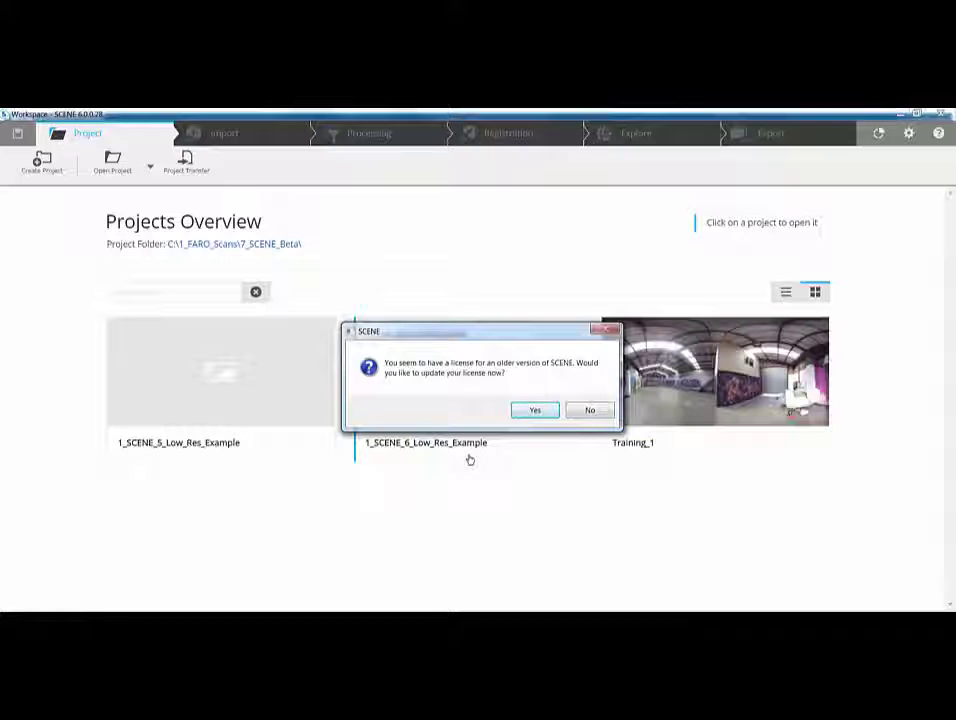
Step: Decline the licence update and view the available apps
left_click(590, 411)
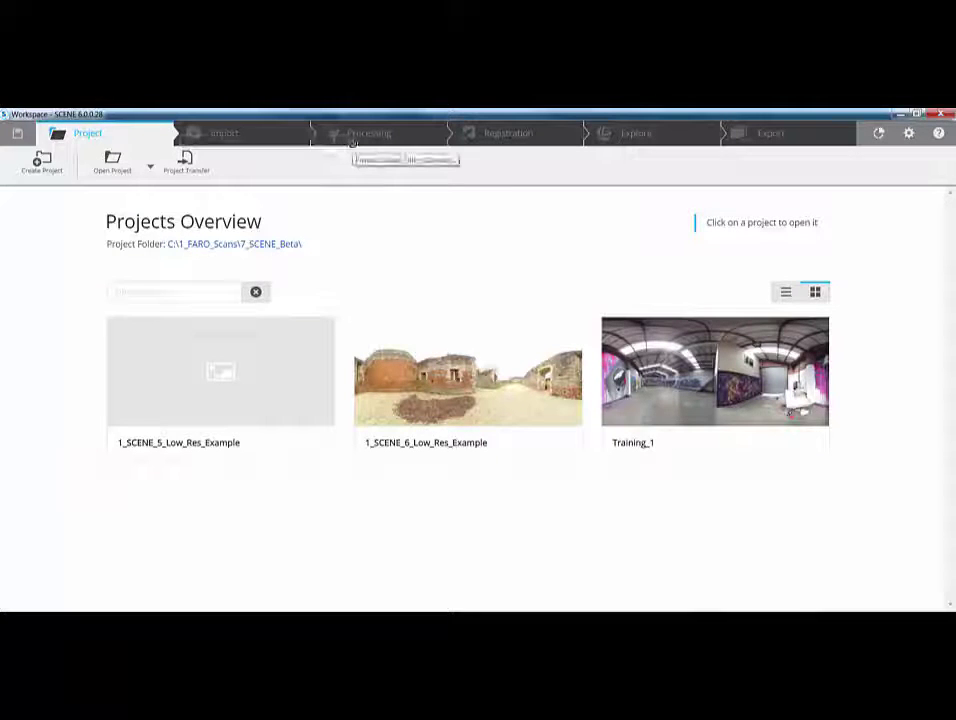
left_click(876, 135)
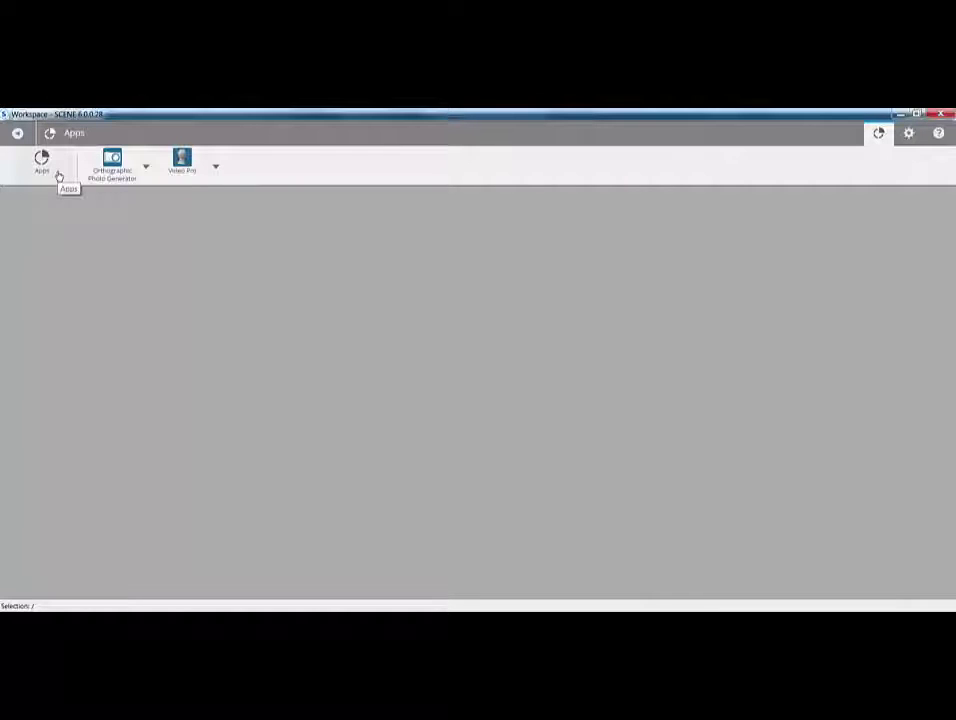
Step: Review the general, import and processing settings, including units, project folder and log file options
left_click(909, 135)
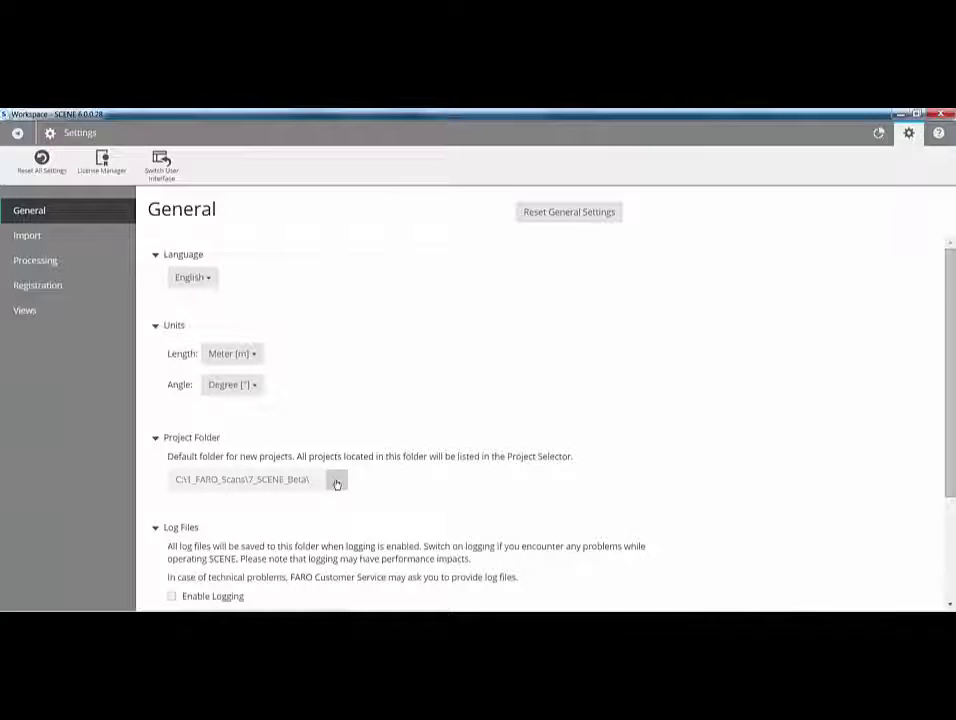
scroll(336, 484, "down", 3)
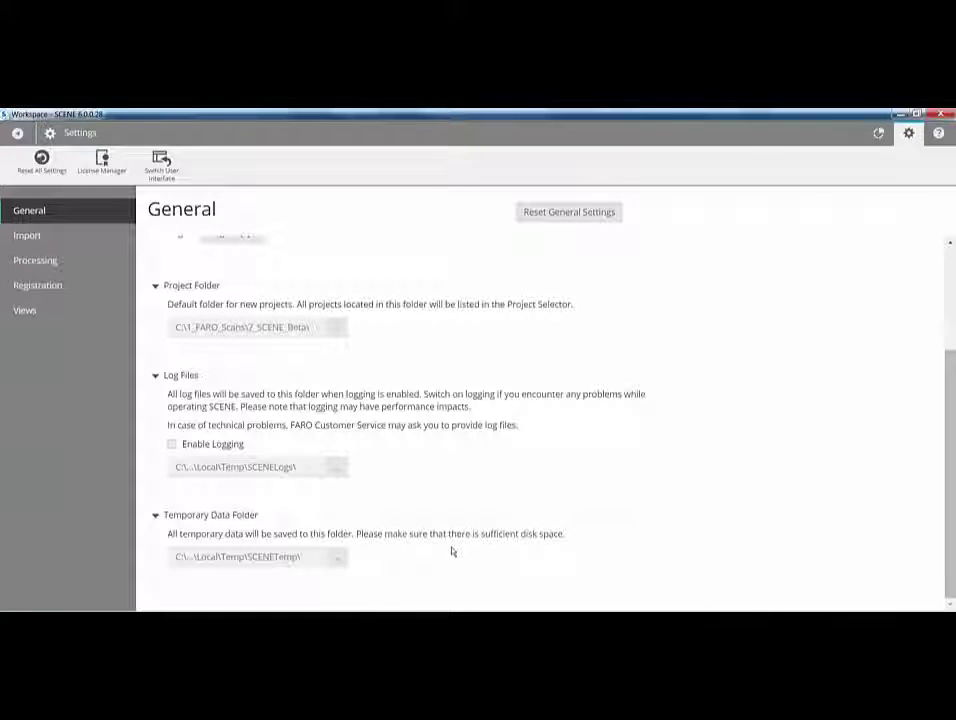
scroll(455, 544, "up", 3)
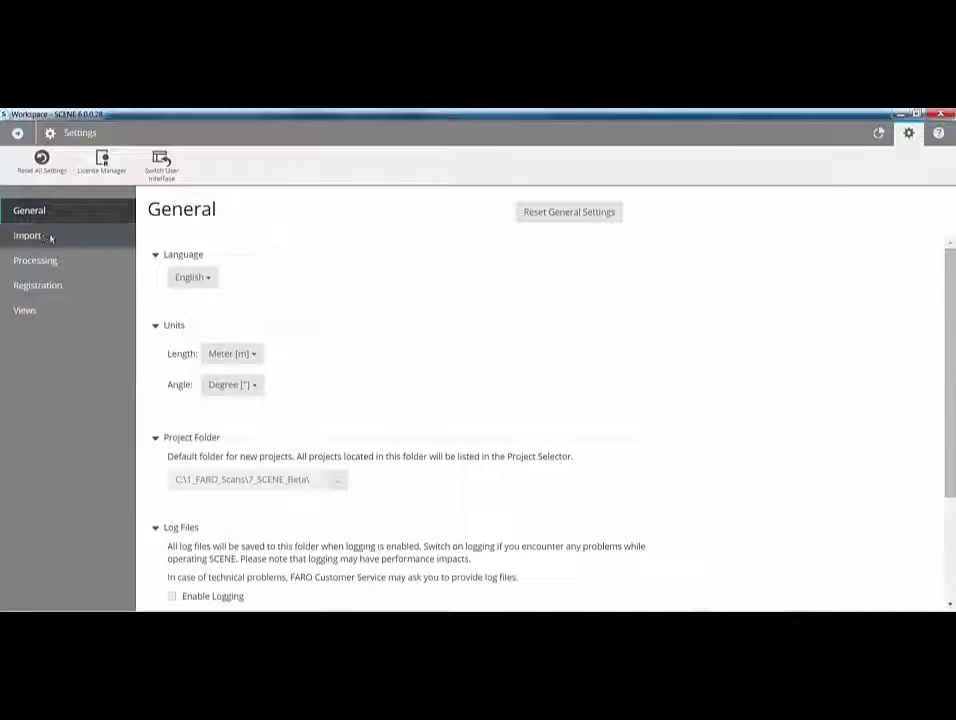
left_click(38, 237)
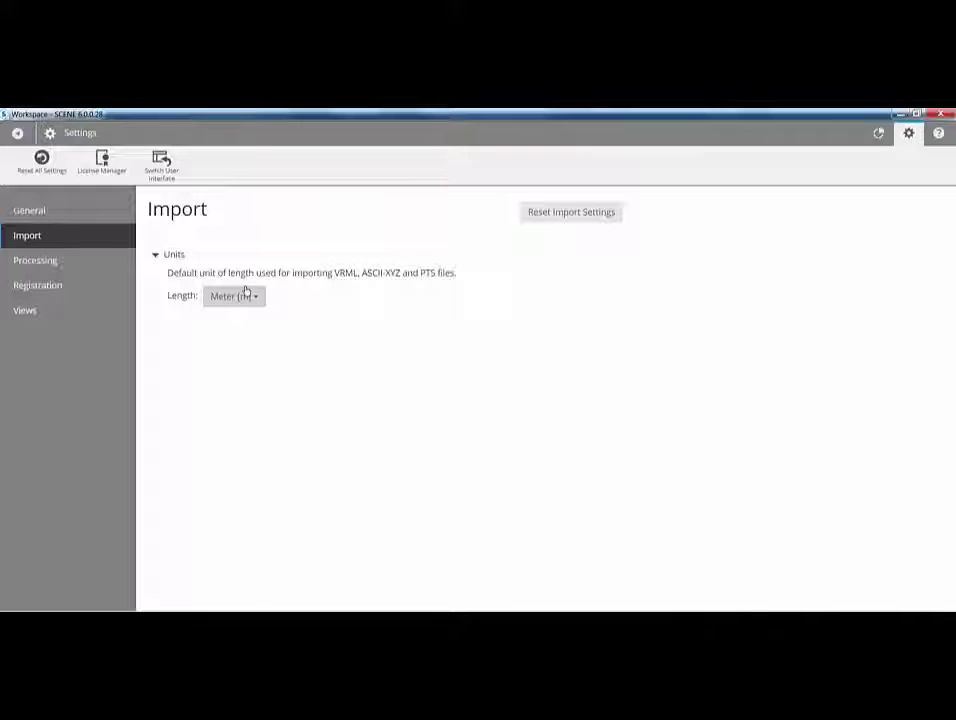
left_click(38, 261)
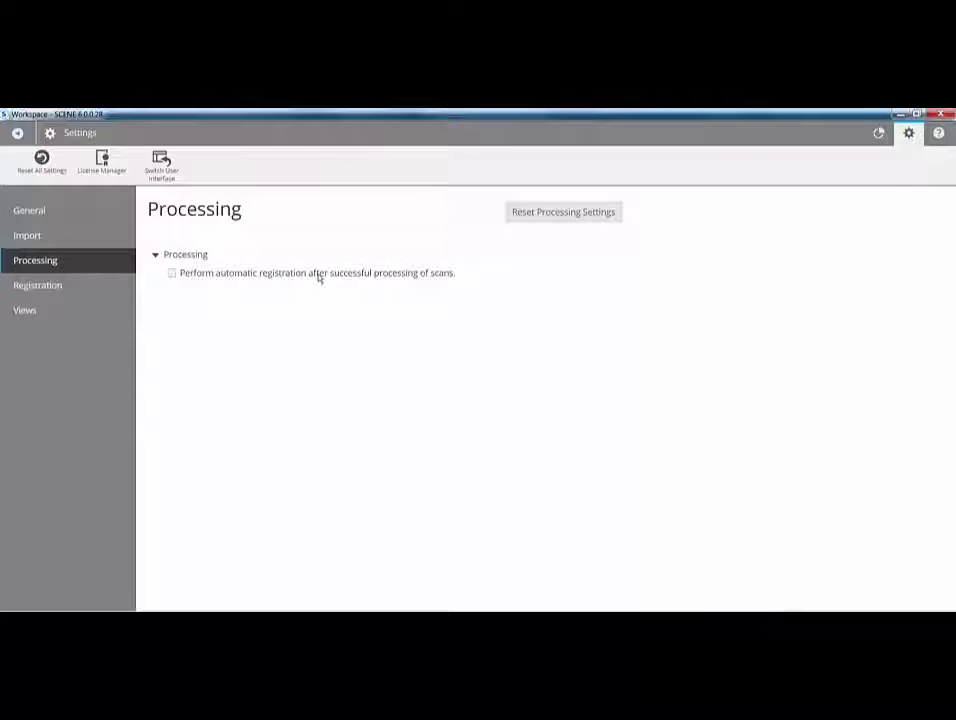
Step: Choose Top View and Cloud to Cloud as the automatic registration method in the registration settings
left_click(58, 288)
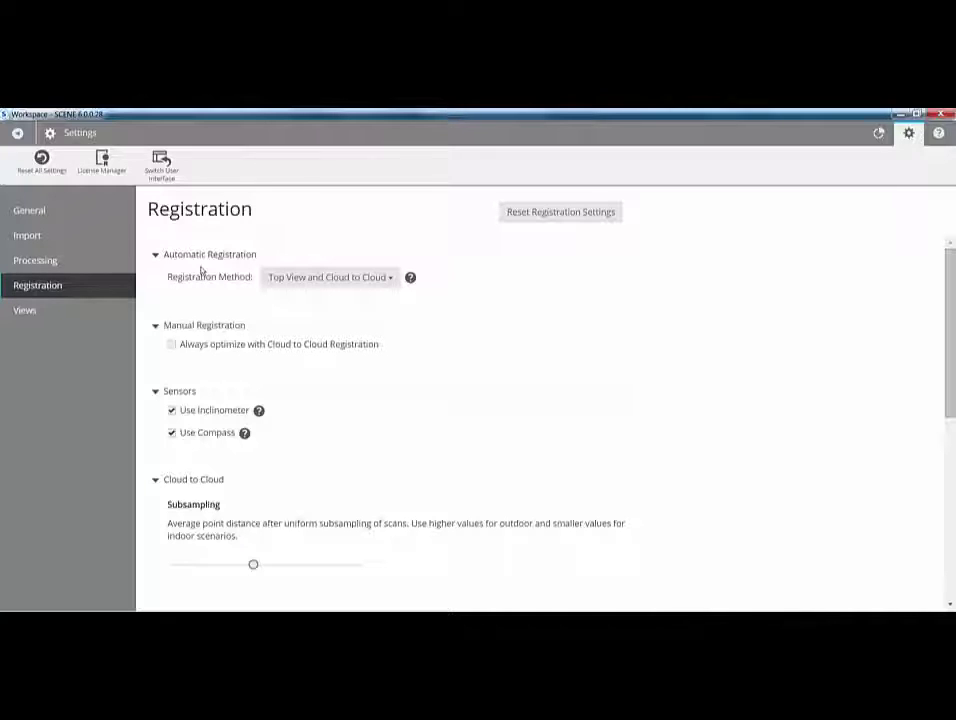
left_click(388, 277)
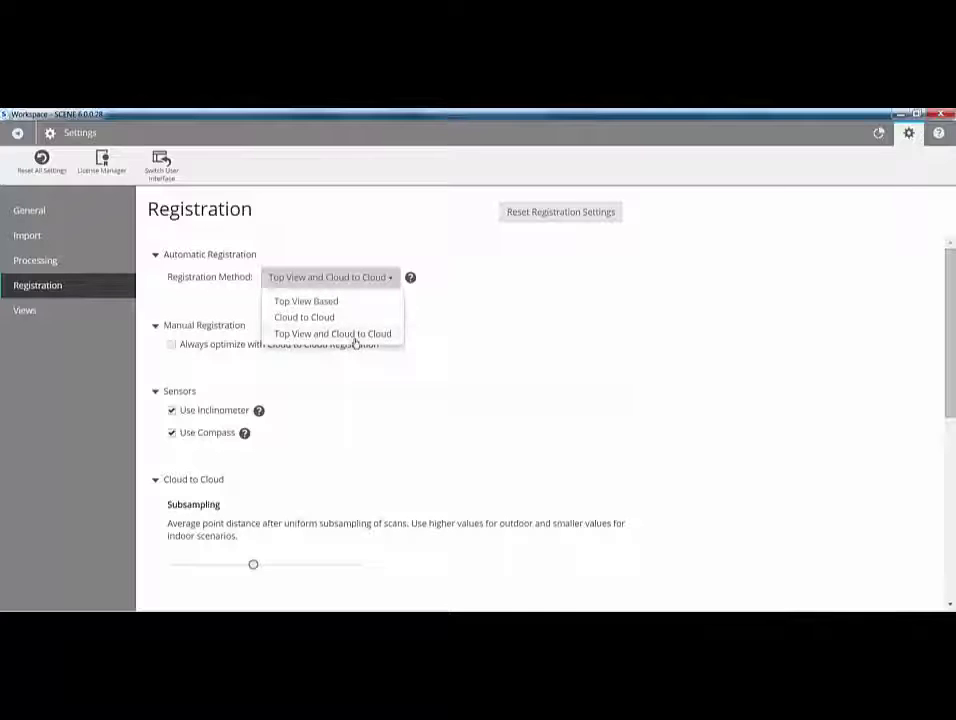
left_click(390, 335)
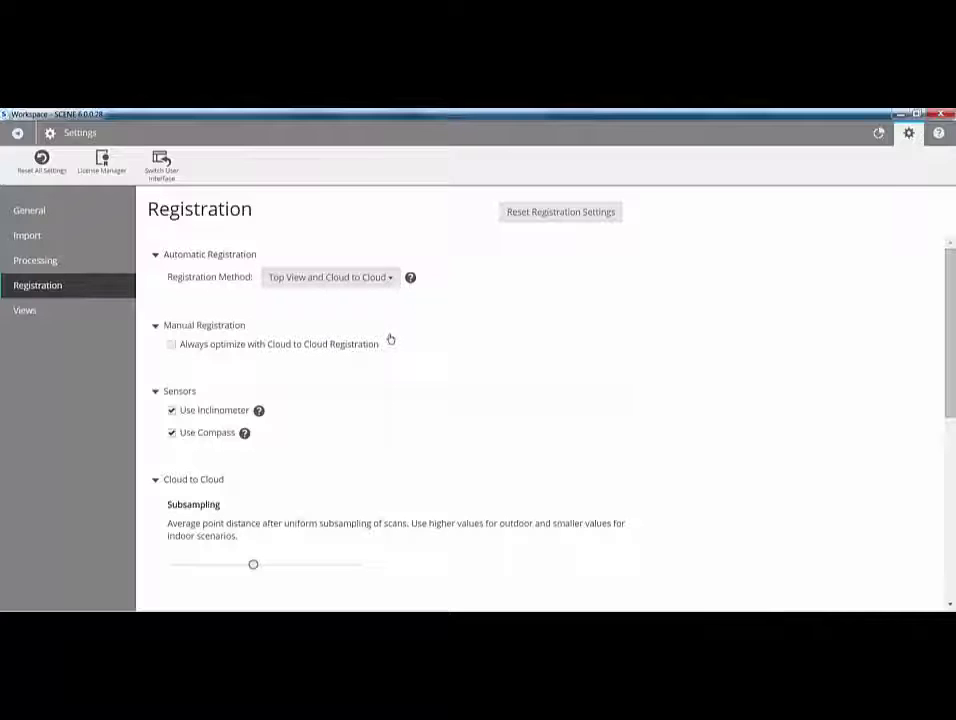
left_click(171, 345)
Step: Set the registration report's green threshold for point error color coding to below 4 mm
scroll(950, 340, "down", 3)
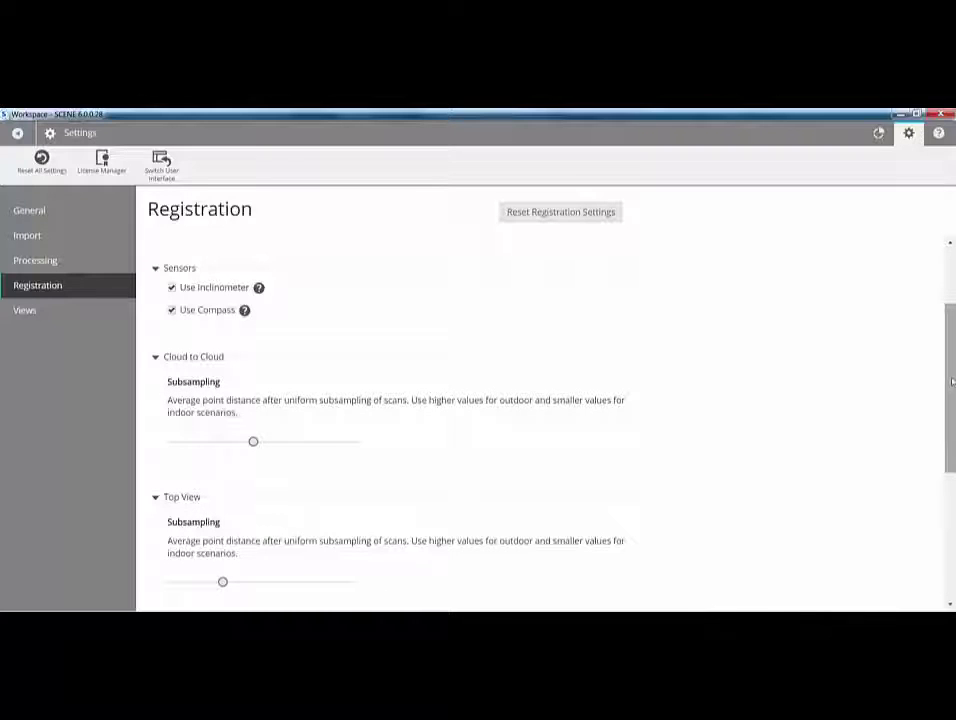
scroll(941, 461, "down", 5)
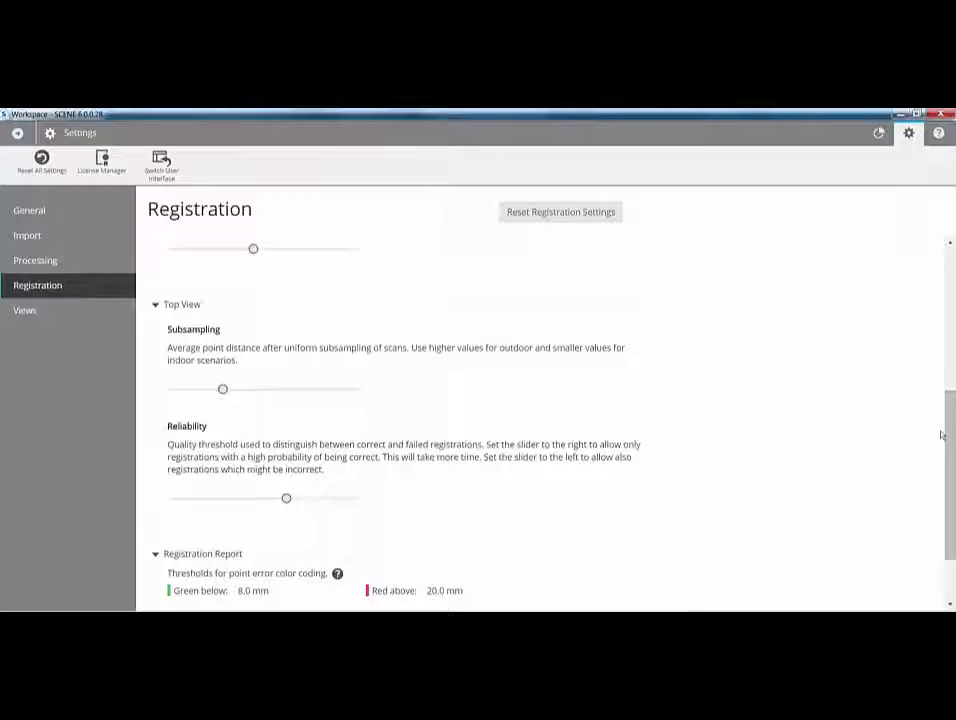
left_click_drag(945, 435, 940, 514)
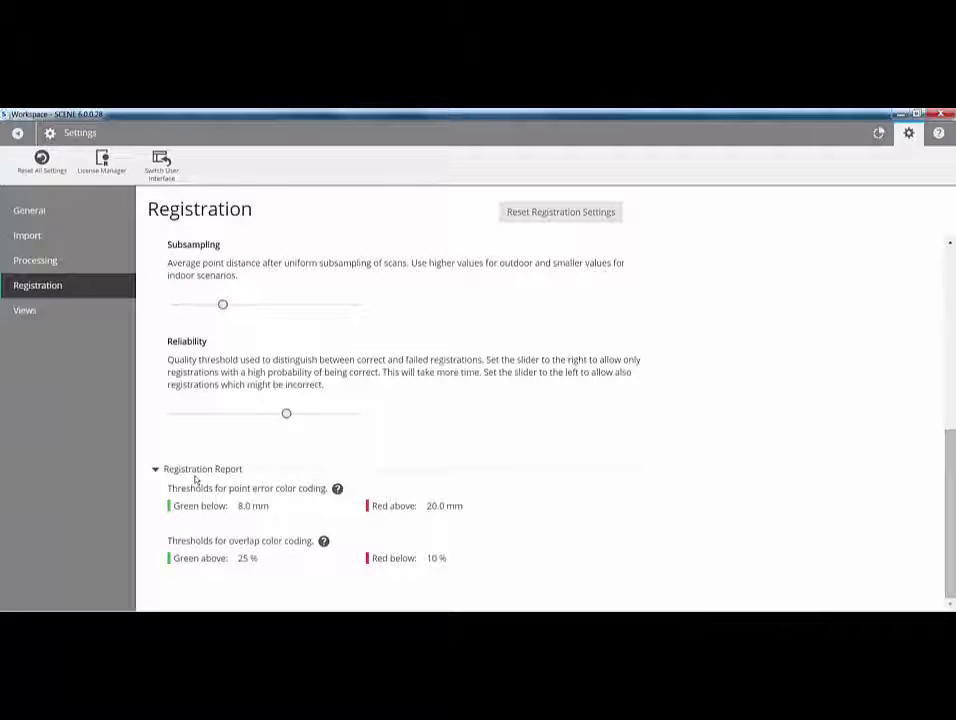
left_click(250, 505)
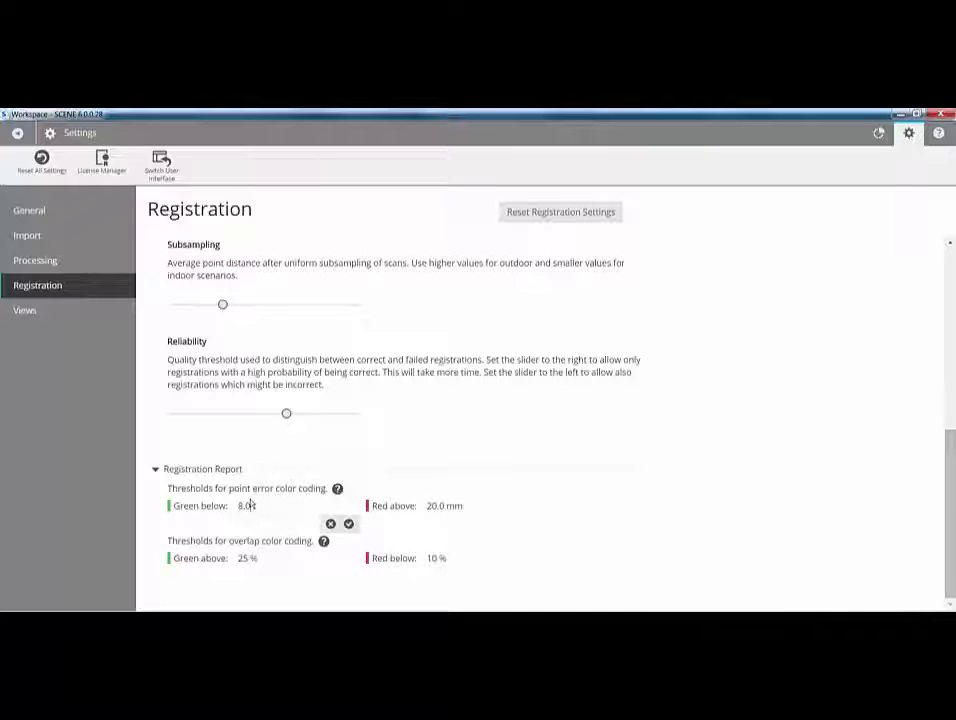
double_click(258, 507)
type("4")
left_click(349, 524)
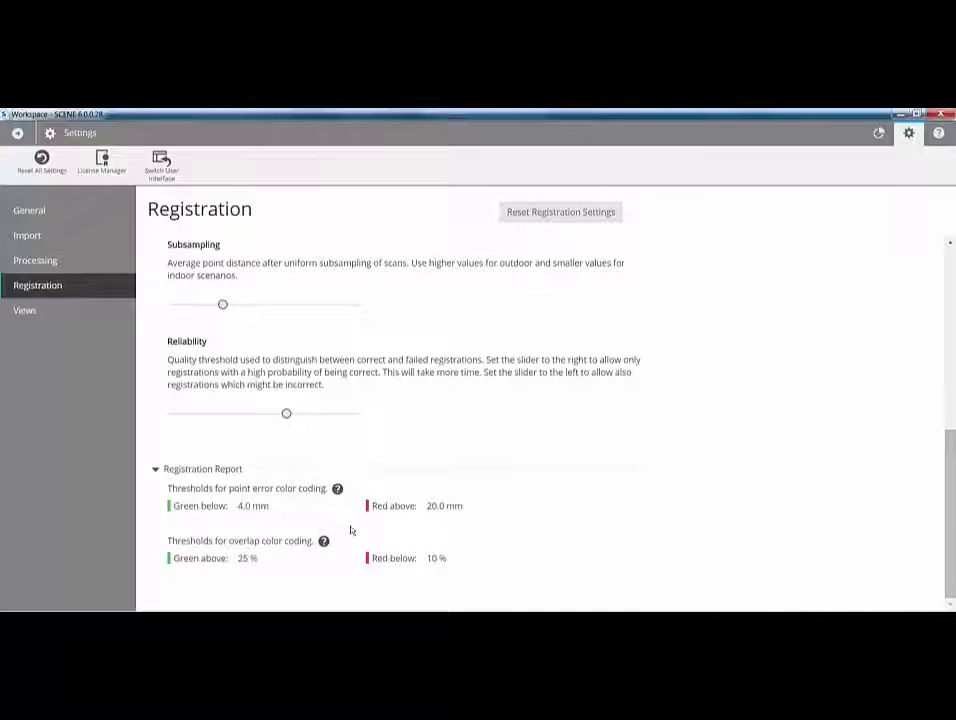
Step: Set the red threshold for point error color coding to above 8 mm
left_click(430, 506)
double_click(428, 506)
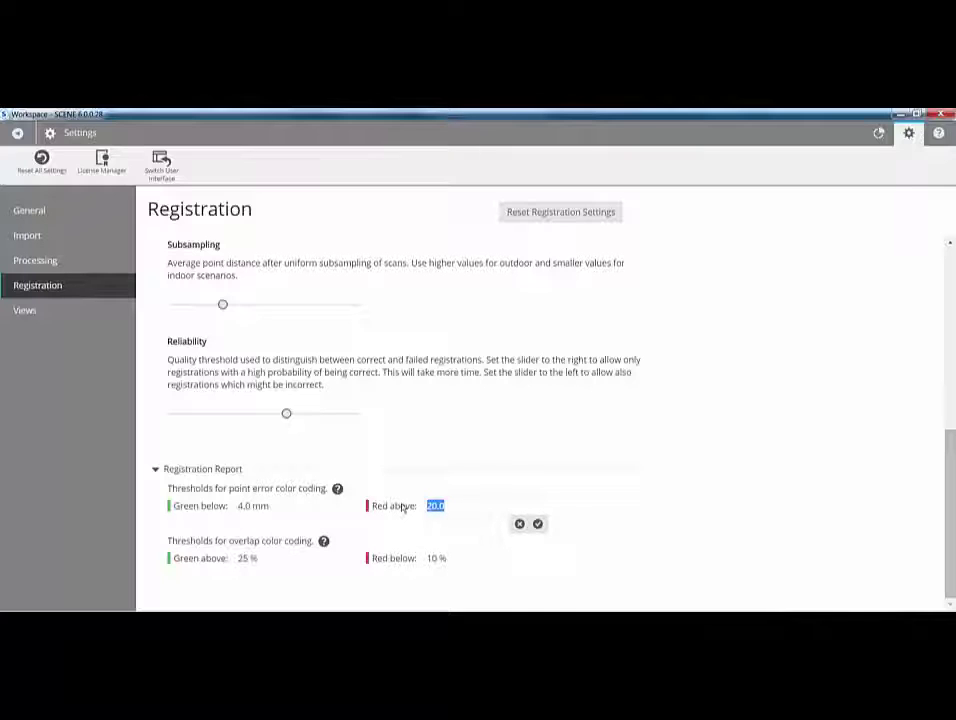
type("8")
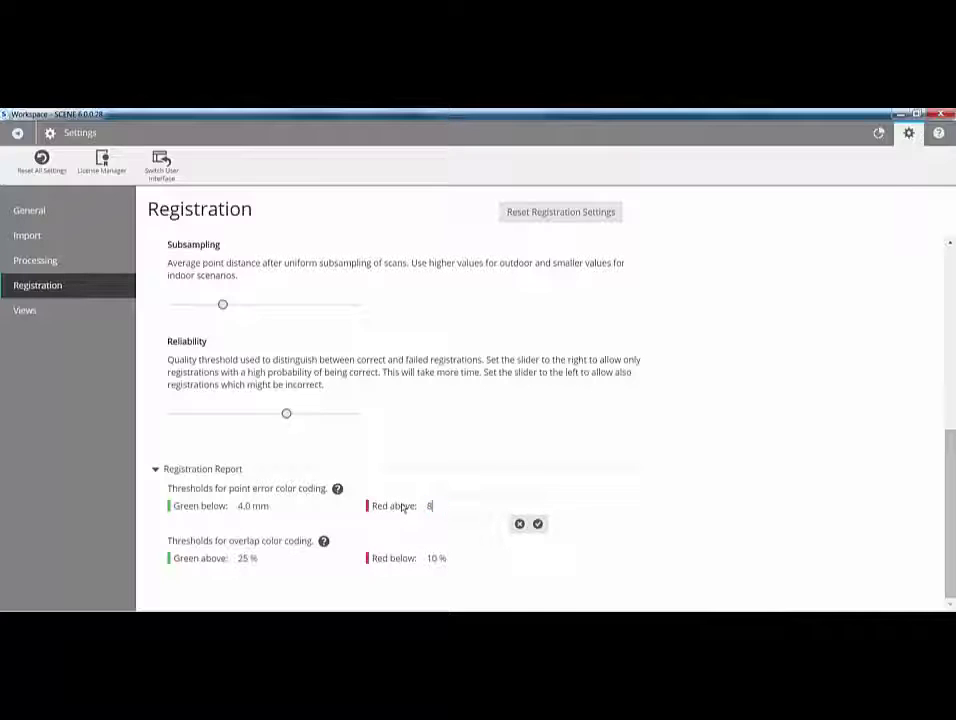
left_click(538, 524)
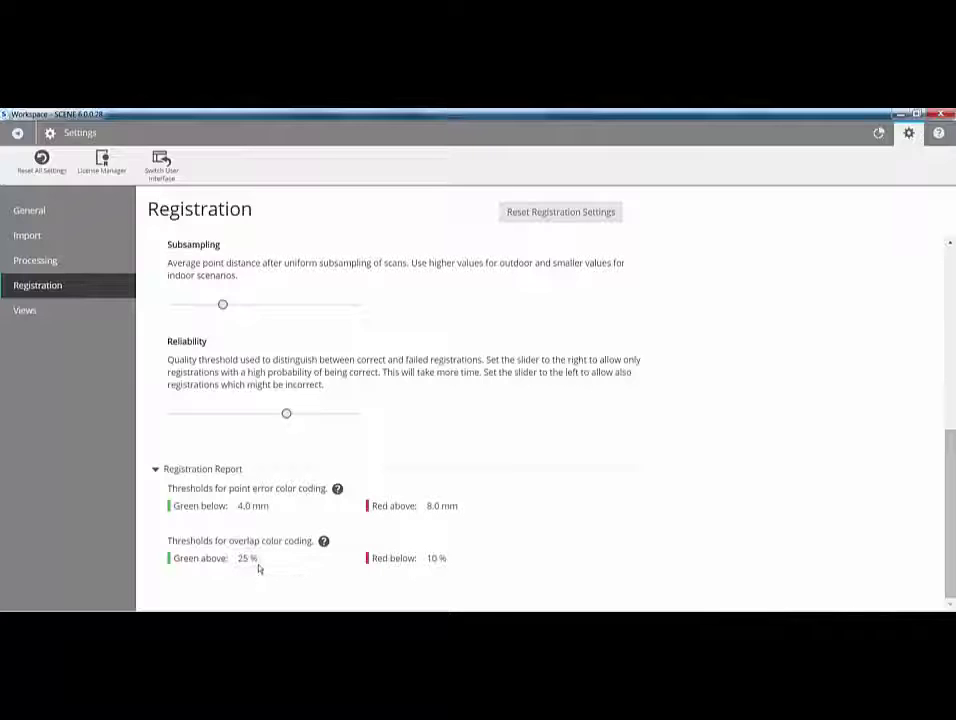
Step: Review the 3D view navigation, effects and background settings, and check the installed licenses in the License Manager
left_click(24, 310)
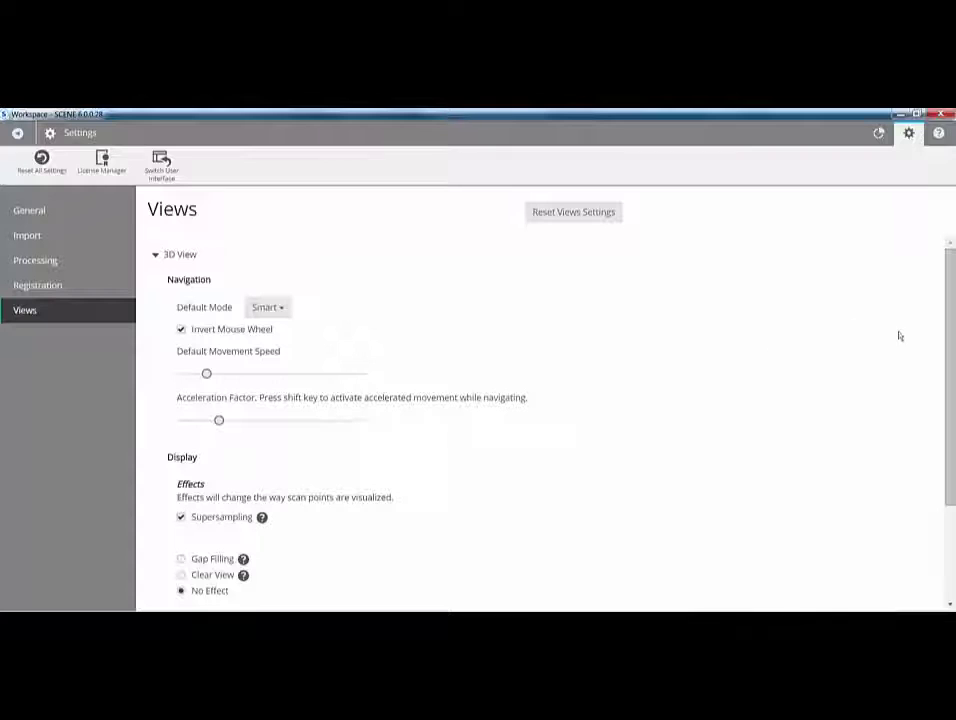
left_click_drag(949, 350, 949, 440)
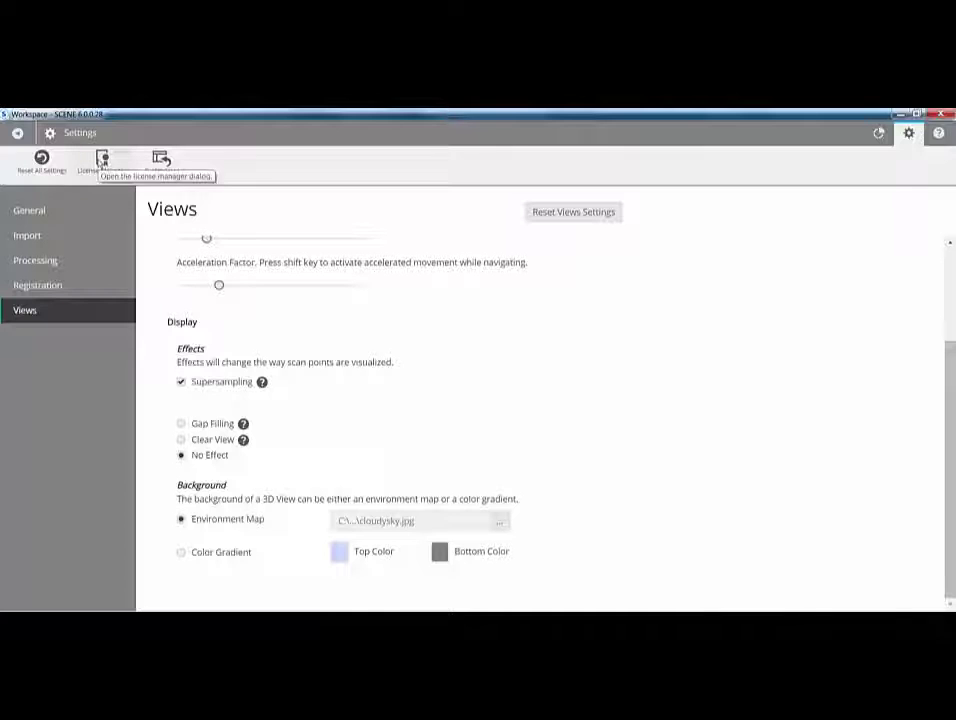
left_click(102, 160)
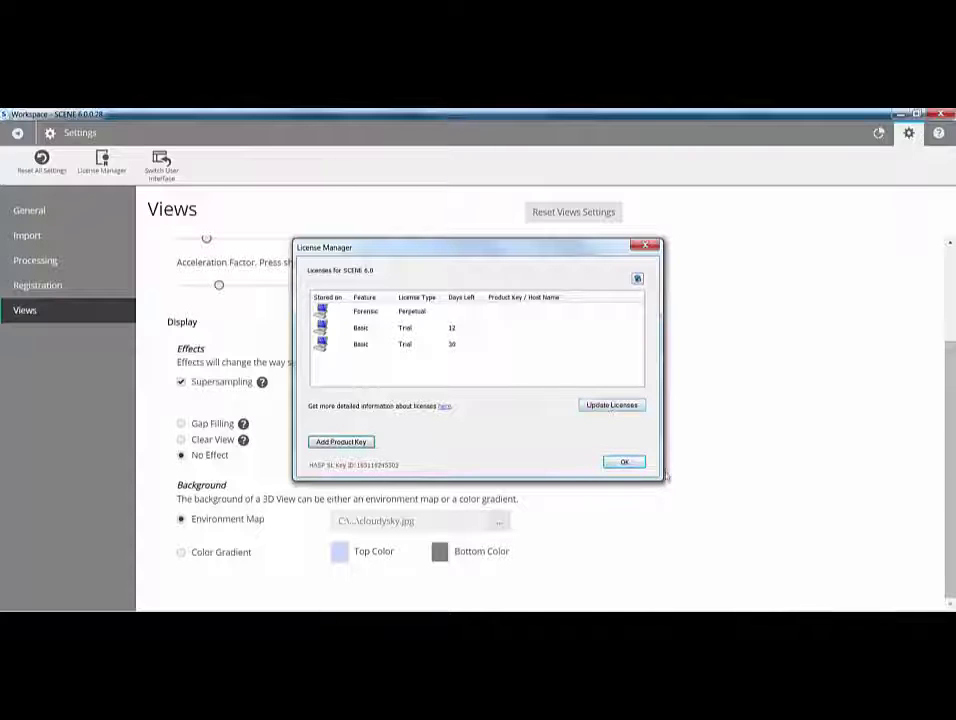
left_click(628, 463)
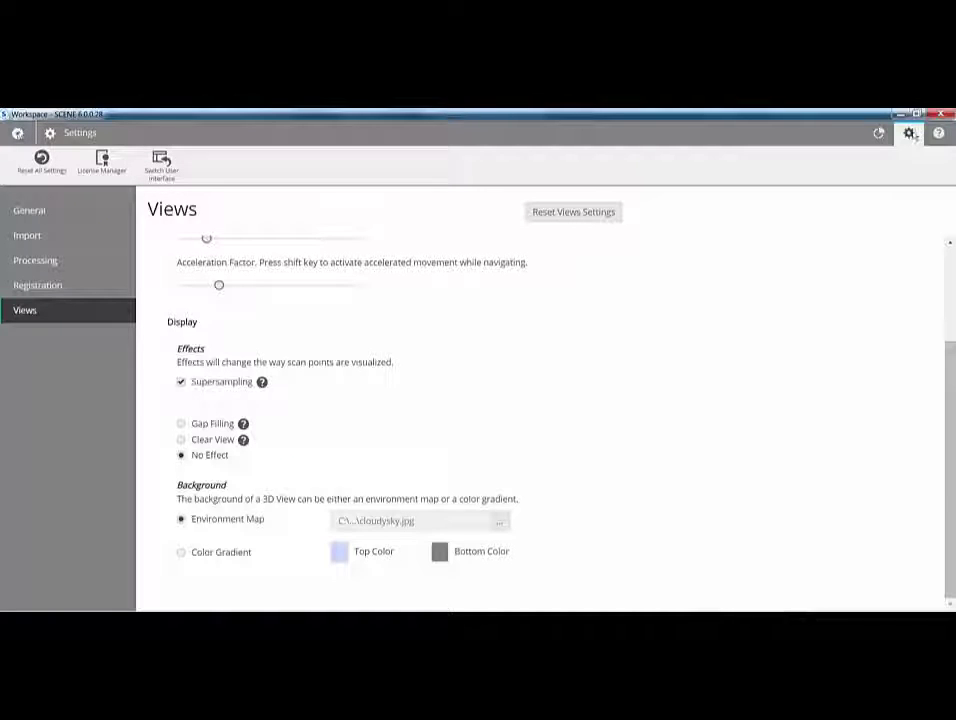
Step: Revisit the registration, processing and views settings, and return to the projects overview
left_click(89, 284)
left_click(60, 262)
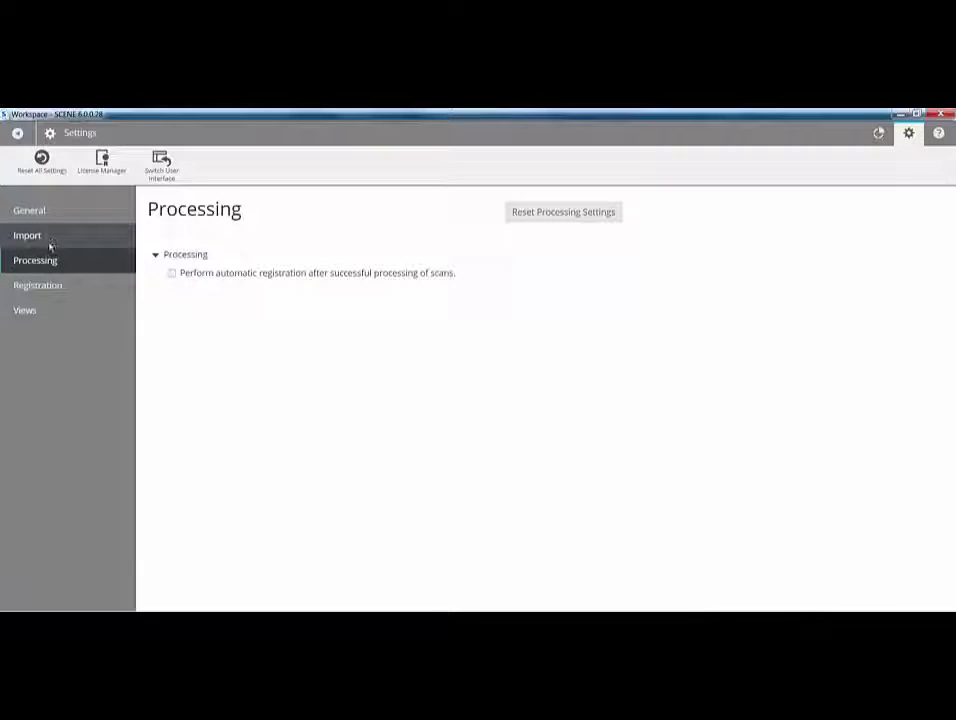
left_click(43, 286)
left_click(36, 311)
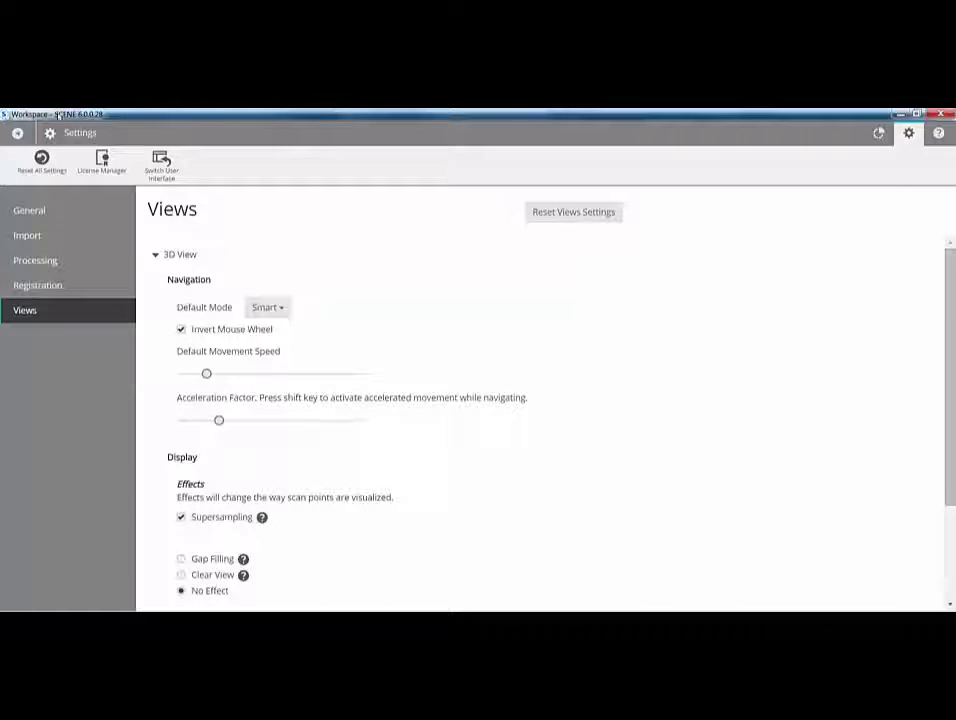
left_click(17, 134)
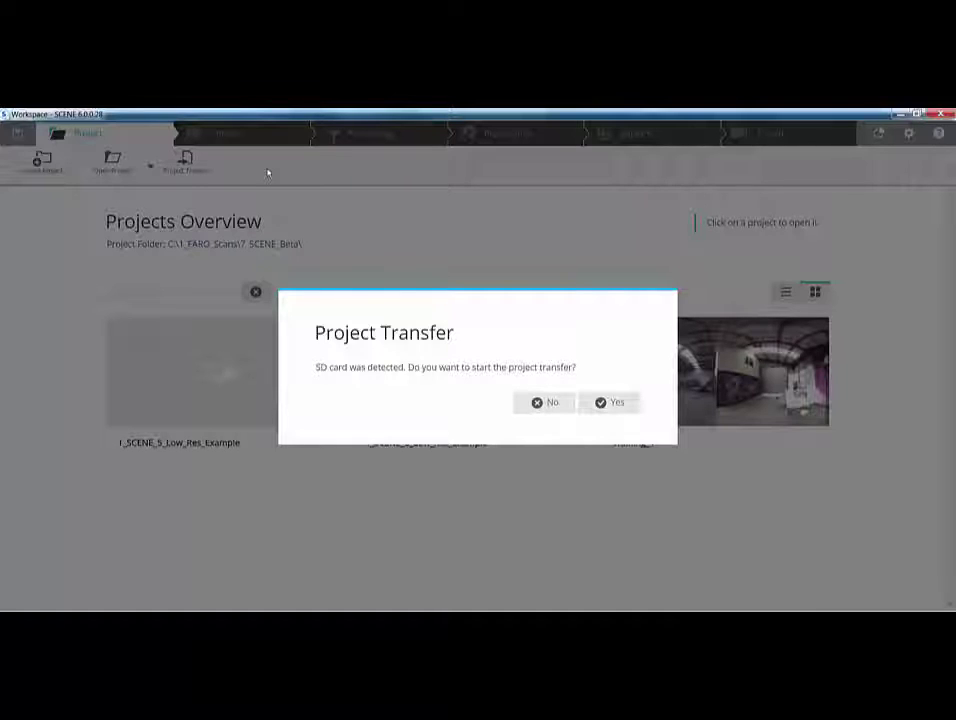
Step: Configure a project transfer from the detected SD card with only Scene_6 selected, and cancel the transfer
left_click(611, 403)
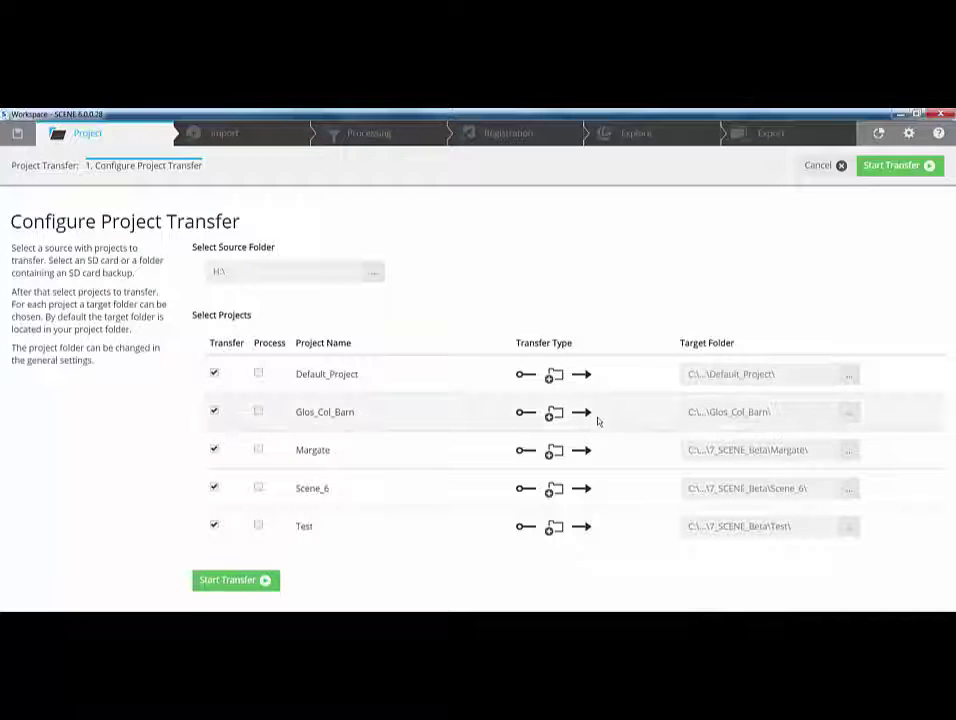
left_click(213, 525)
left_click(213, 449)
left_click(214, 412)
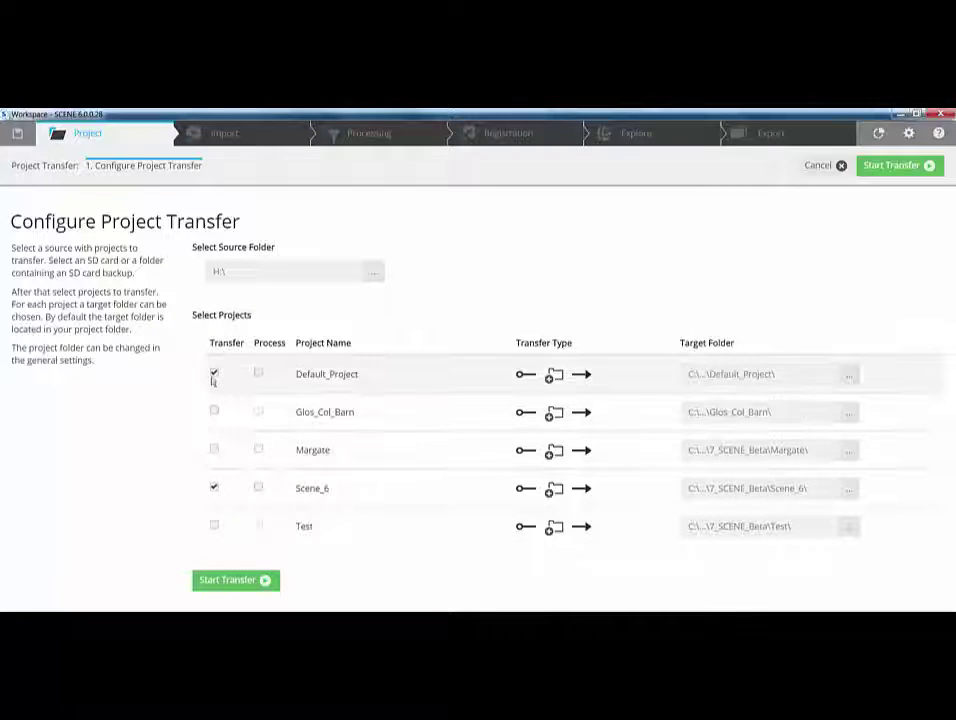
left_click(214, 374)
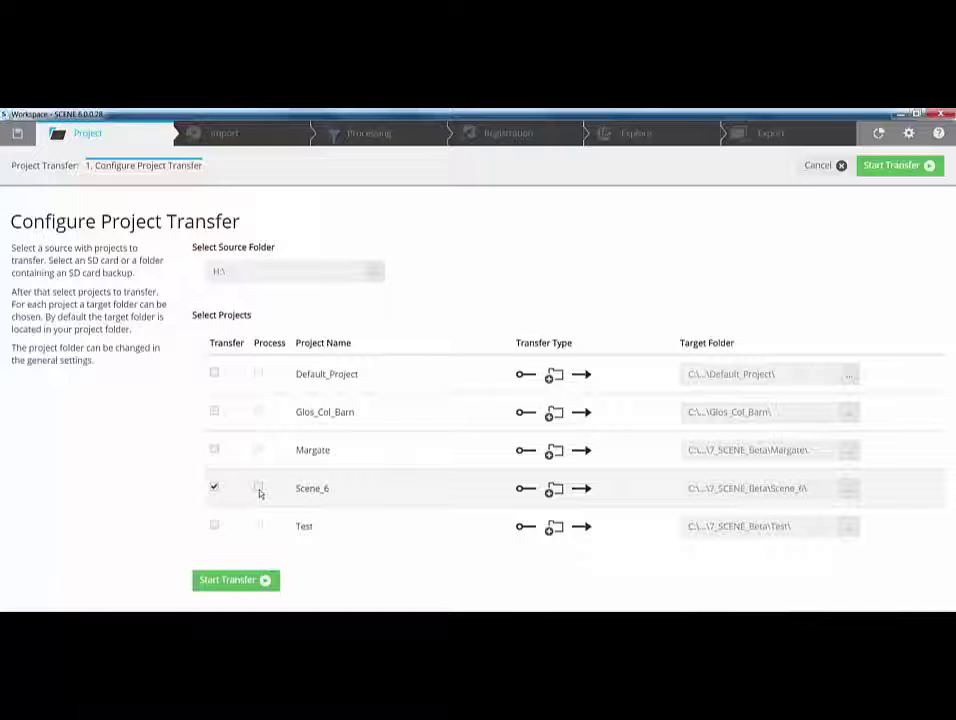
left_click(813, 167)
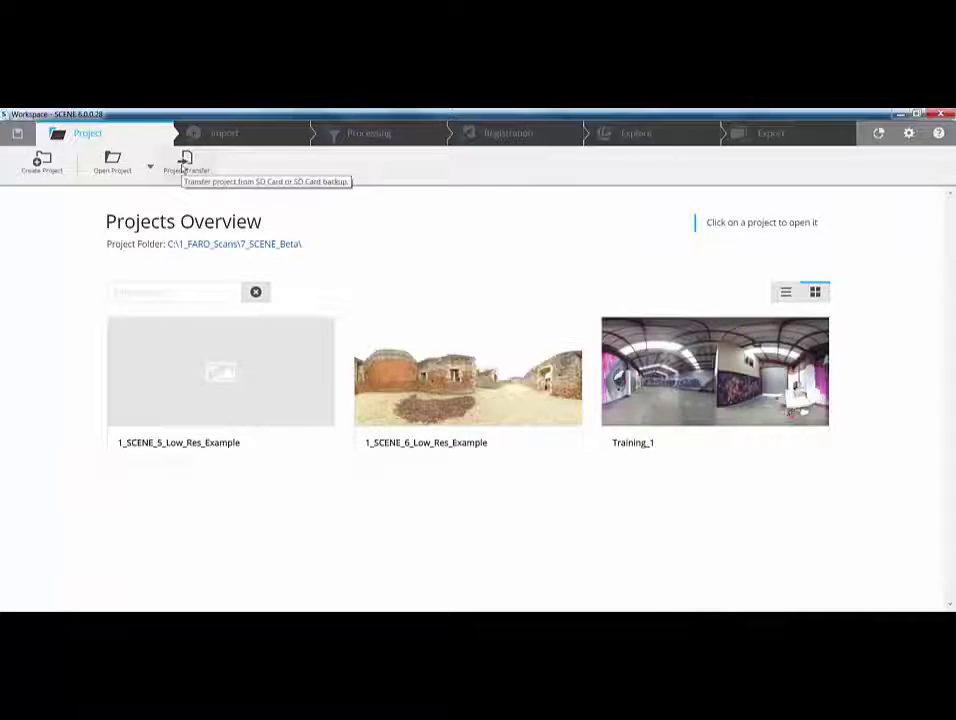
Step: Start a project transfer manually with SD Card (H:) as the source folder, and cancel it
left_click(184, 164)
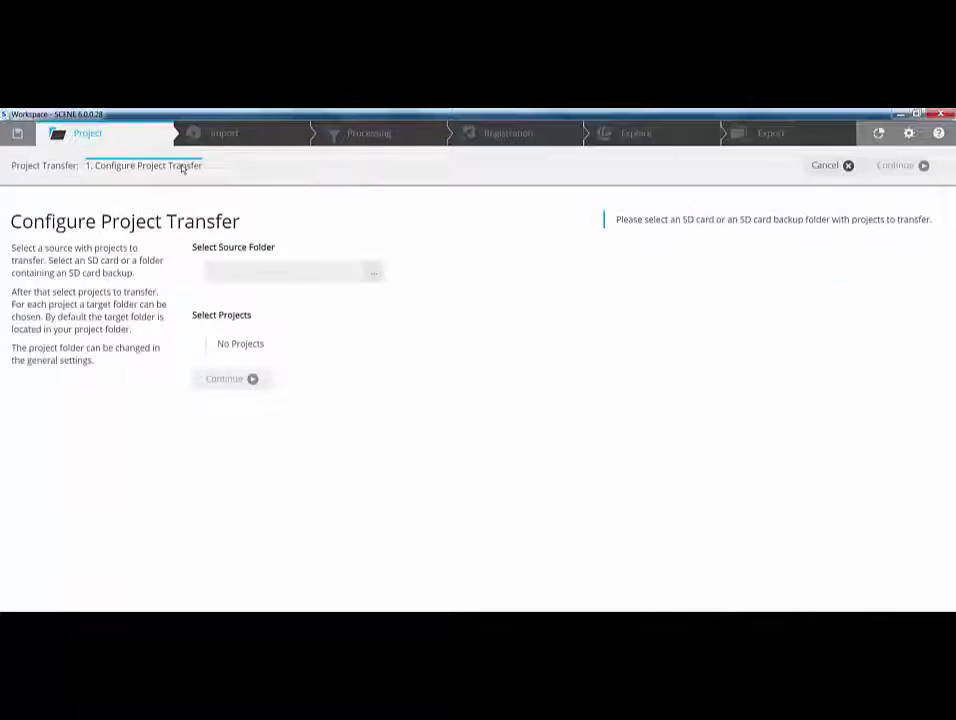
left_click(373, 276)
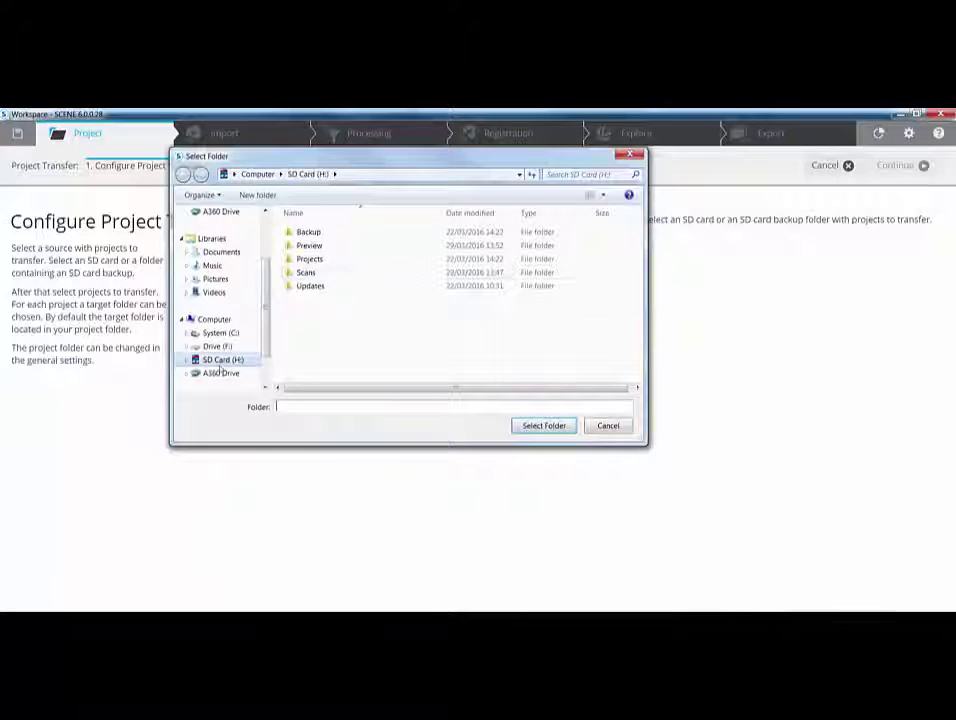
left_click(222, 360)
left_click(548, 426)
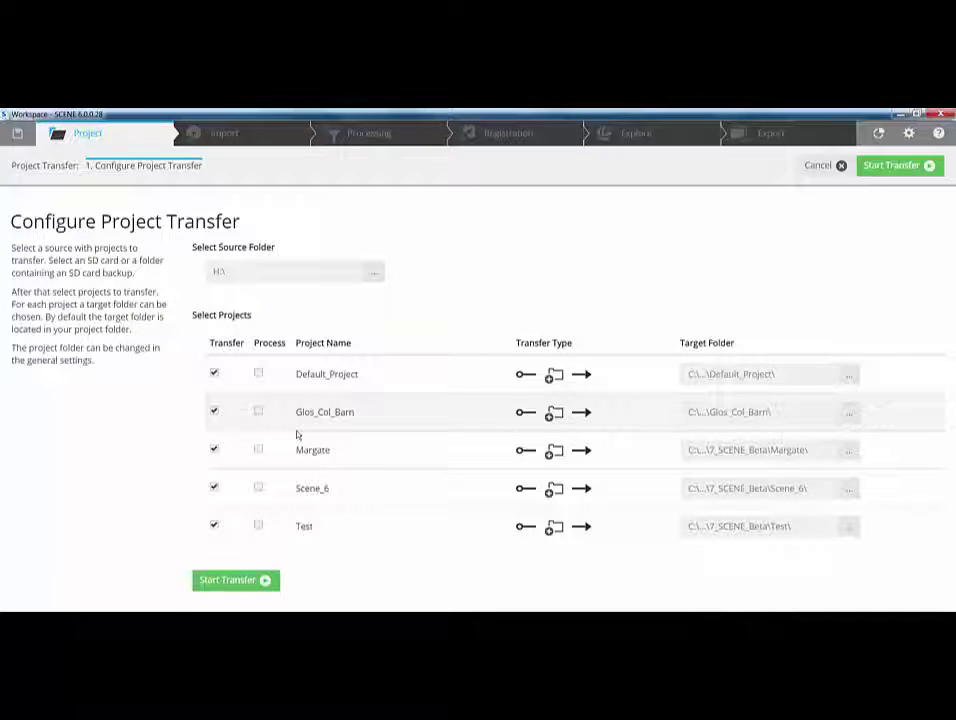
left_click(826, 166)
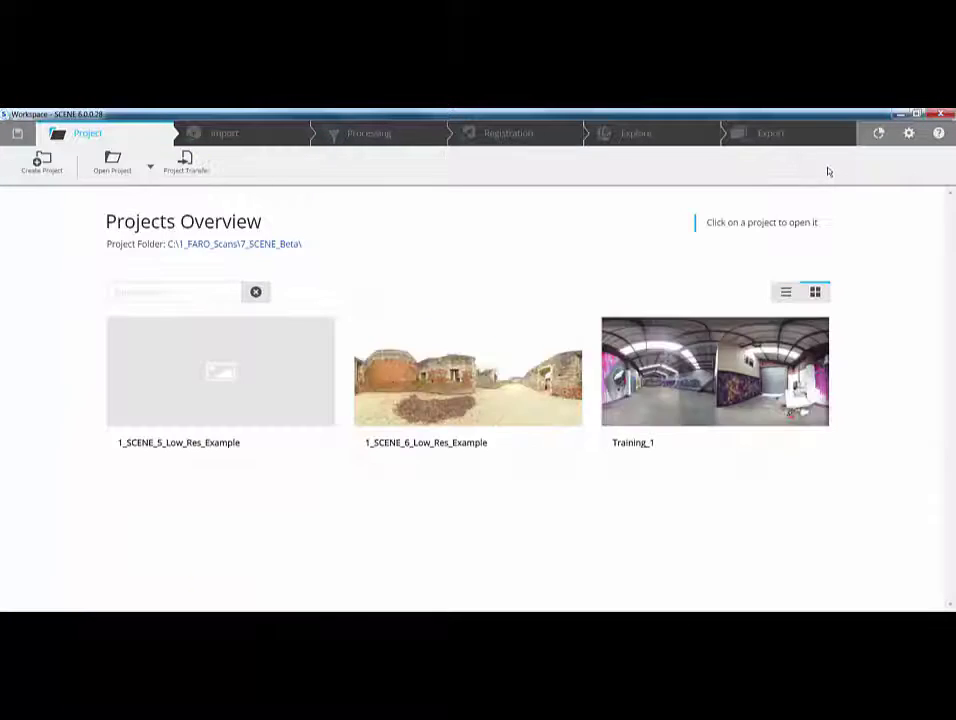
Step: Create a new scan project named Tutorial in the C:\1_FARO_Scans\7_SCENE_Beta\ folder
left_click(41, 163)
double_click(448, 380)
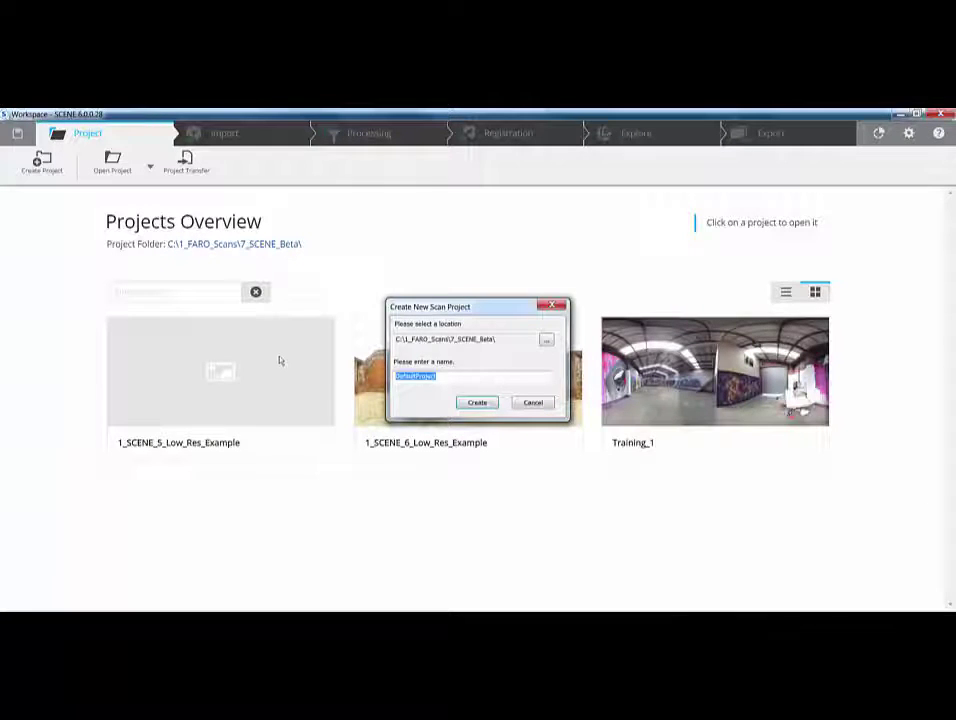
type("1utorial")
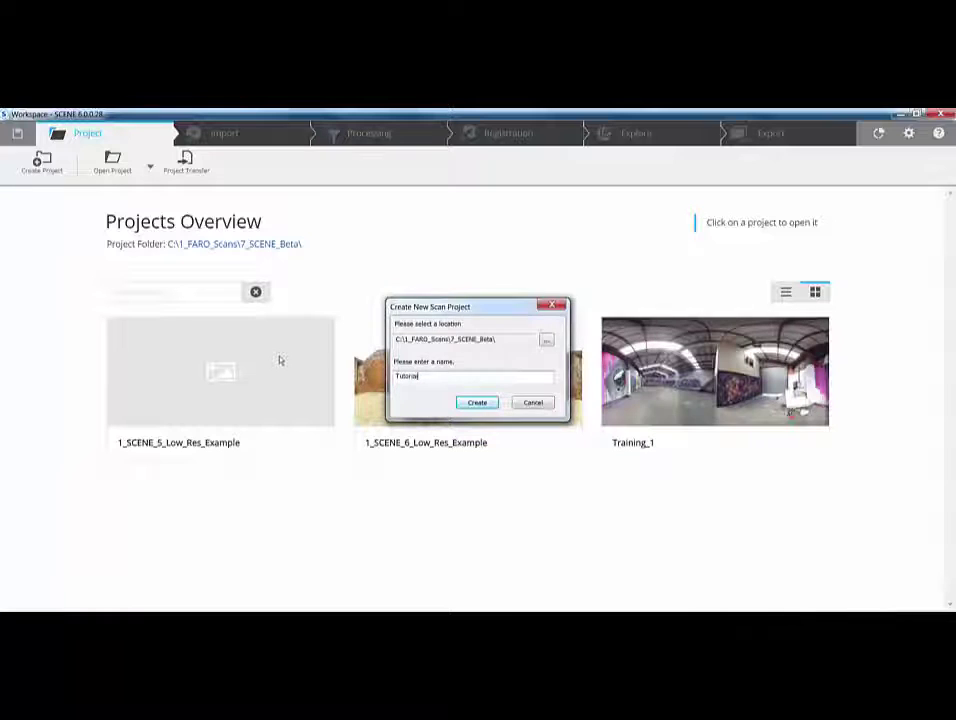
left_click(476, 402)
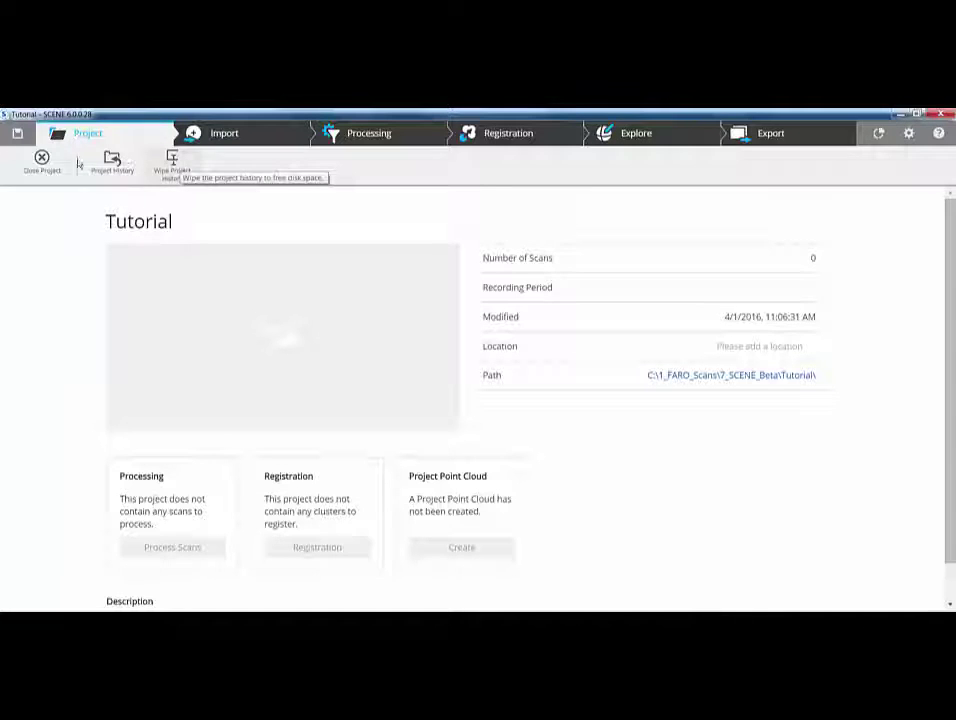
Step: Import the scan files Glod_Col_Barn001, Glod_Col_Barn002 and Glod_Col_Barn003 into the Tutorial project
scroll(162, 349, "down", 1)
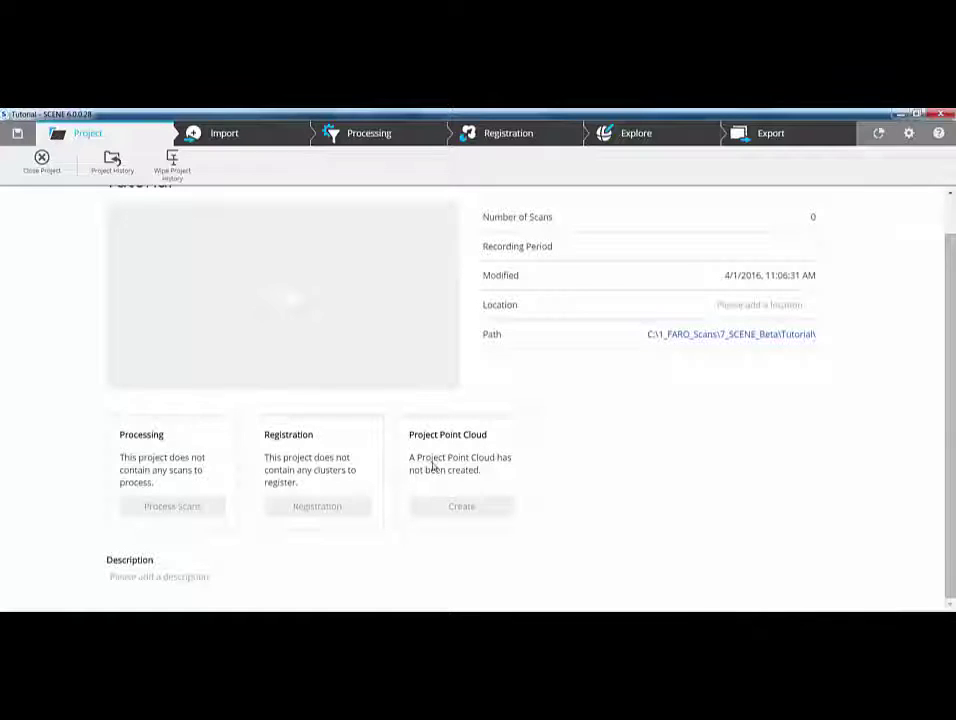
scroll(94, 335, "up", 1)
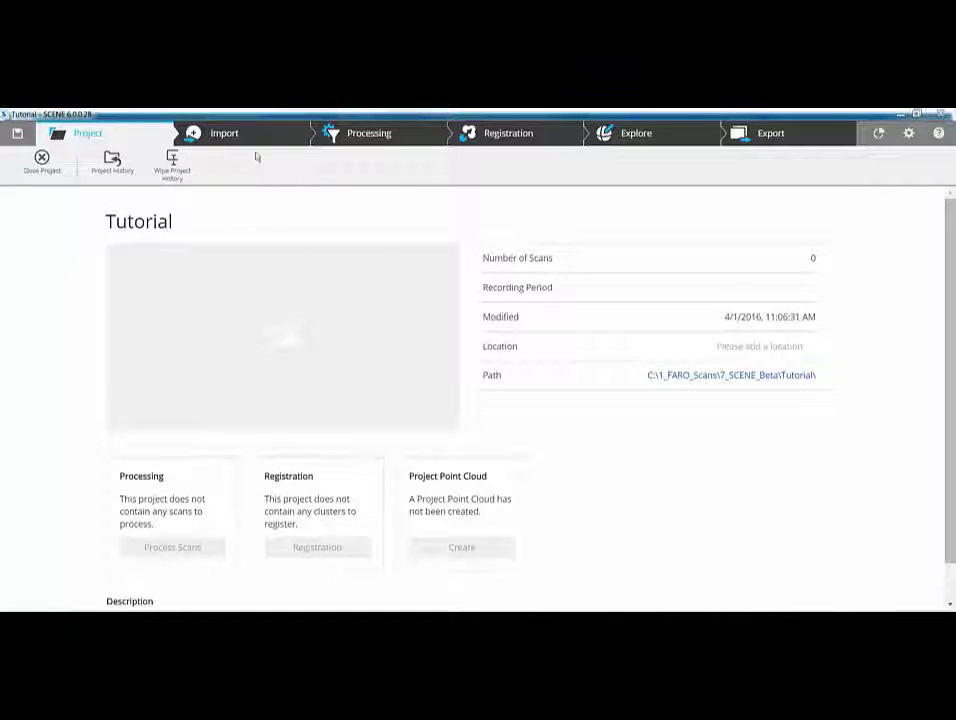
left_click(224, 133)
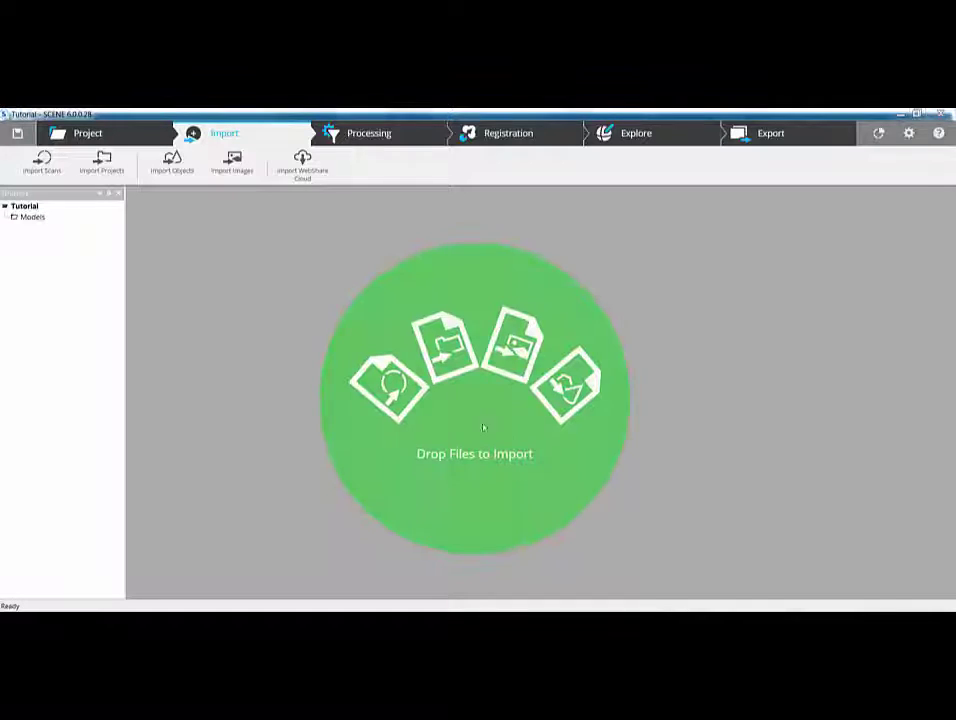
left_click_drag(484, 433, 502, 433)
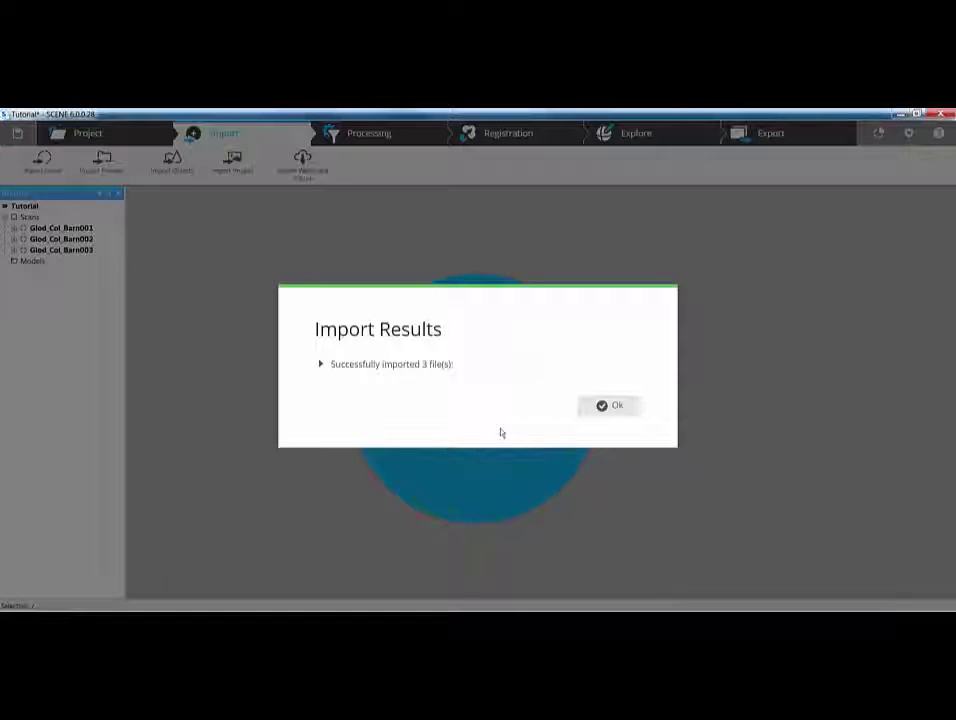
left_click(610, 405)
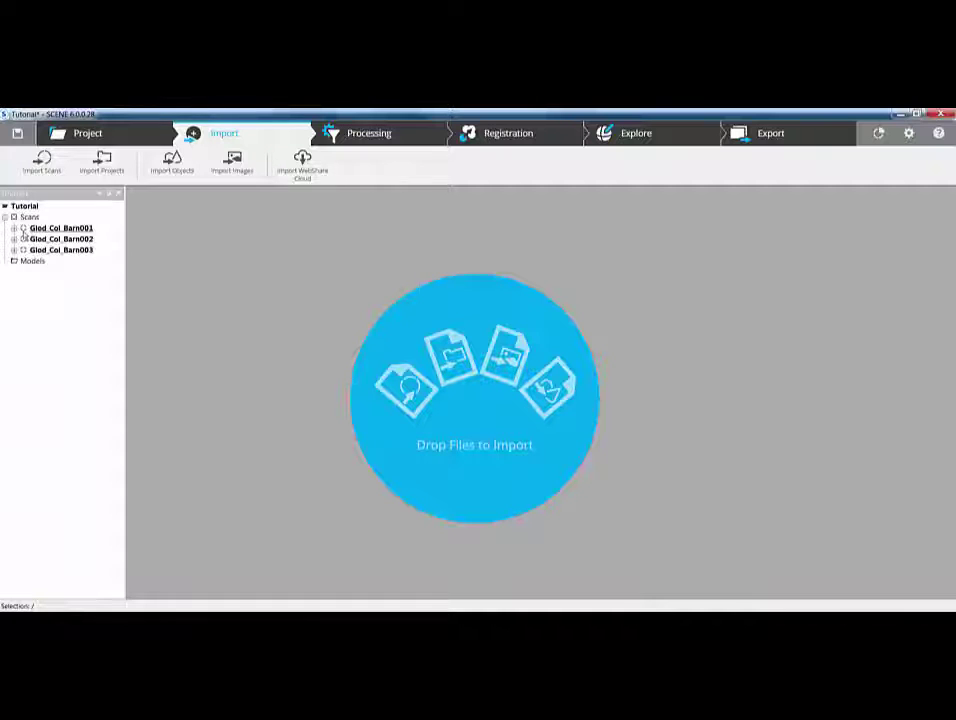
Step: Process all imported scans from the Tutorial project overview and accept the processing results
left_click(122, 134)
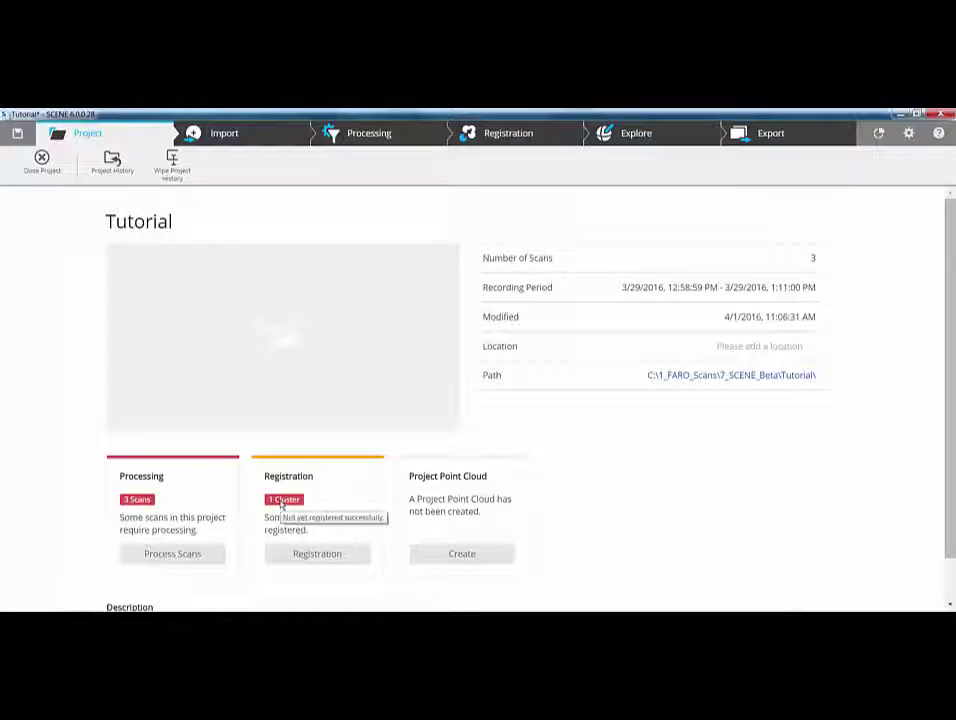
left_click(170, 554)
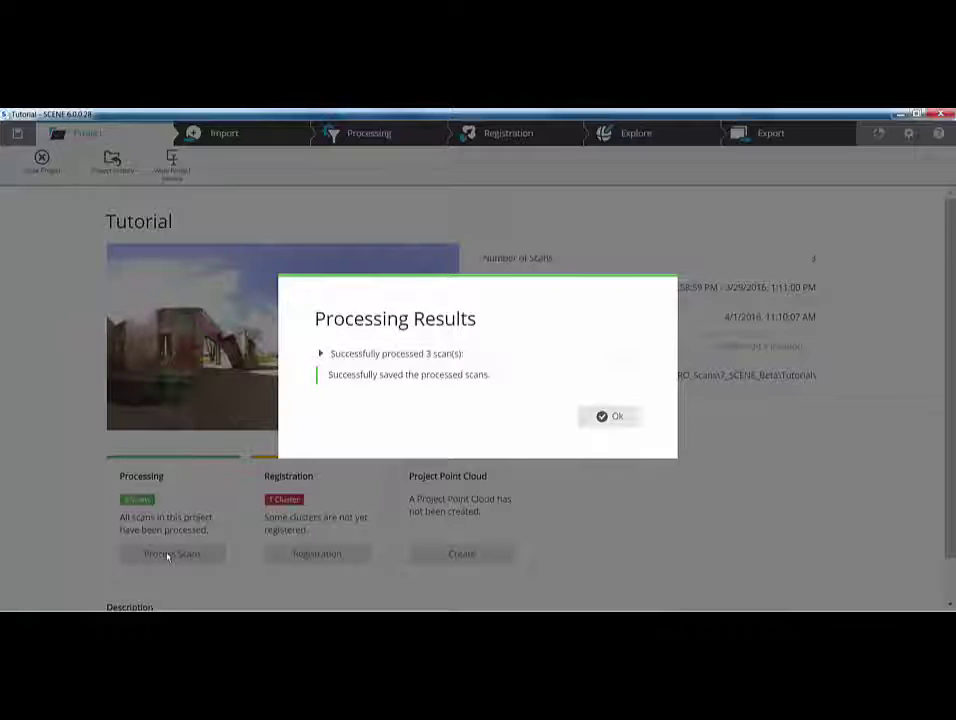
left_click(612, 418)
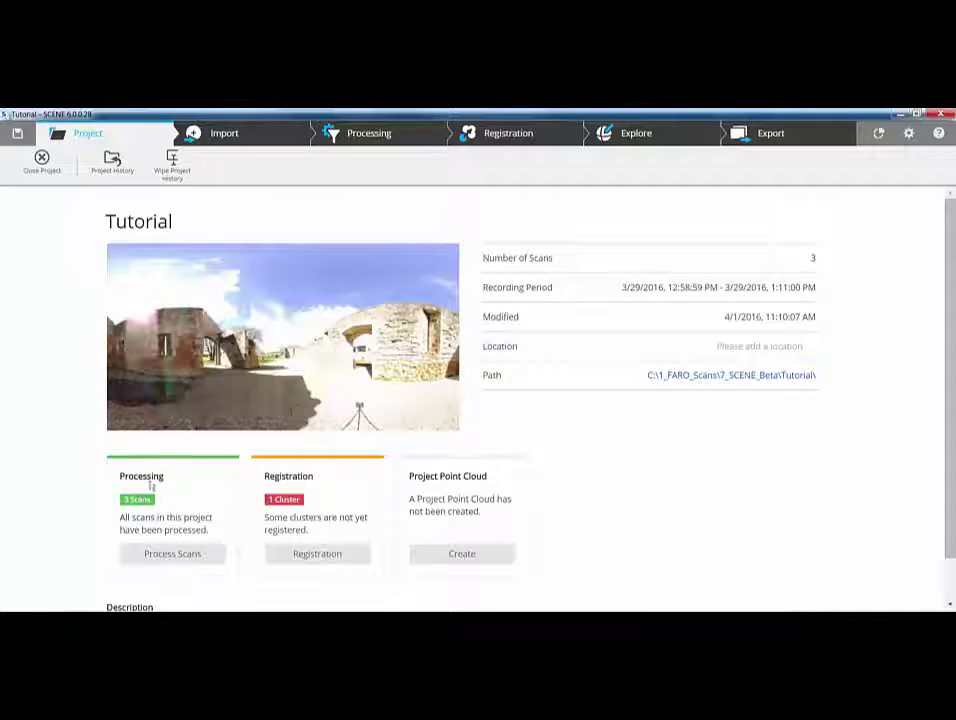
Step: Examine the processed but unregistered barn scans in the 3D view from different angles
left_click(634, 134)
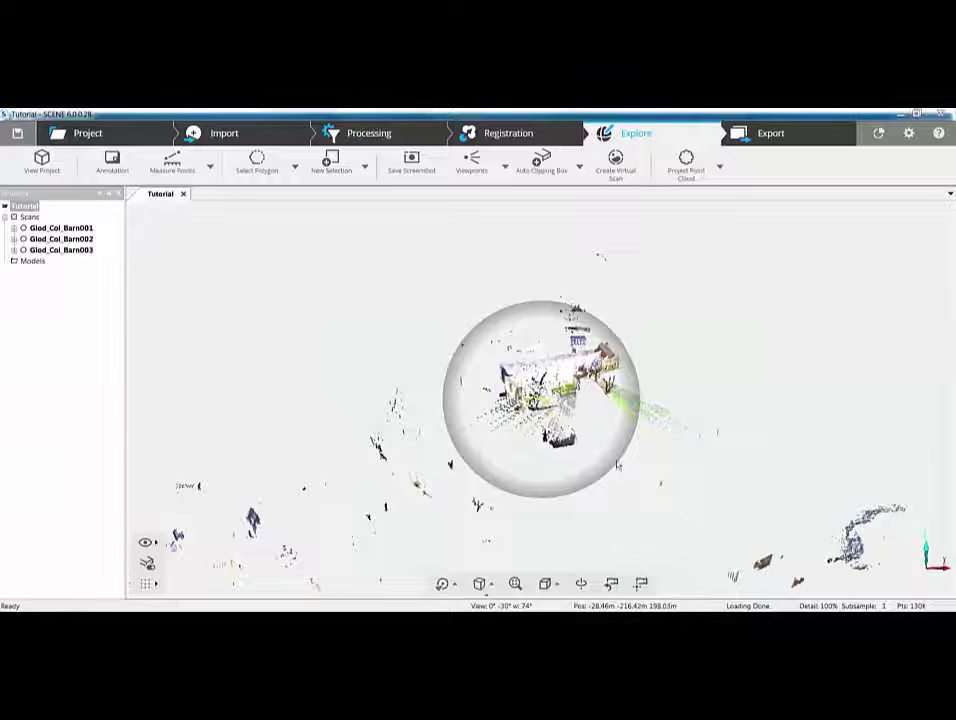
left_click_drag(622, 466, 593, 485)
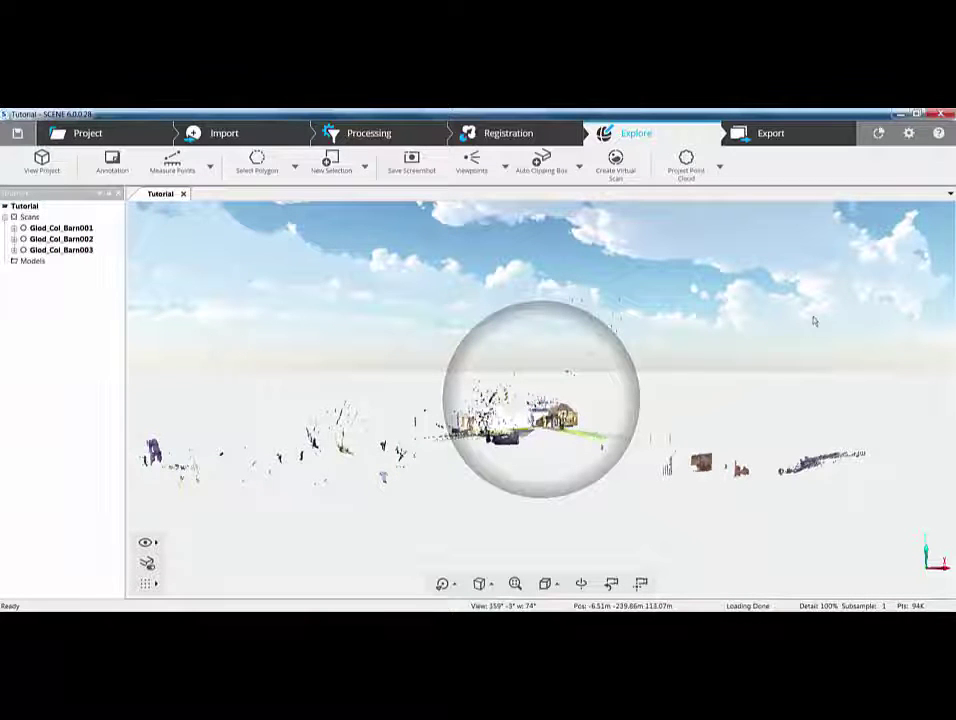
mouse_move(811, 318)
left_mouse_down()
mouse_move(745, 318)
mouse_move(740, 333)
mouse_move(816, 333)
left_mouse_up()
scroll(816, 333, "up", 5)
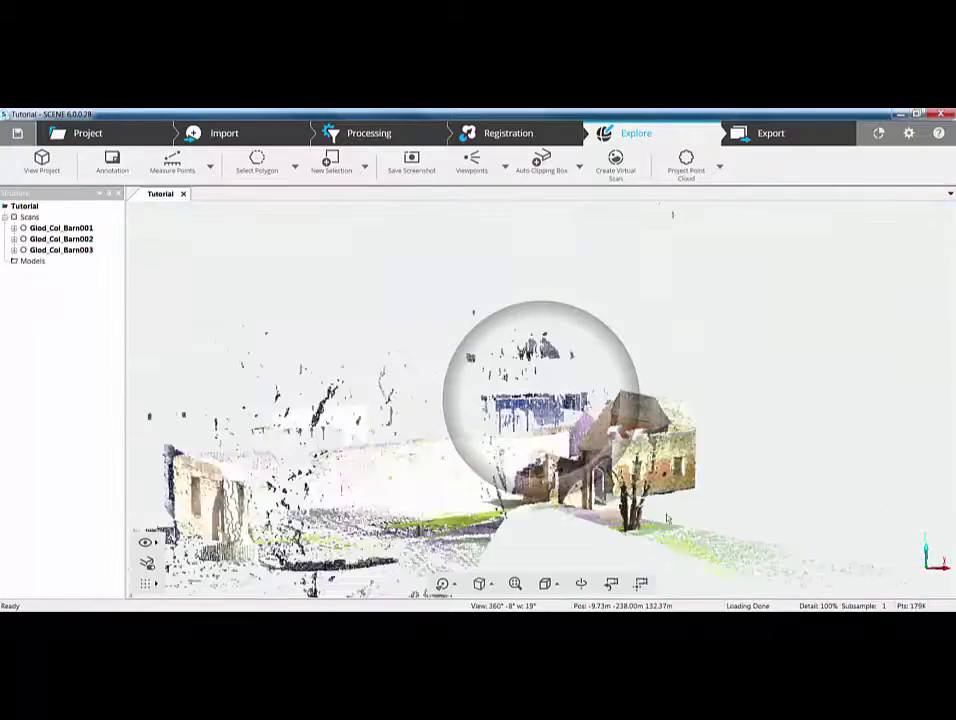
left_click_drag(680, 531, 805, 590)
left_click_drag(726, 455, 530, 487)
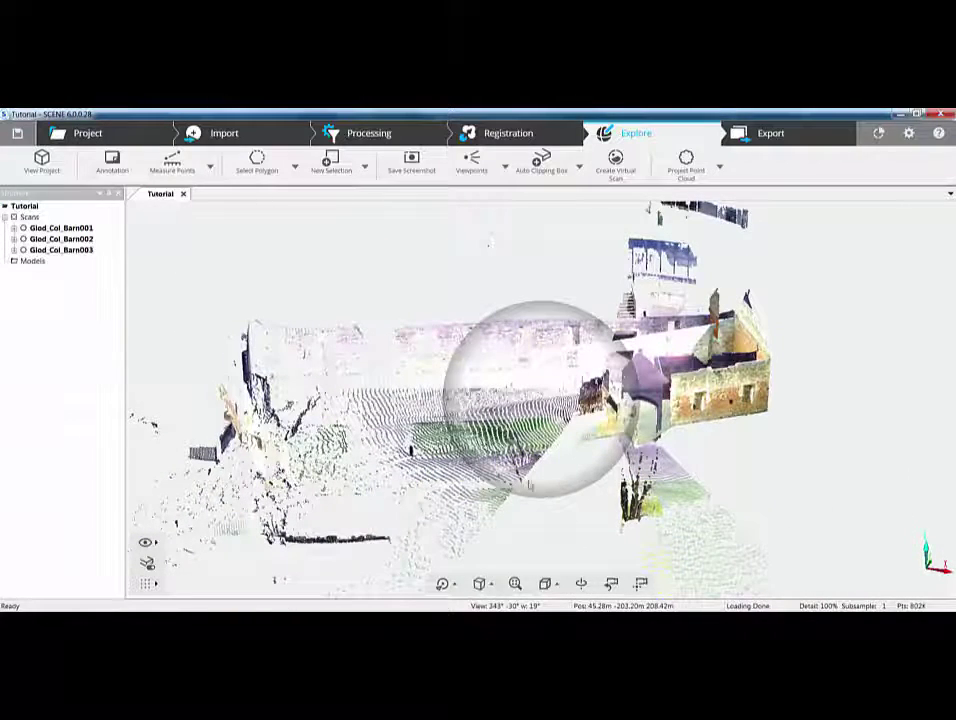
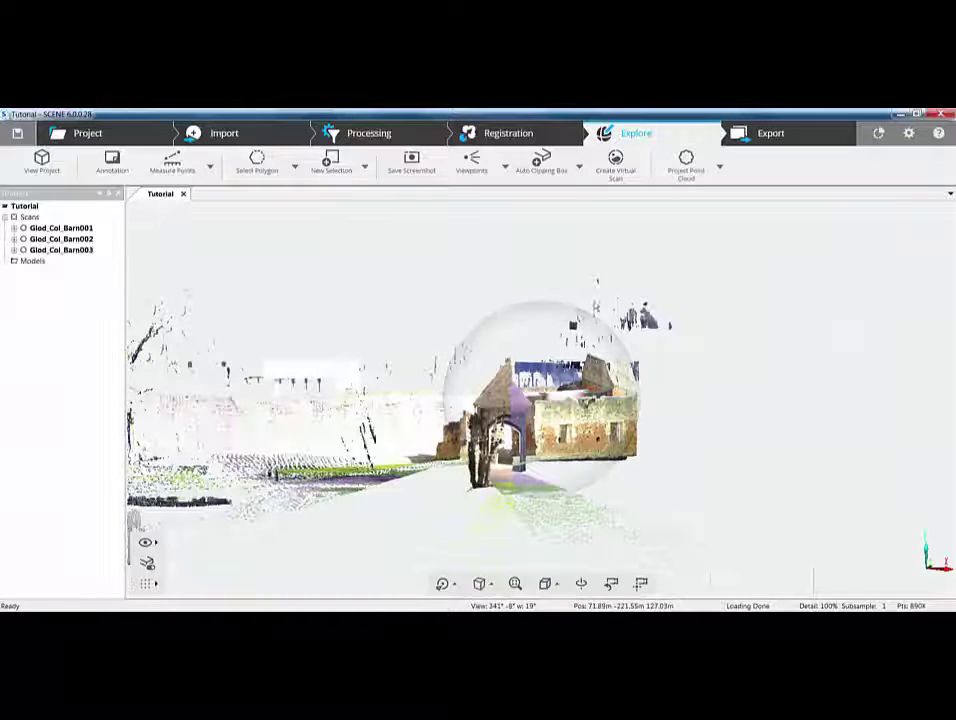
Step: Review the project's registration overview and the additional cluster options available for the Scans cluster
left_click(113, 139)
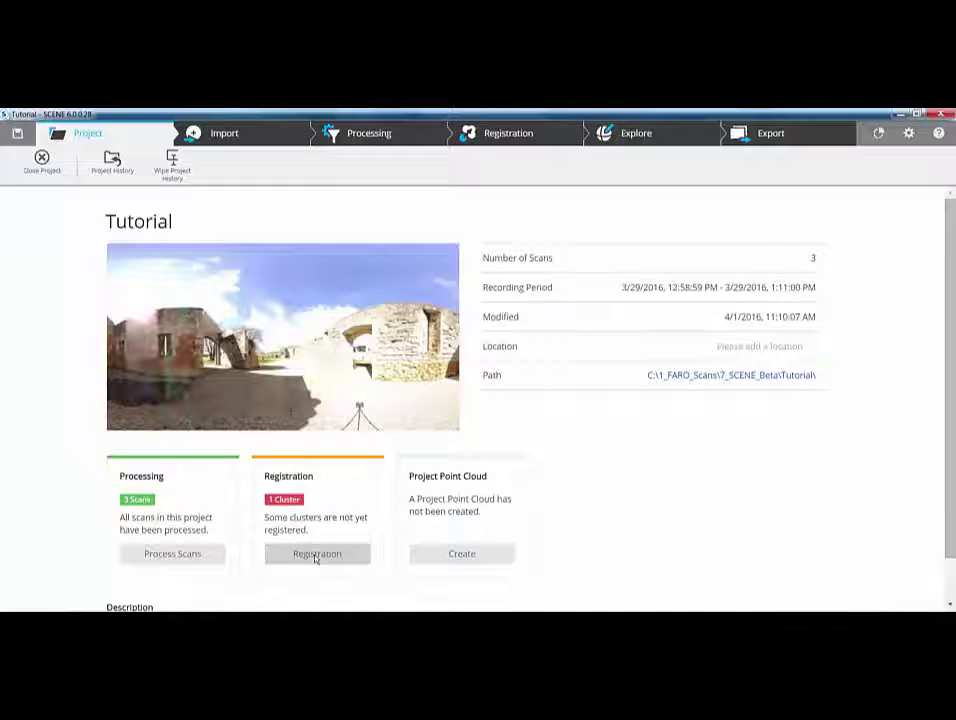
left_click(490, 136)
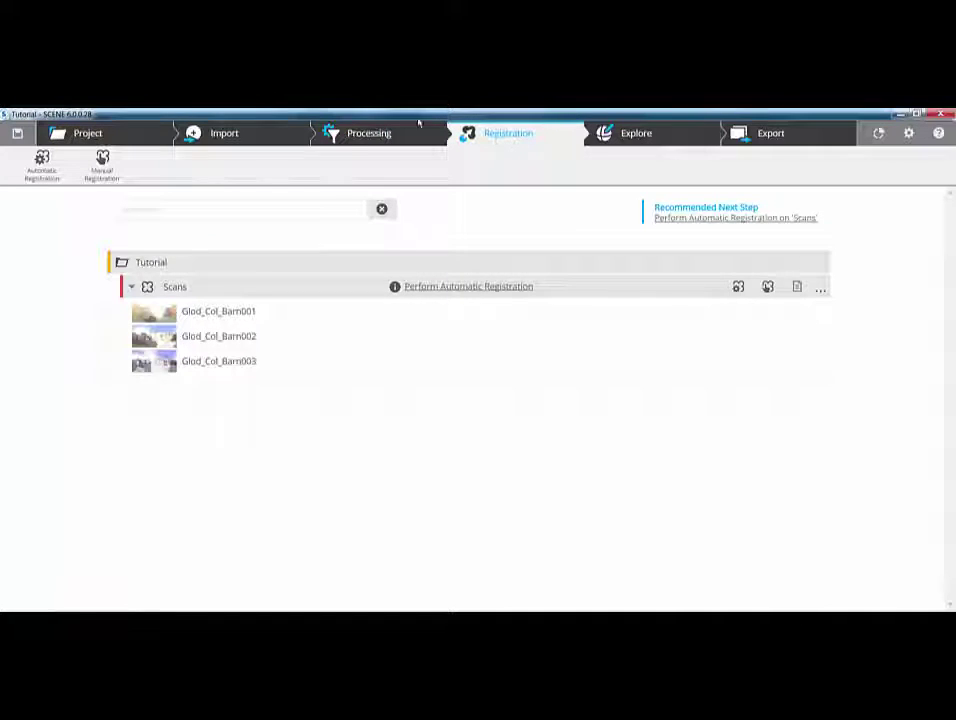
left_click(86, 130)
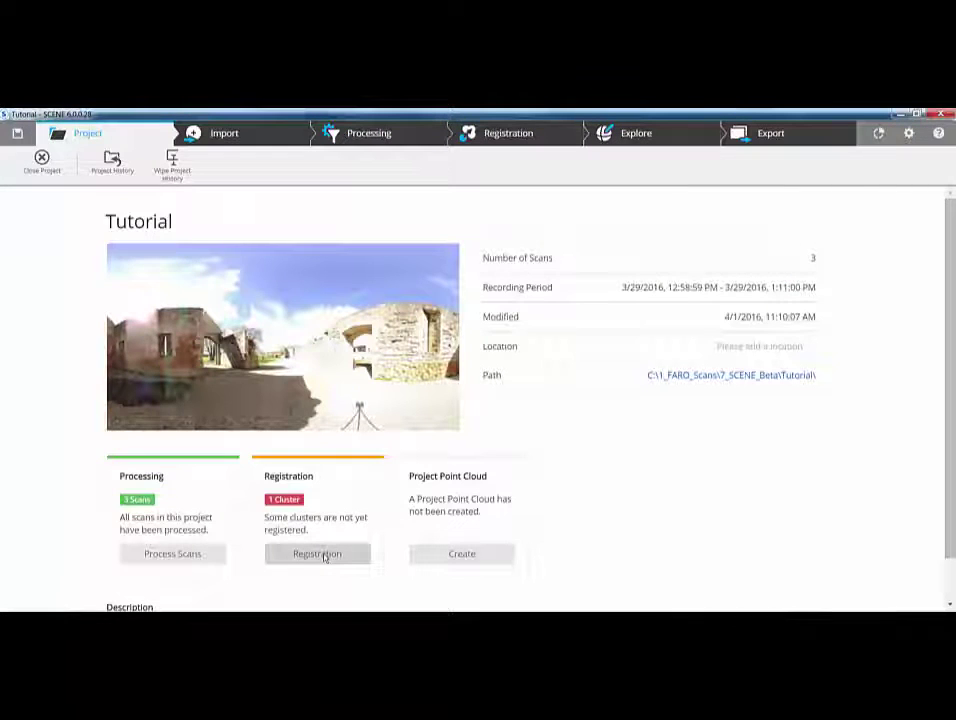
left_click(324, 555)
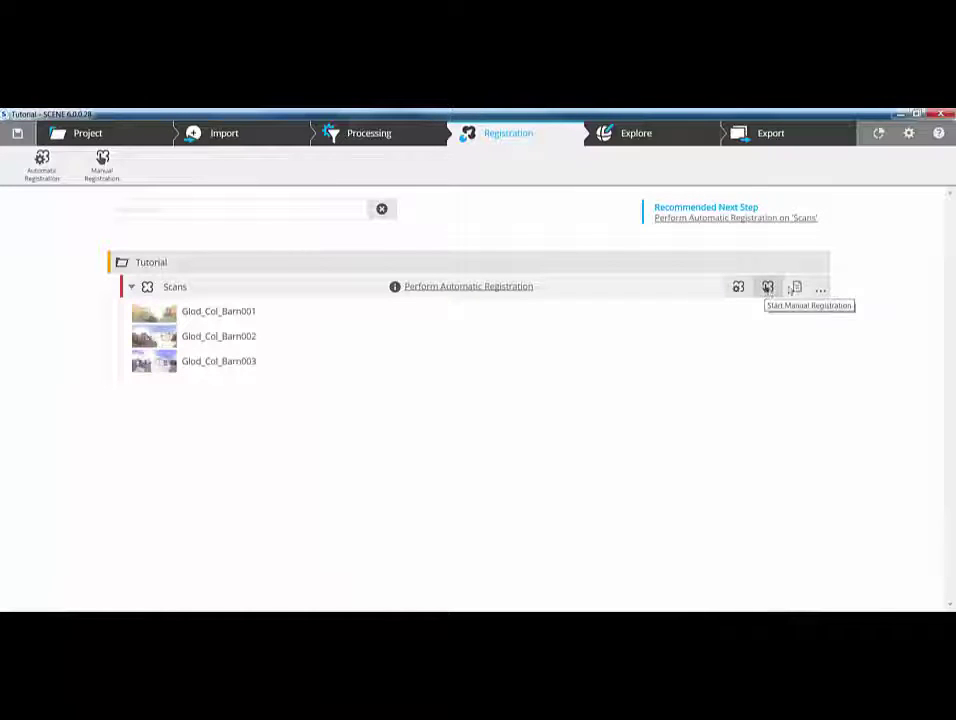
left_click(820, 290)
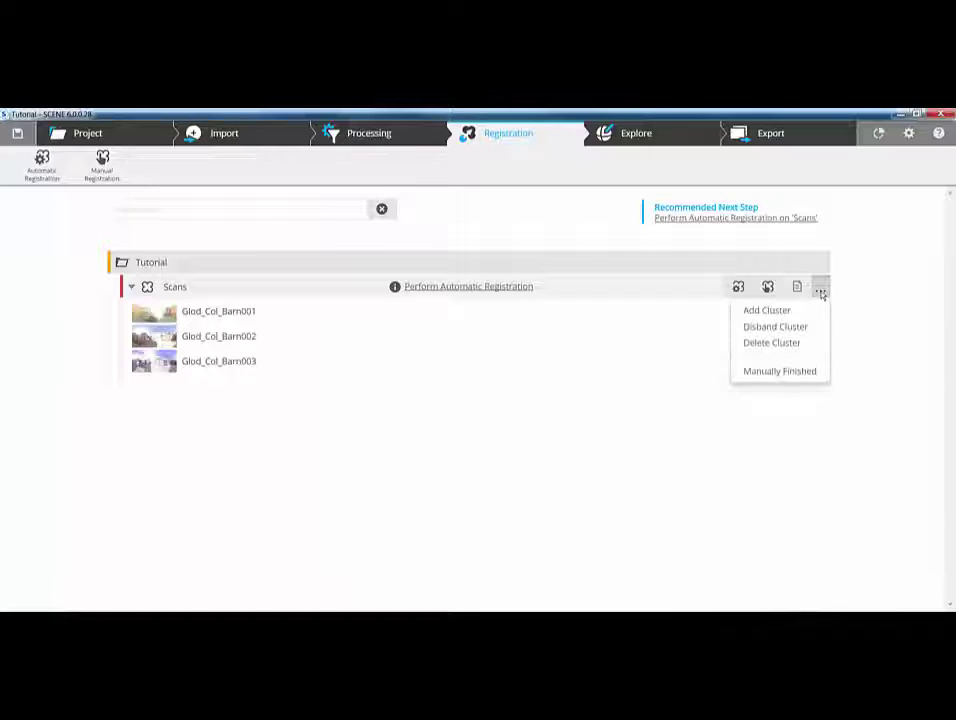
left_click(636, 427)
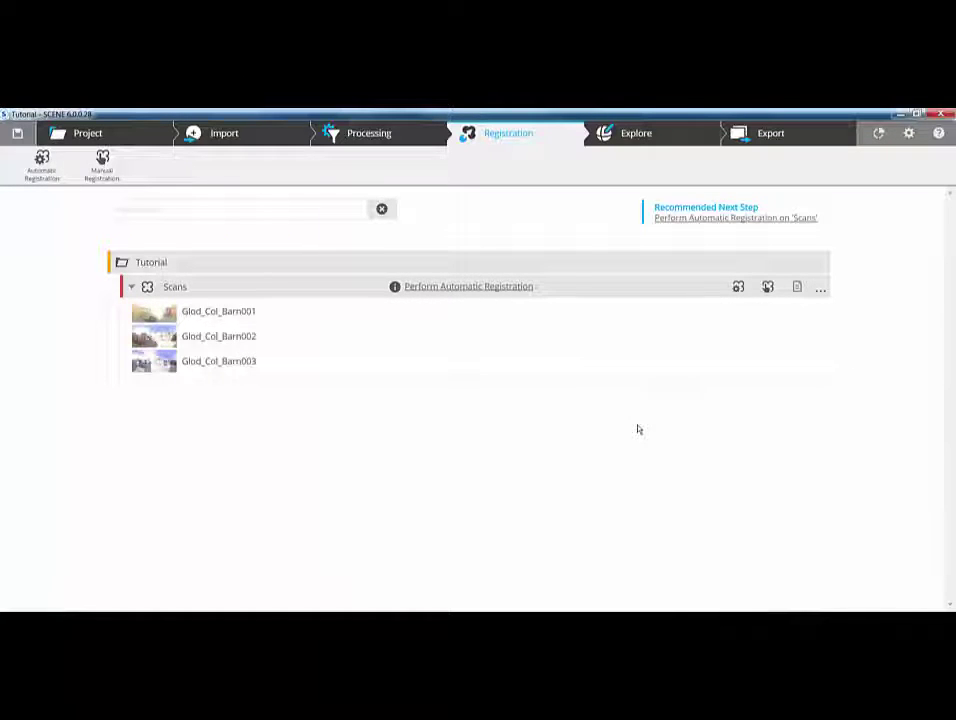
Step: Check the automatic registration method in the settings and run automatic registration on the Scans cluster
left_click(909, 133)
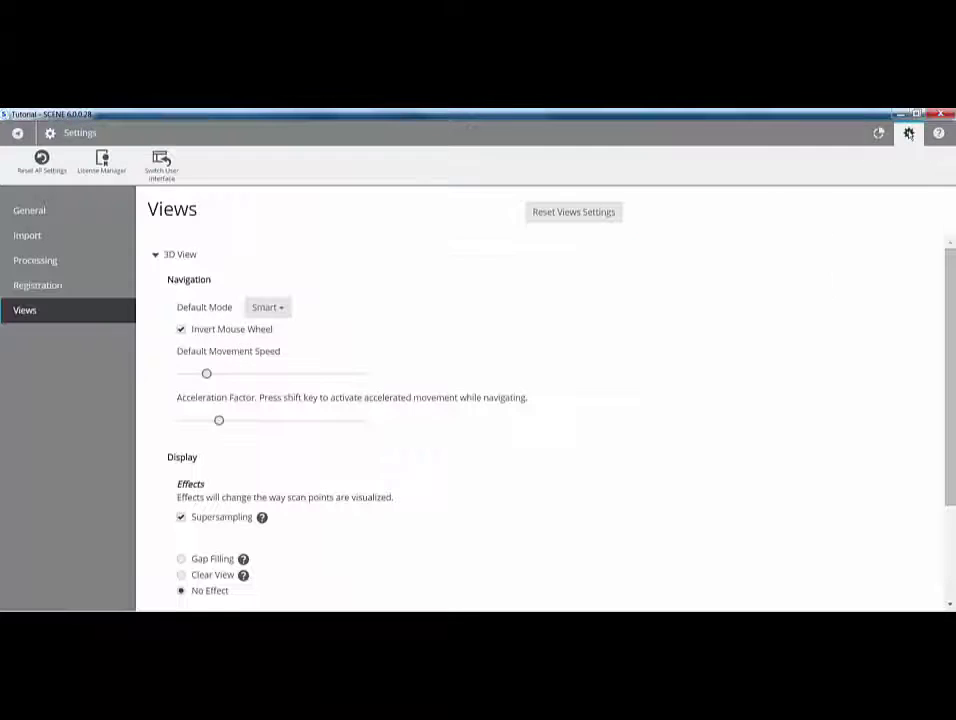
left_click(66, 290)
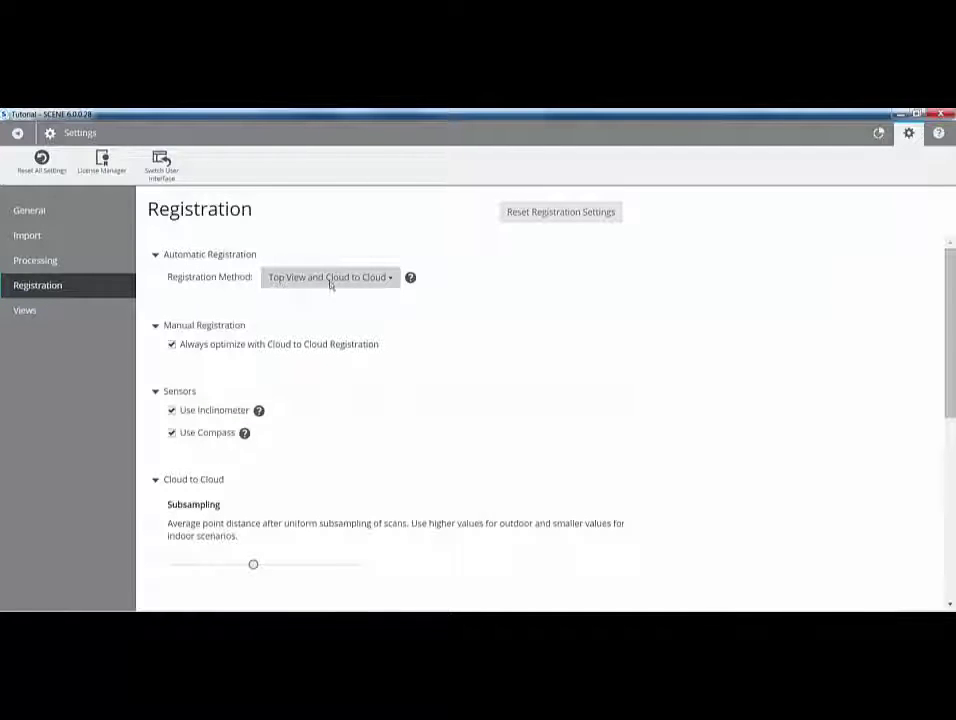
left_click(17, 133)
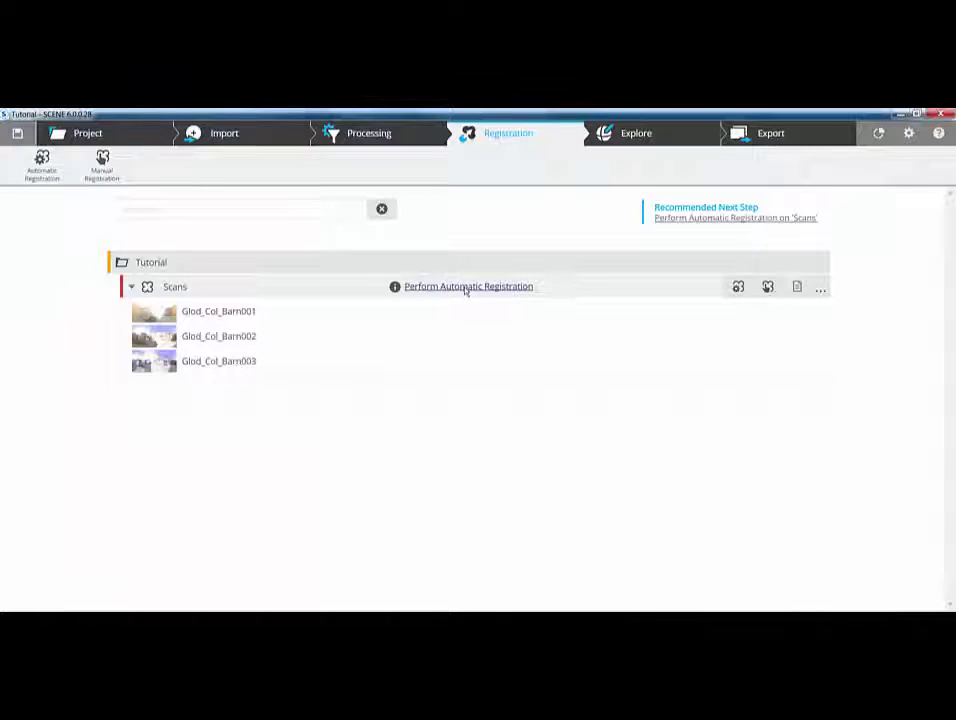
left_click(466, 288)
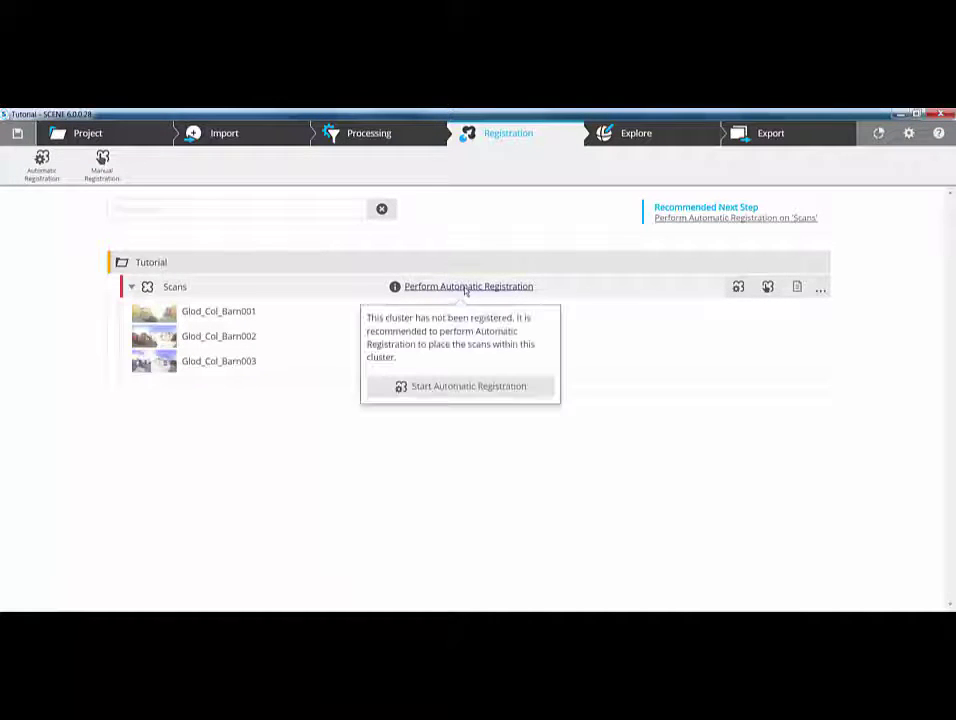
left_click(457, 387)
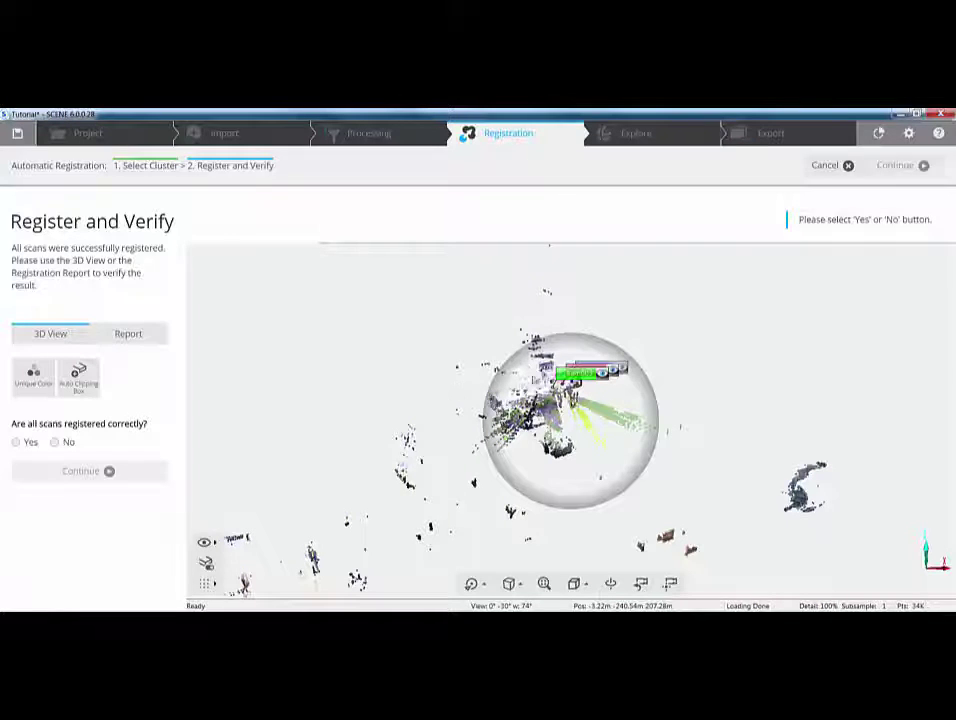
Step: Show the registered scans in unique colors and examine their alignment in the 3D view
left_click_drag(575, 437, 595, 440)
right_click_drag(566, 420, 711, 494)
scroll(571, 420, "up", 5)
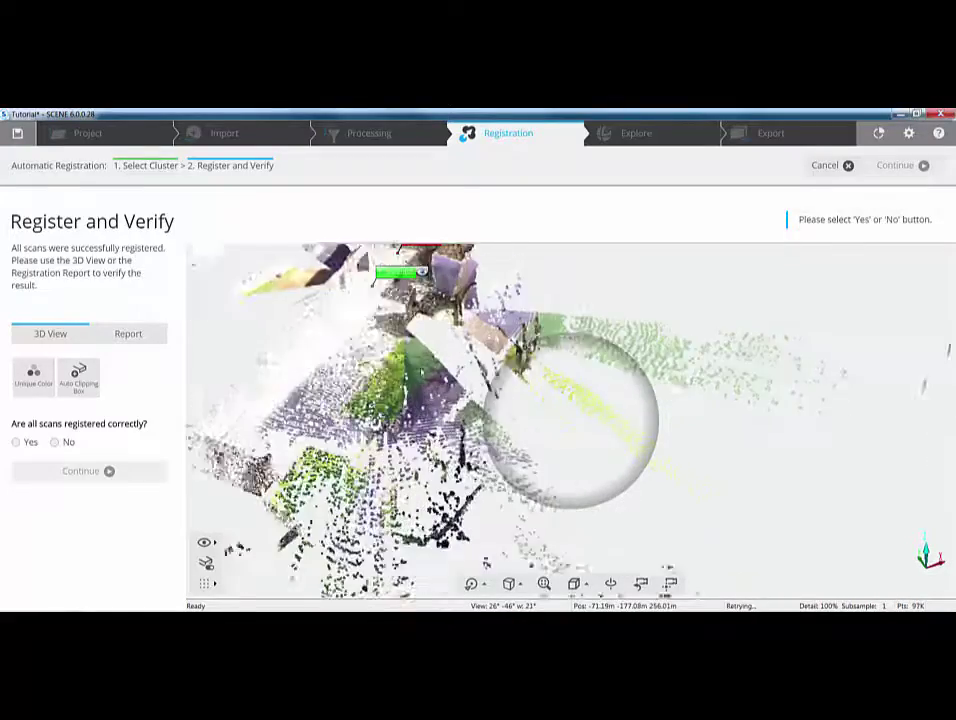
right_click_drag(374, 342, 492, 440)
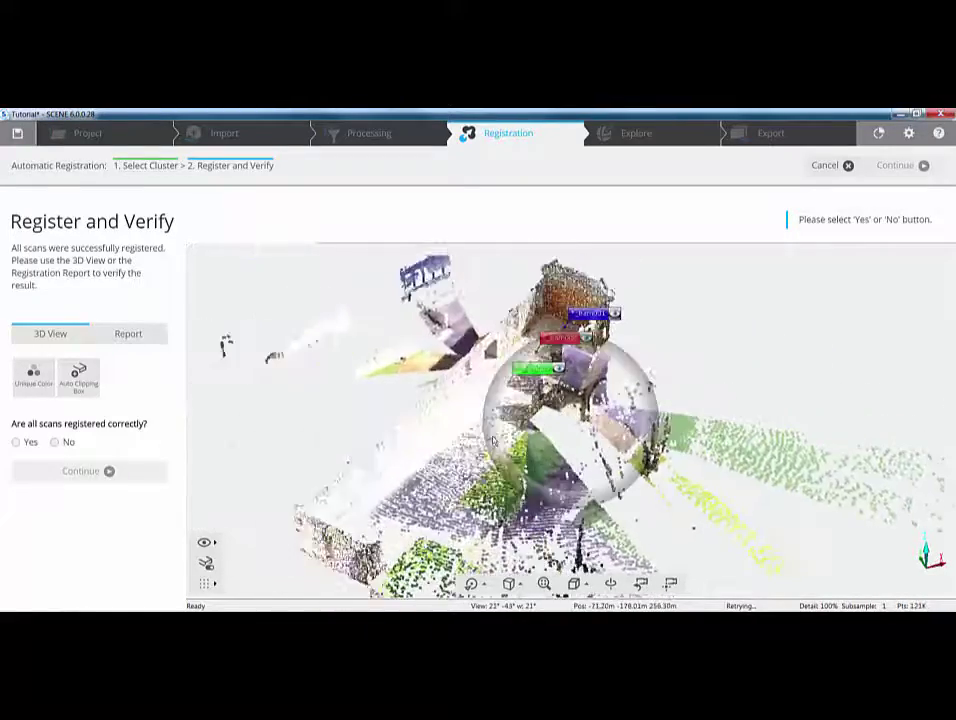
left_click_drag(493, 440, 524, 444)
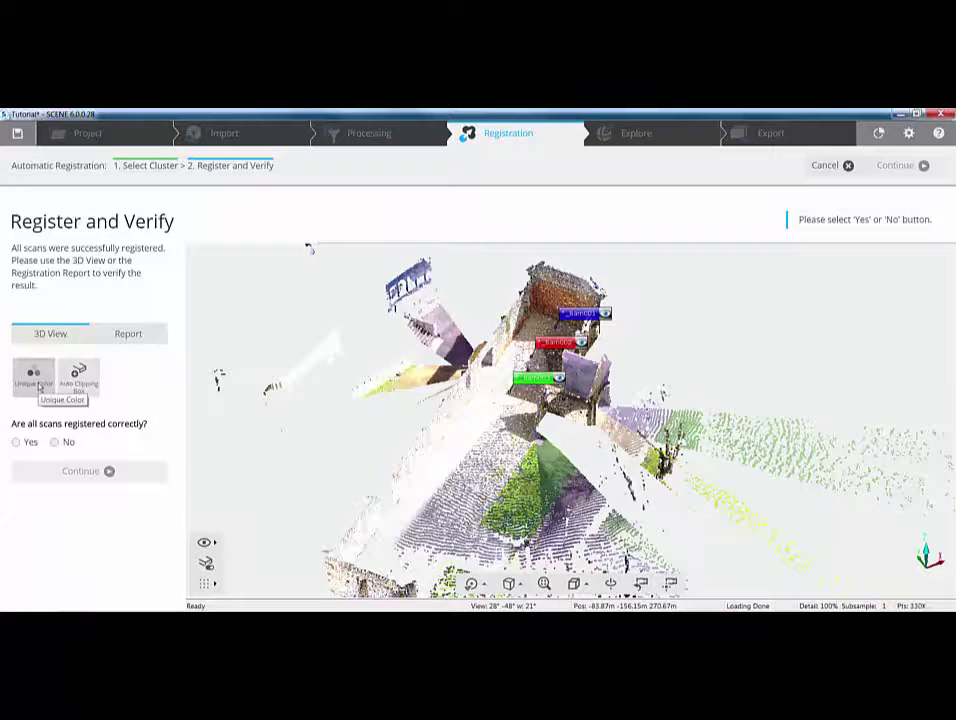
left_click(37, 384)
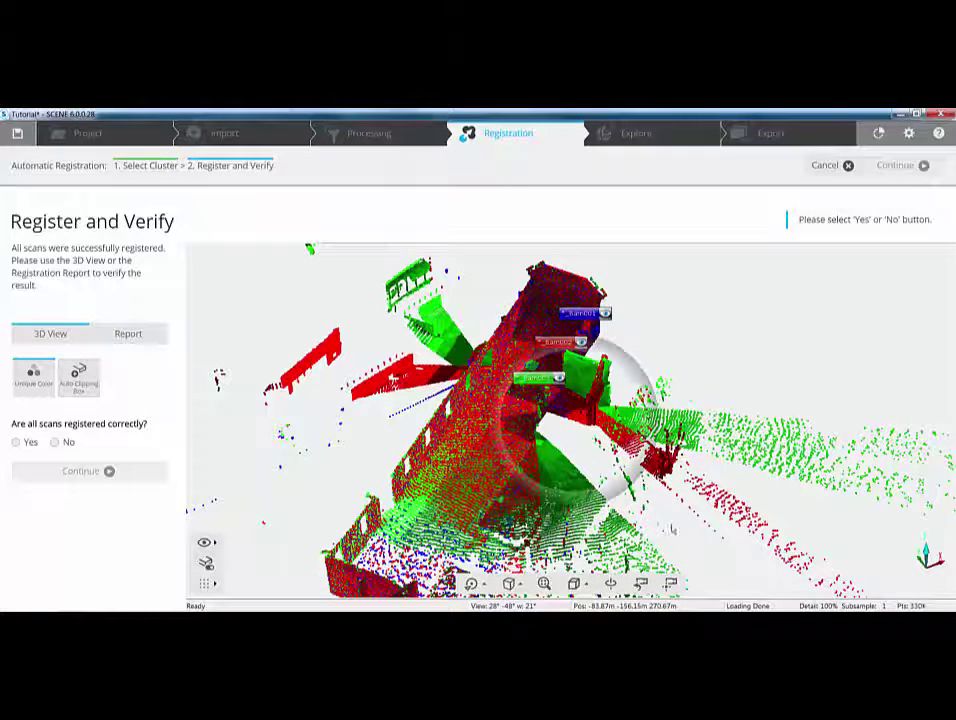
left_click_drag(672, 530, 584, 532)
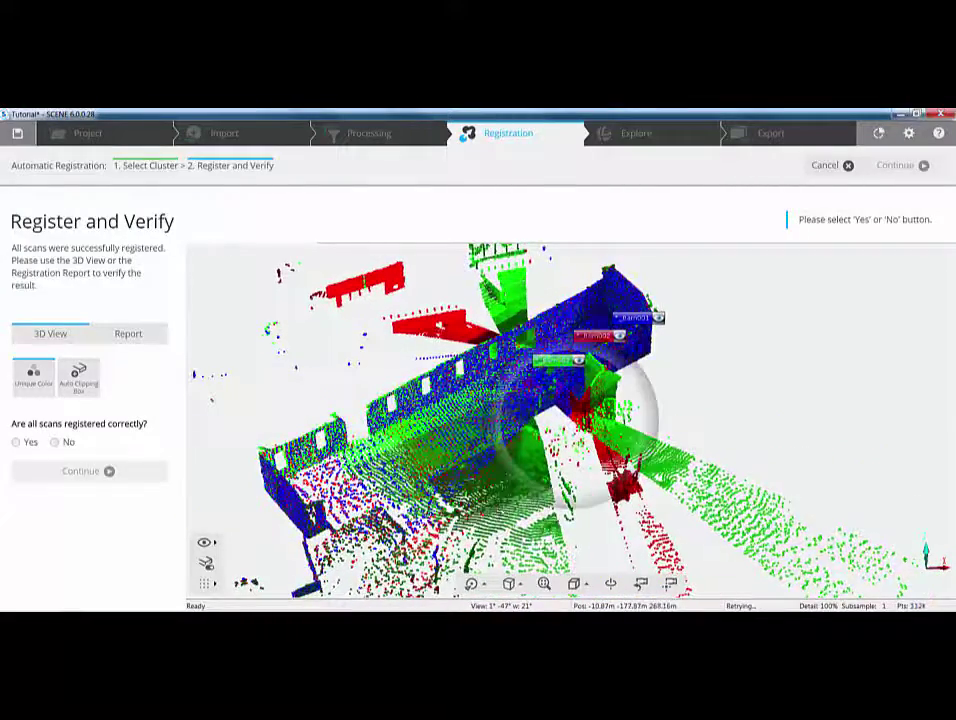
Step: Use perspective projection for the 3D view and look at the registered scans from the top
left_click(512, 584)
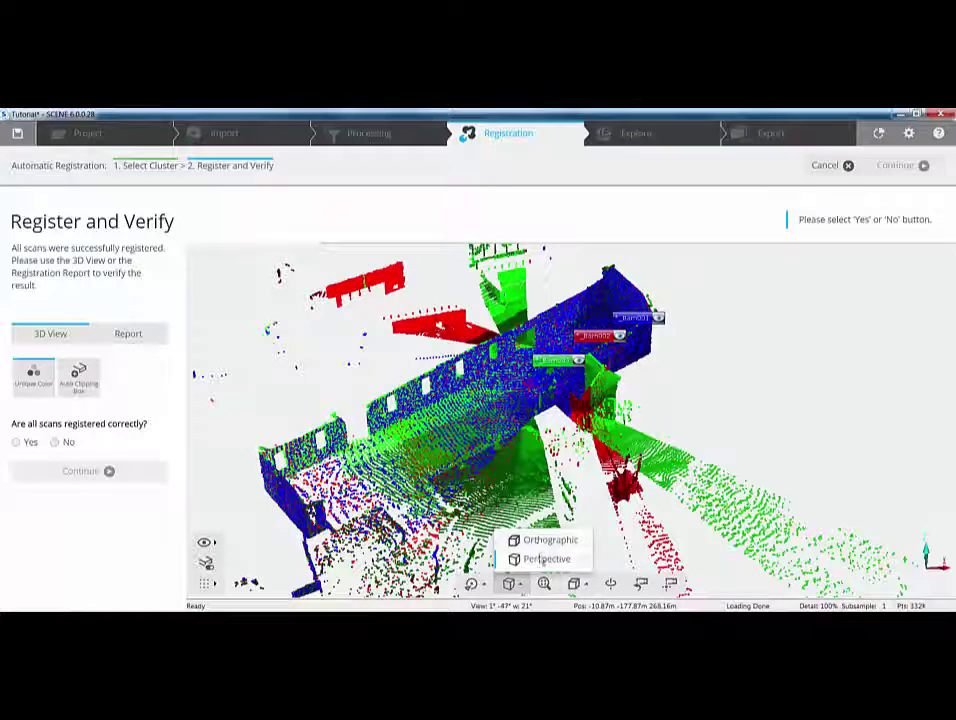
left_click(540, 558)
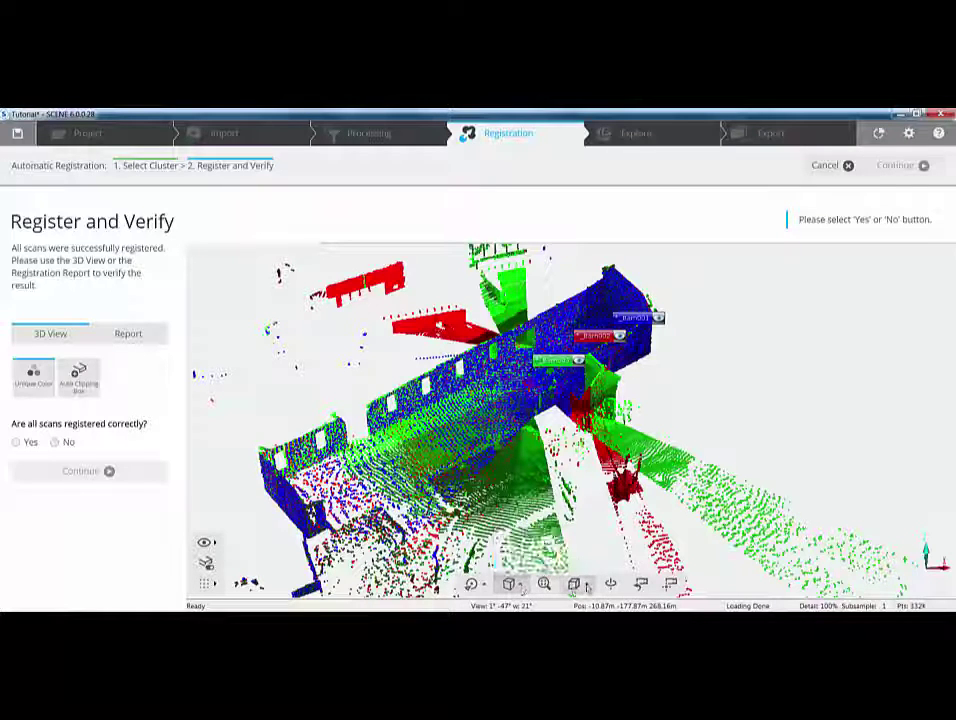
left_click(578, 584)
left_click(596, 418)
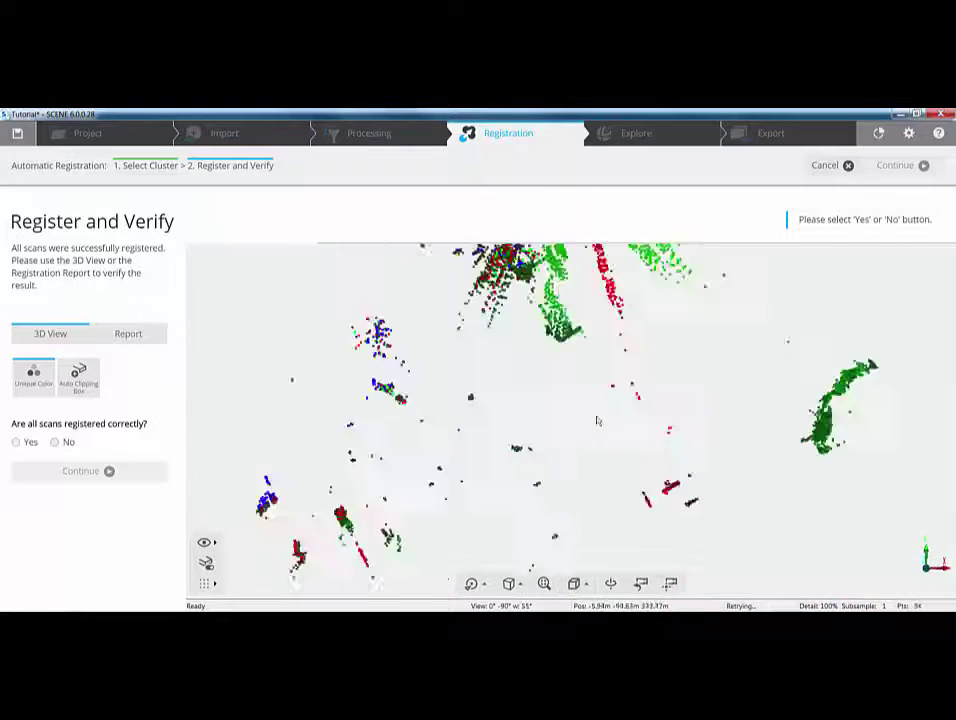
Step: Turn on the see-through point display for the barn scans in the top view
scroll(507, 292, "up", 3)
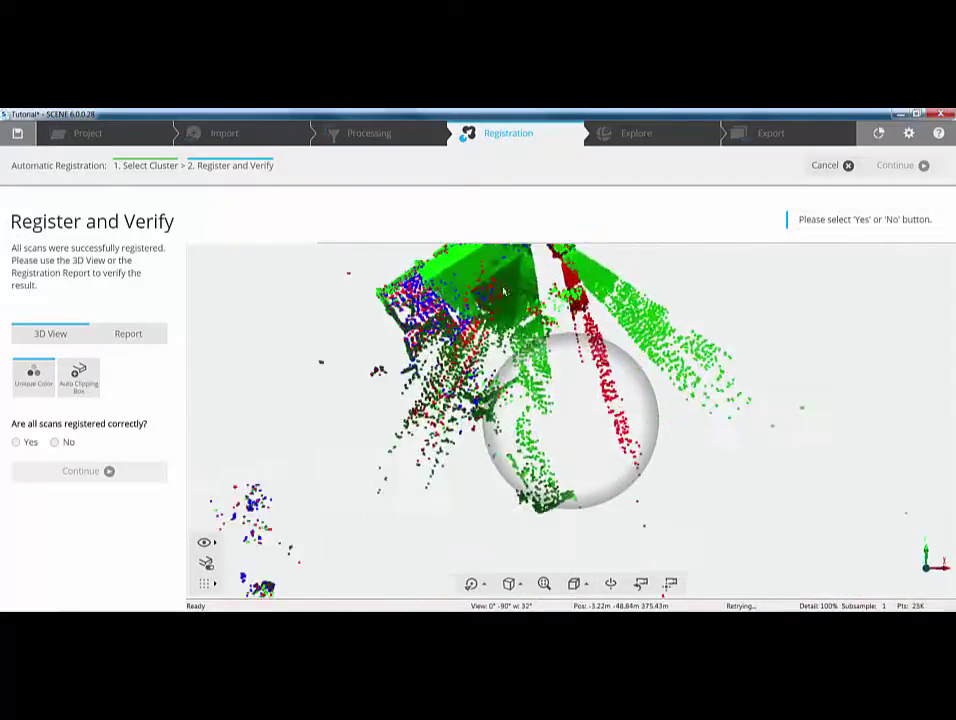
middle_click_drag(507, 292, 545, 407)
scroll(545, 407, "up", 6)
scroll(545, 407, "up", 2)
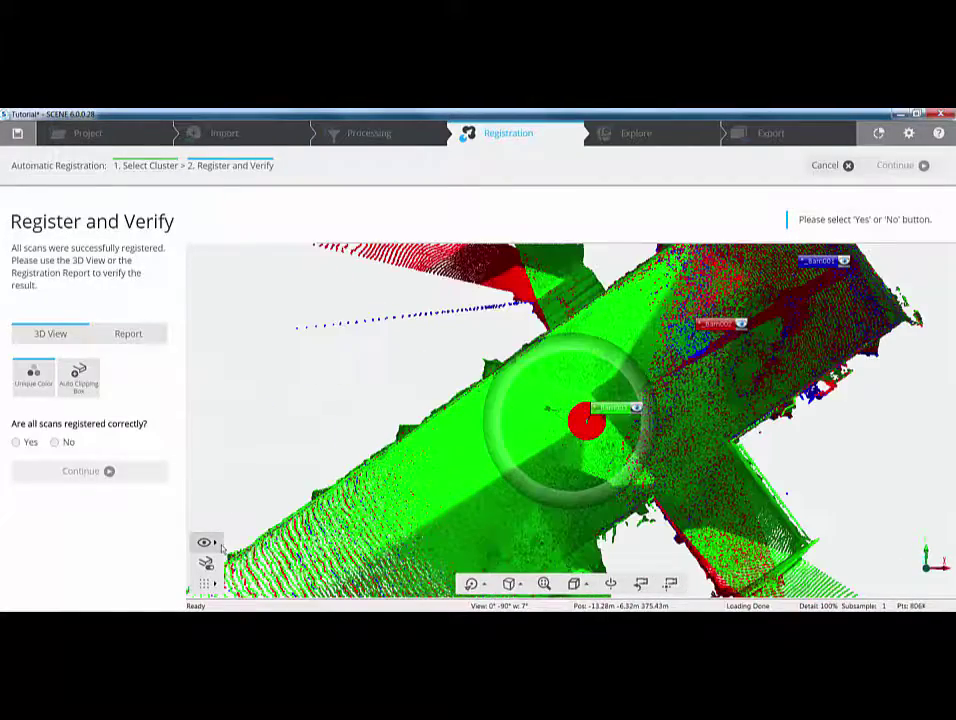
left_click(216, 545)
left_click(272, 538)
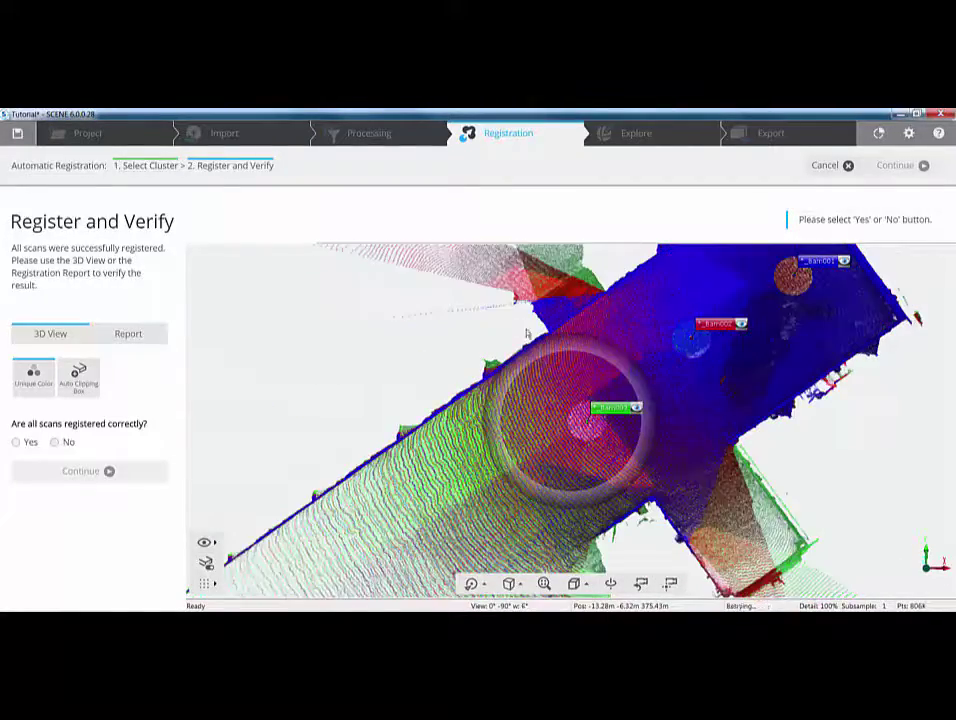
Step: Examine how well the scans line up along the barn's outer walls from above
scroll(463, 320, "up", 4)
middle_click_drag(462, 320, 632, 468)
scroll(456, 424, "up", 3)
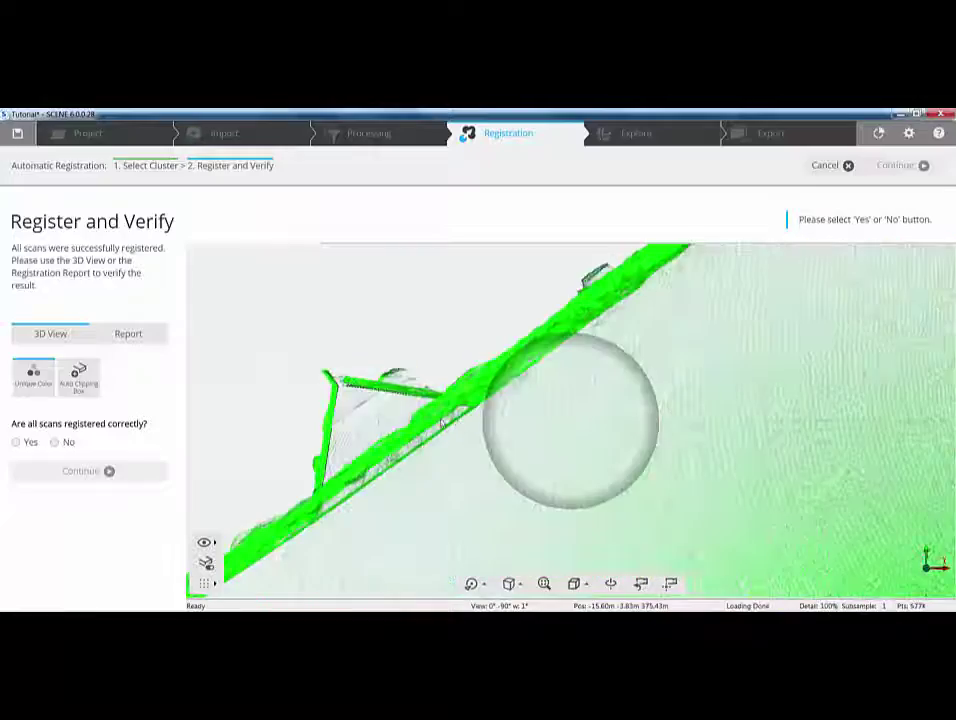
scroll(563, 322, "down", 1)
scroll(568, 326, "down", 1)
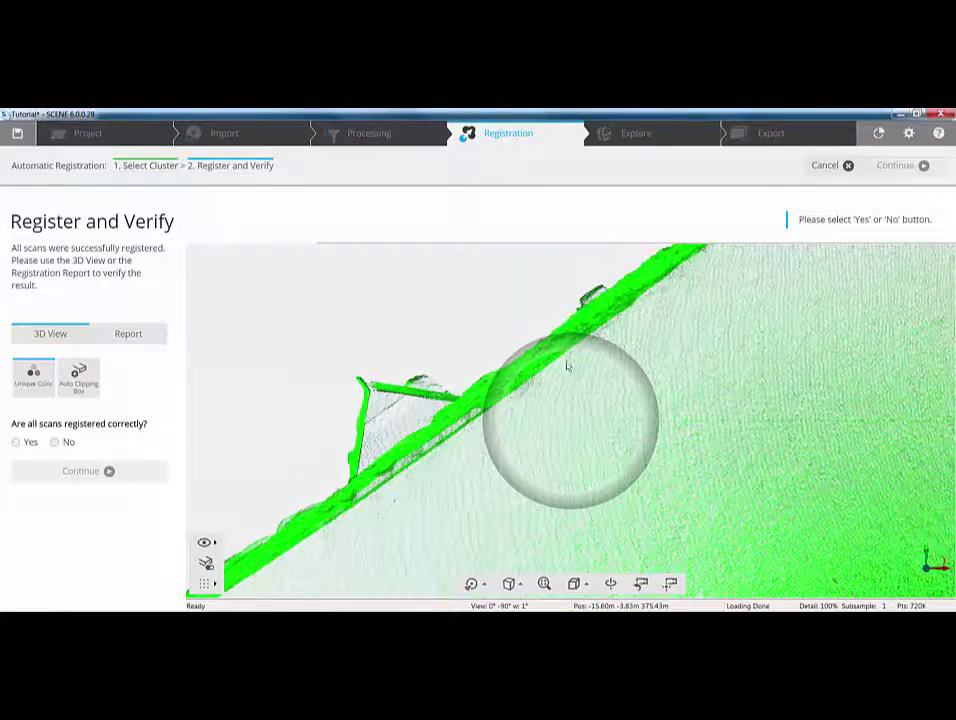
scroll(437, 410, "down", 1)
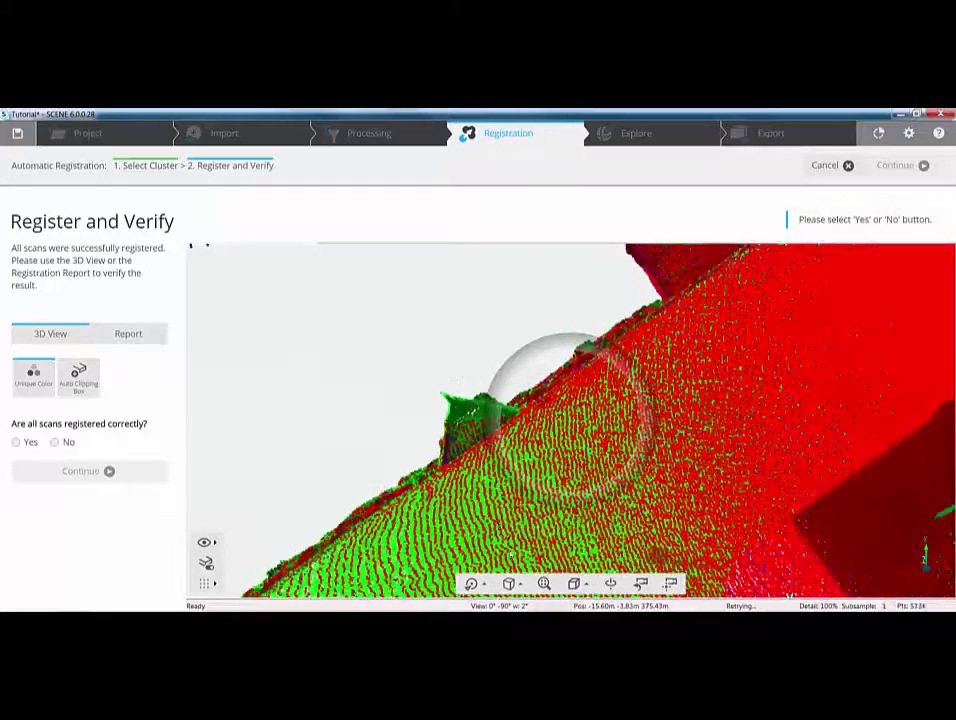
Step: Fit the whole point cloud in the view and turn off the unique scan colors
left_click(544, 583)
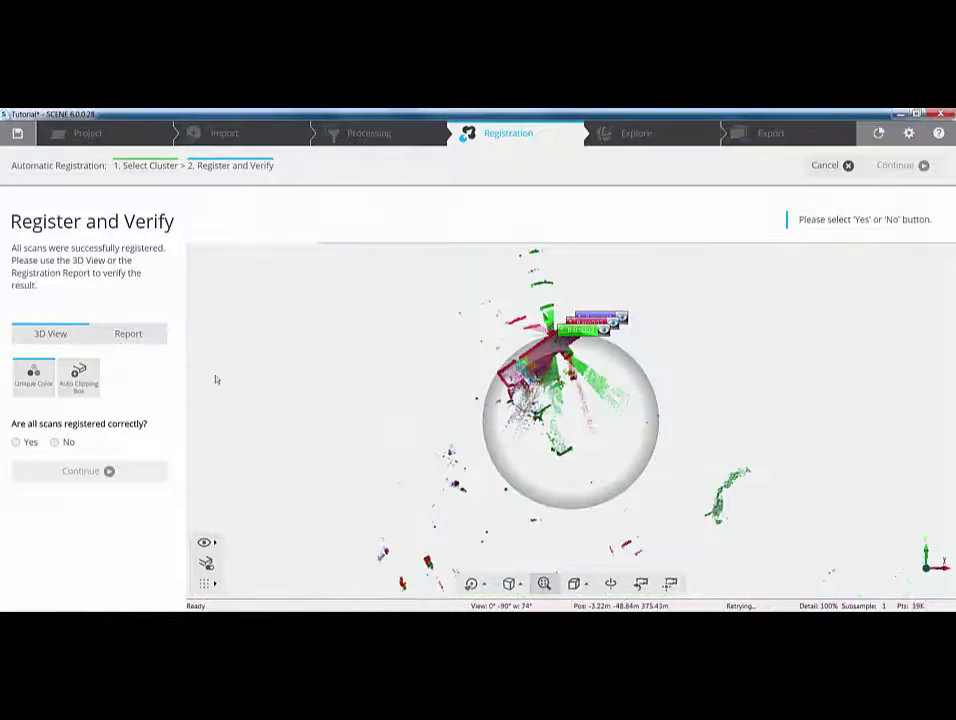
left_click(33, 375)
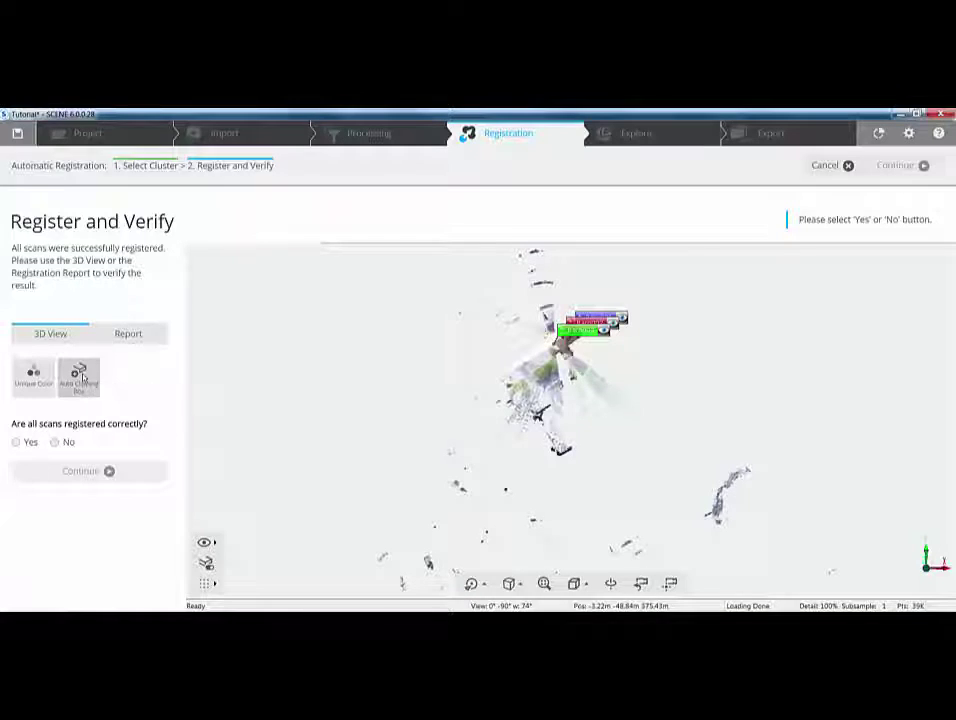
Step: Review the registration report for the Scans cluster and check the point error of each scan pair in the color matrix
left_click(124, 337)
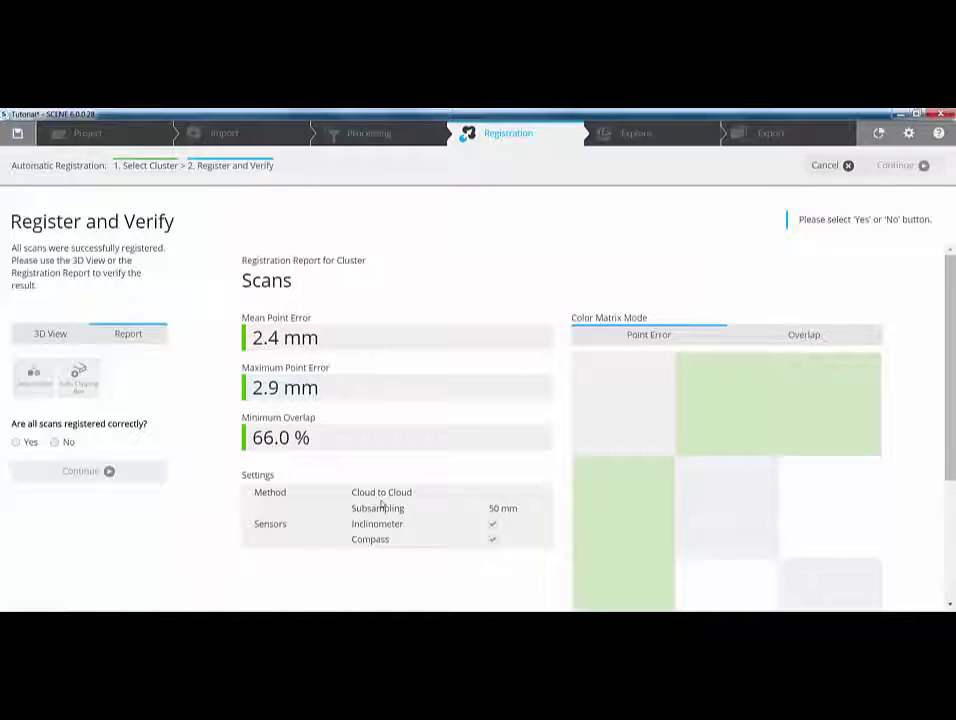
scroll(450, 470, "down", 3)
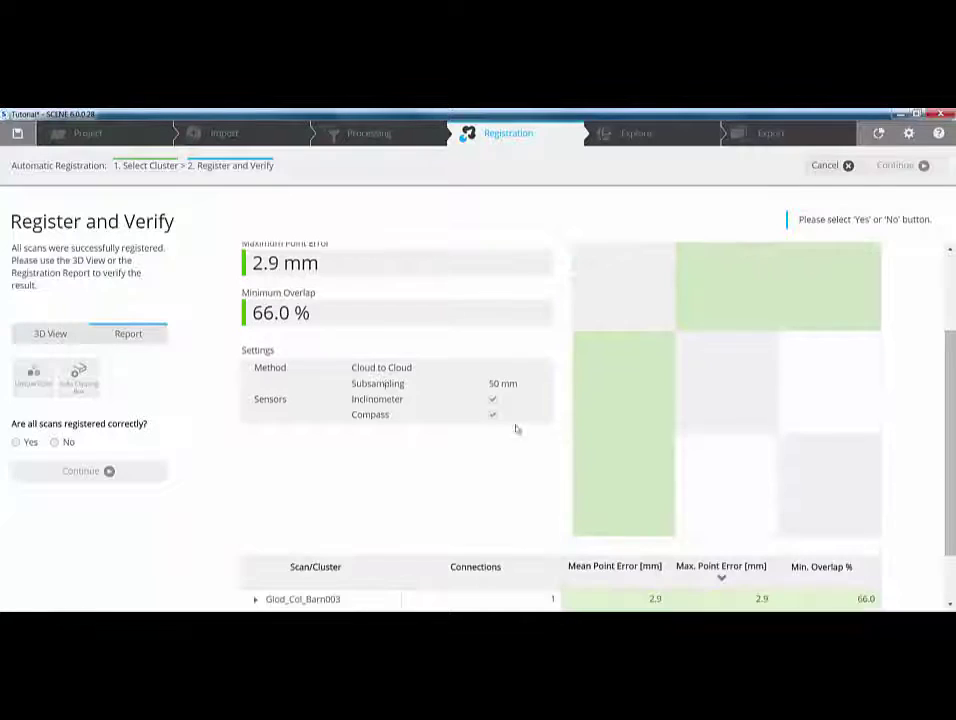
scroll(593, 390, "up", 2)
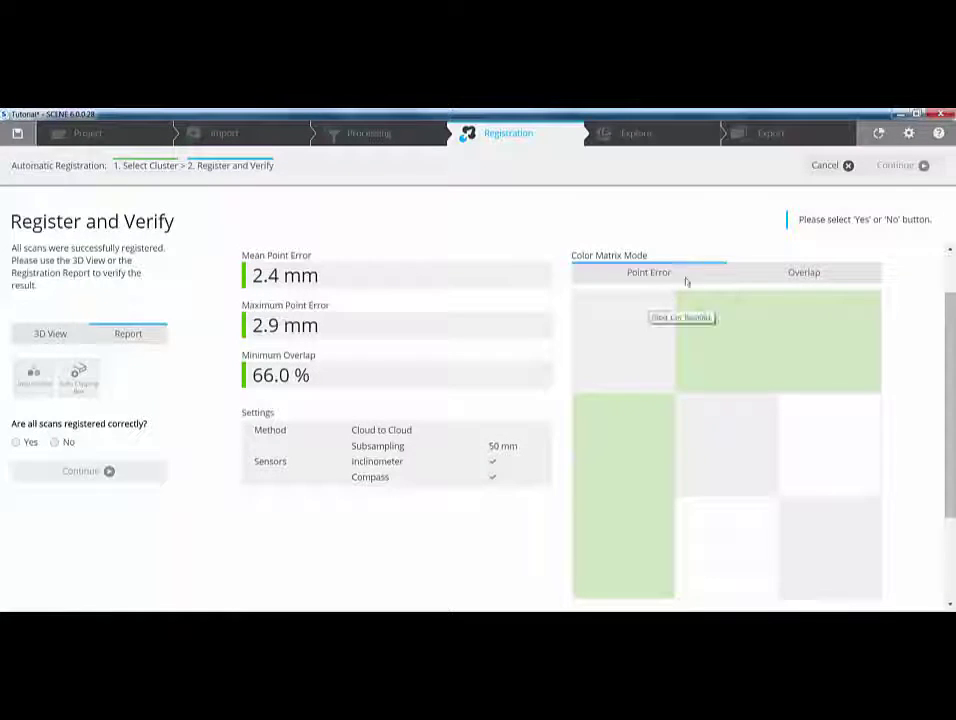
mouse_move(648, 375)
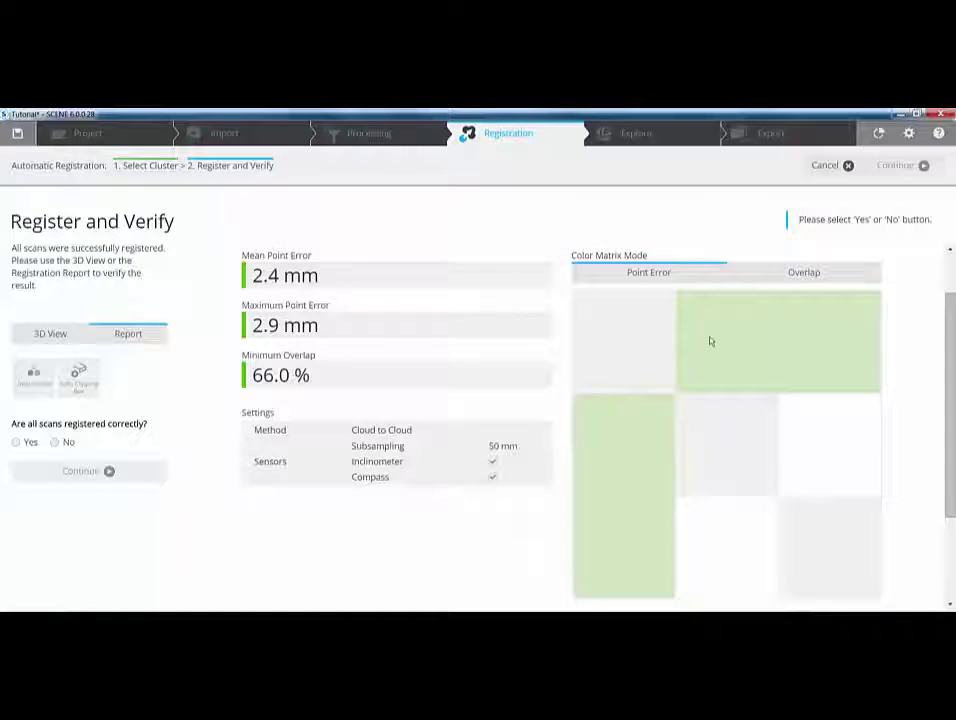
mouse_move(710, 341)
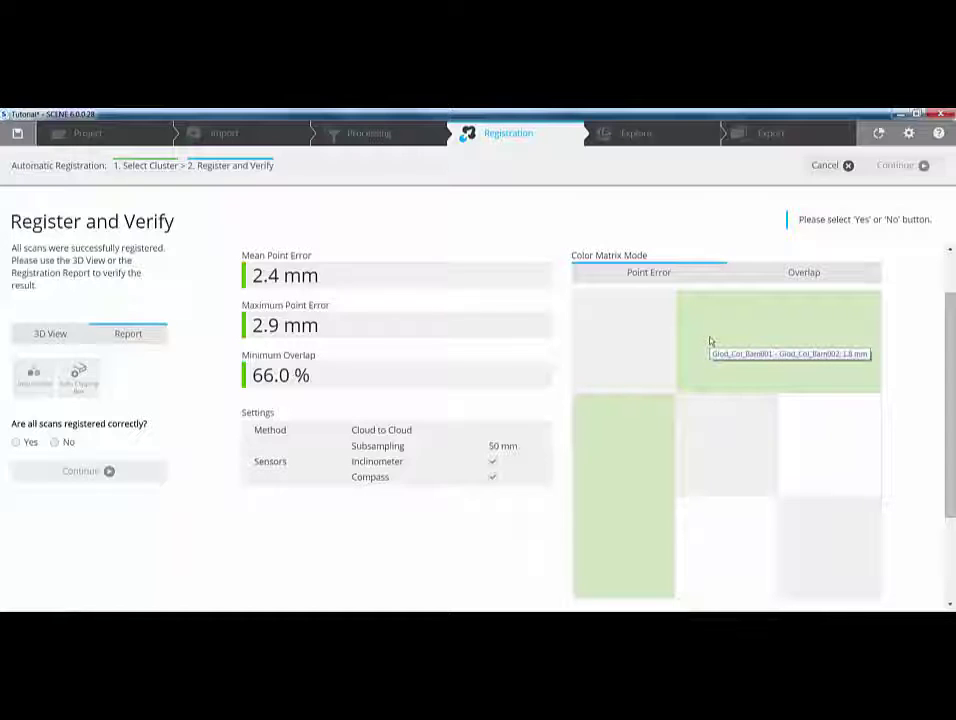
mouse_move(812, 335)
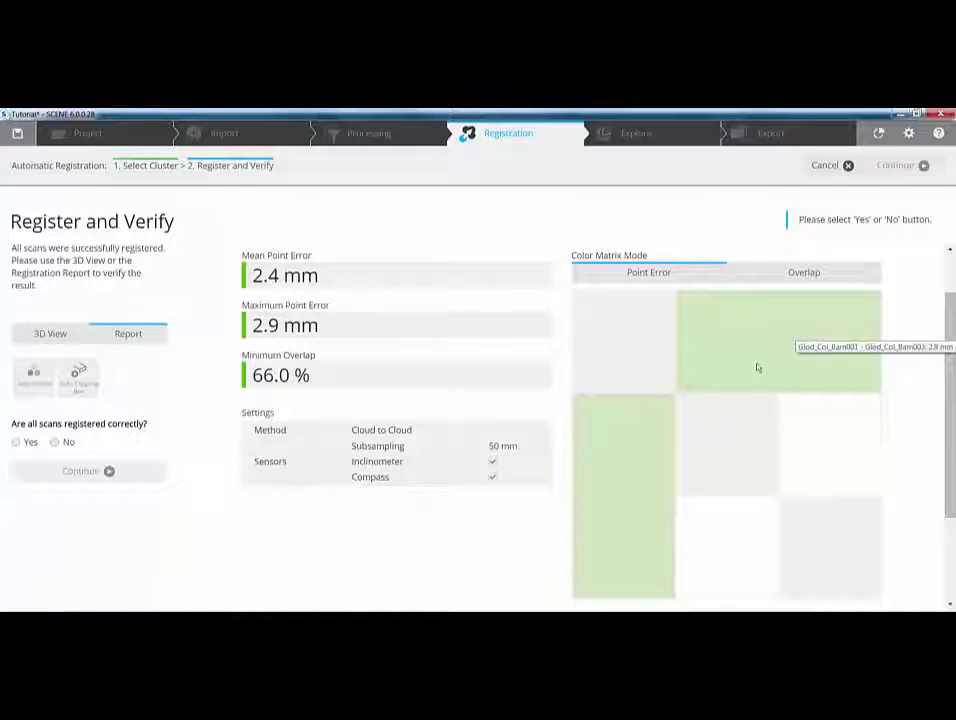
mouse_move(731, 440)
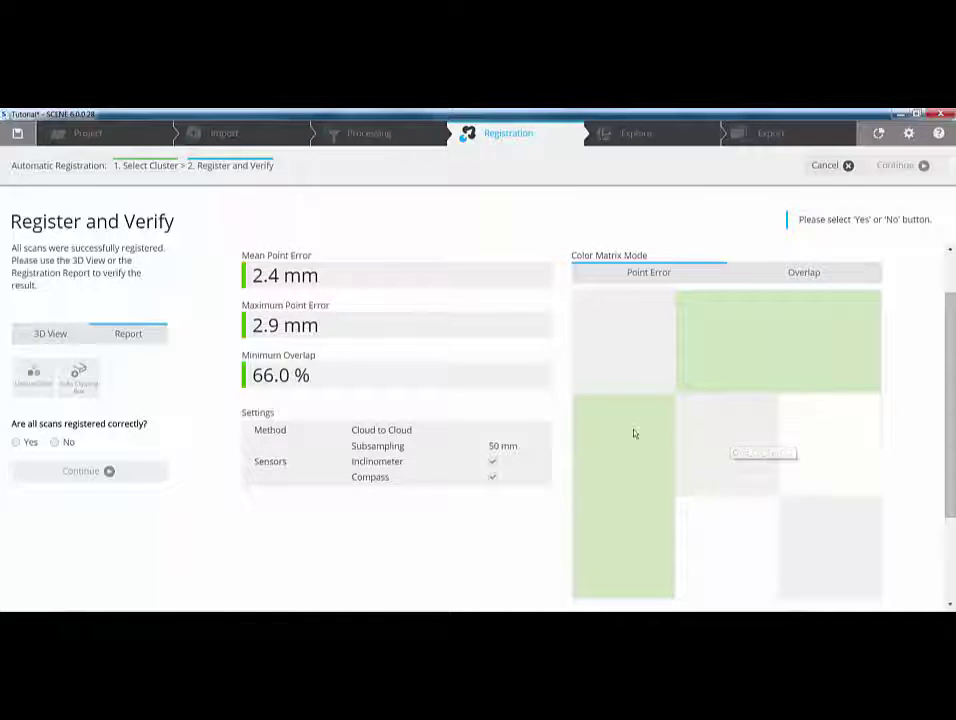
mouse_move(633, 434)
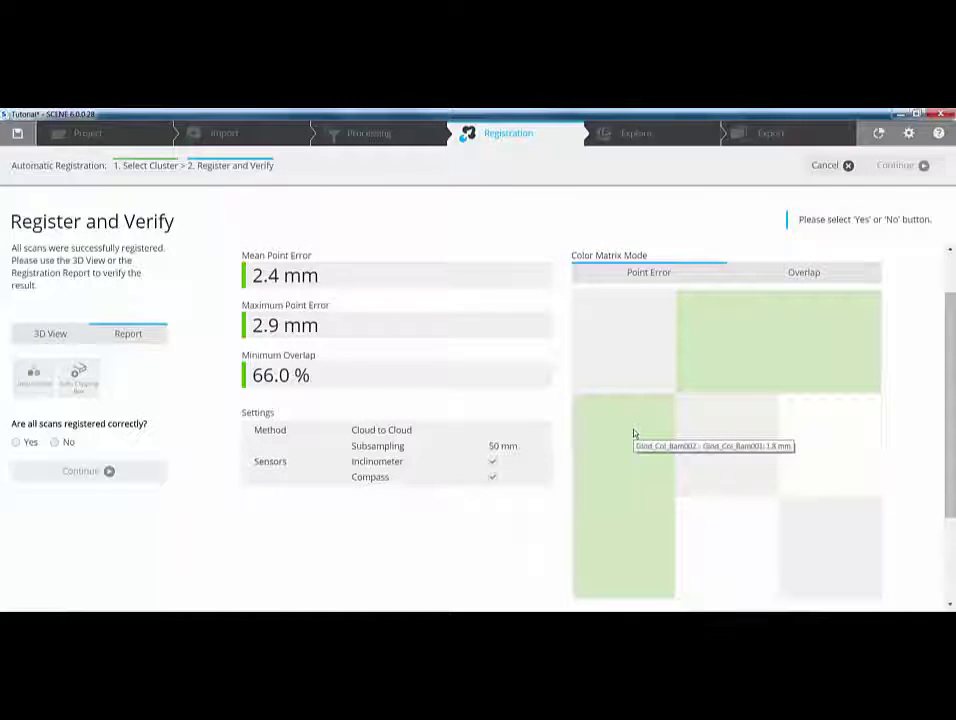
Step: Expand Glod_Col_Barn001 in the report's scan table and check the point error and overlap of its connections
scroll(704, 481, "down", 1)
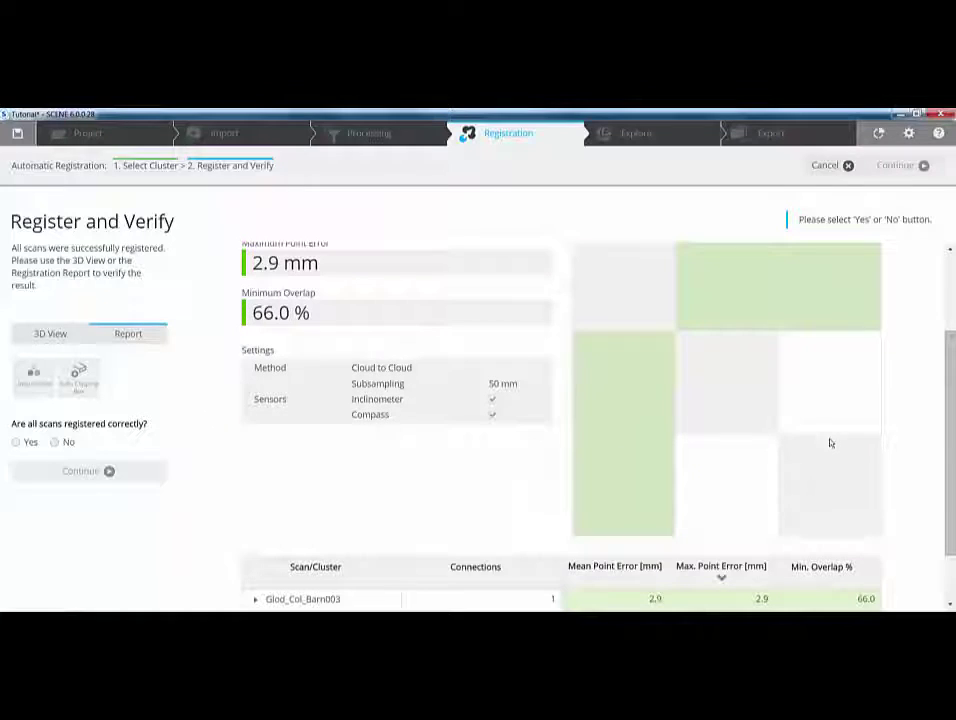
scroll(706, 277, "down", 1)
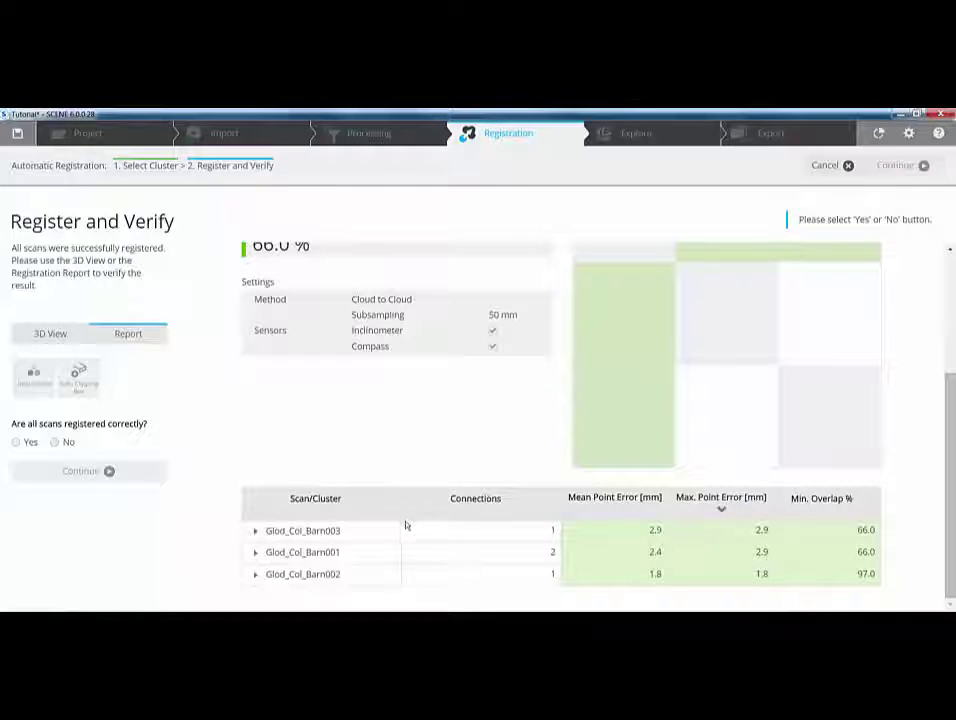
left_click(256, 552)
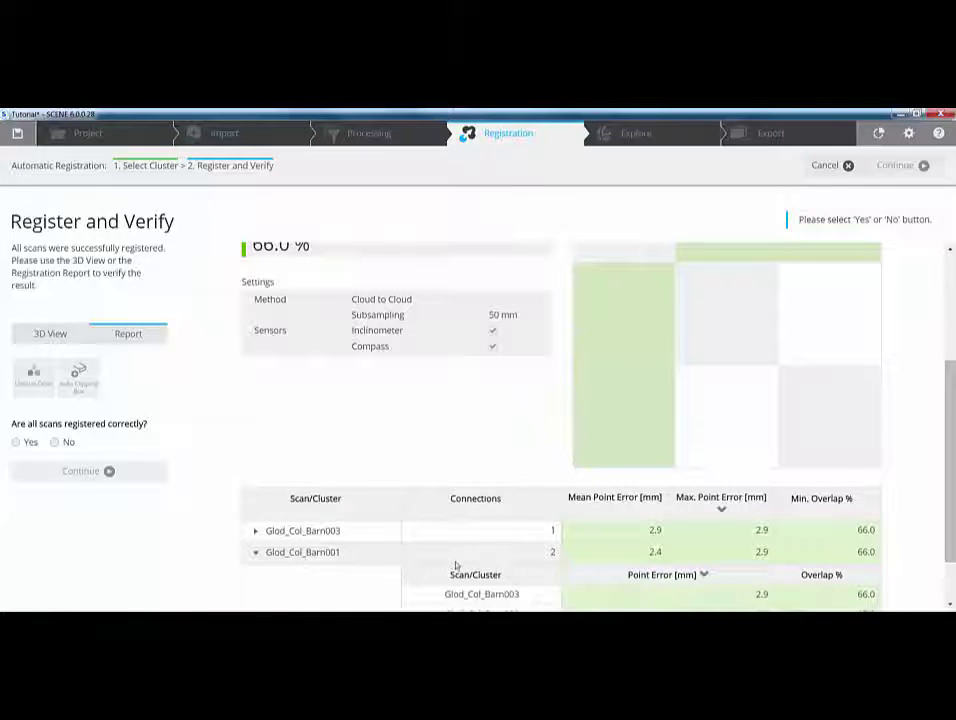
scroll(455, 565, "down", 1)
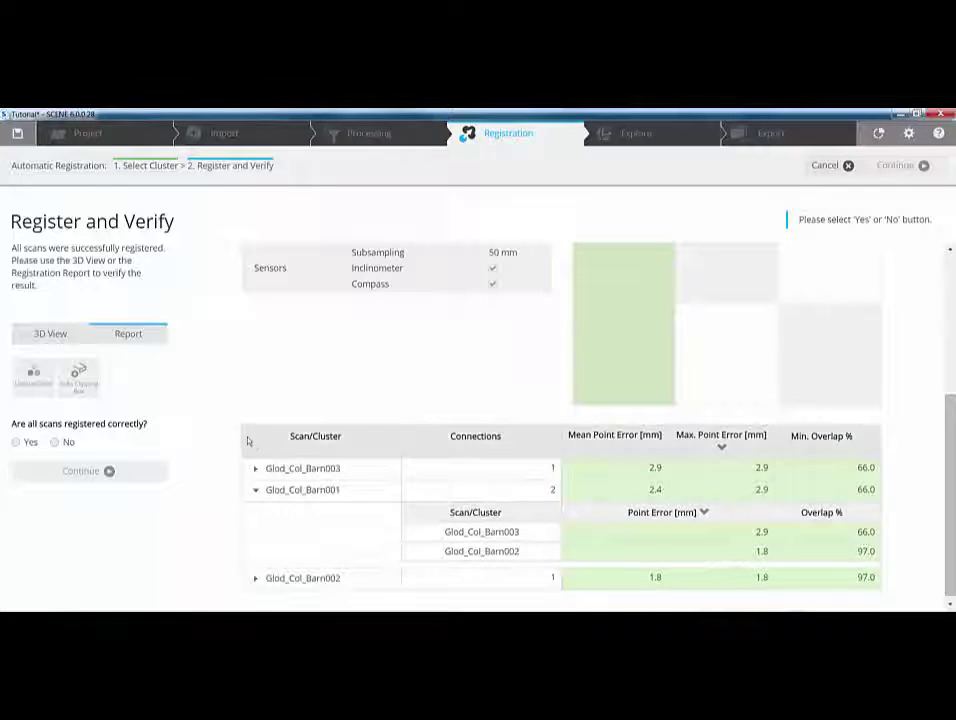
Step: Copy the report's scan table into cell A1 of a blank Excel sheet and widen its columns, returning to SCENE when done
left_click_drag(234, 432, 891, 596)
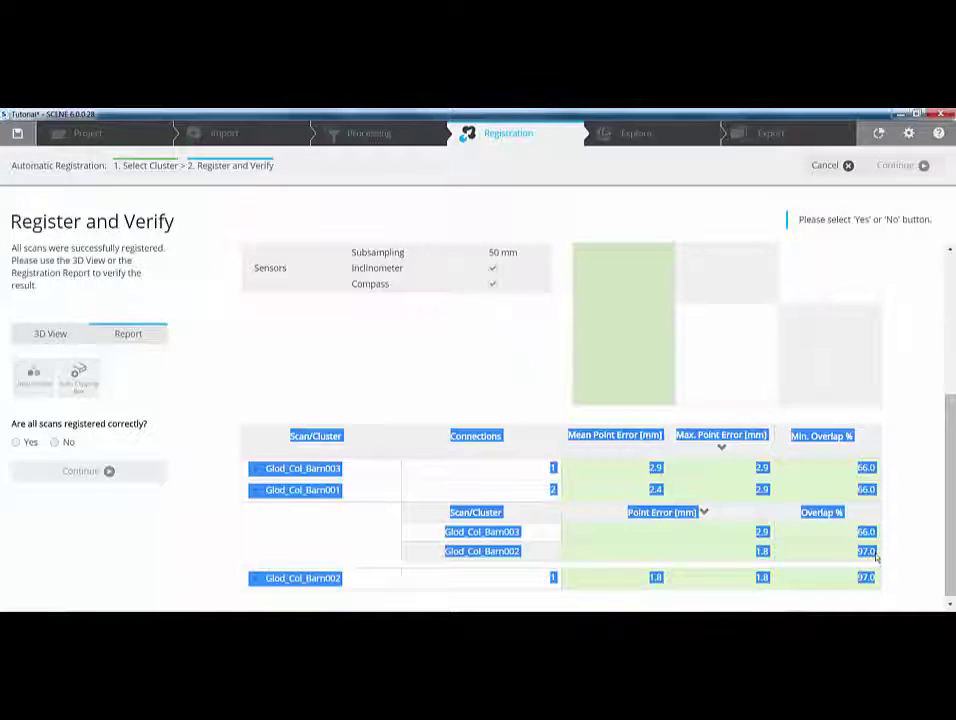
left_click(367, 620)
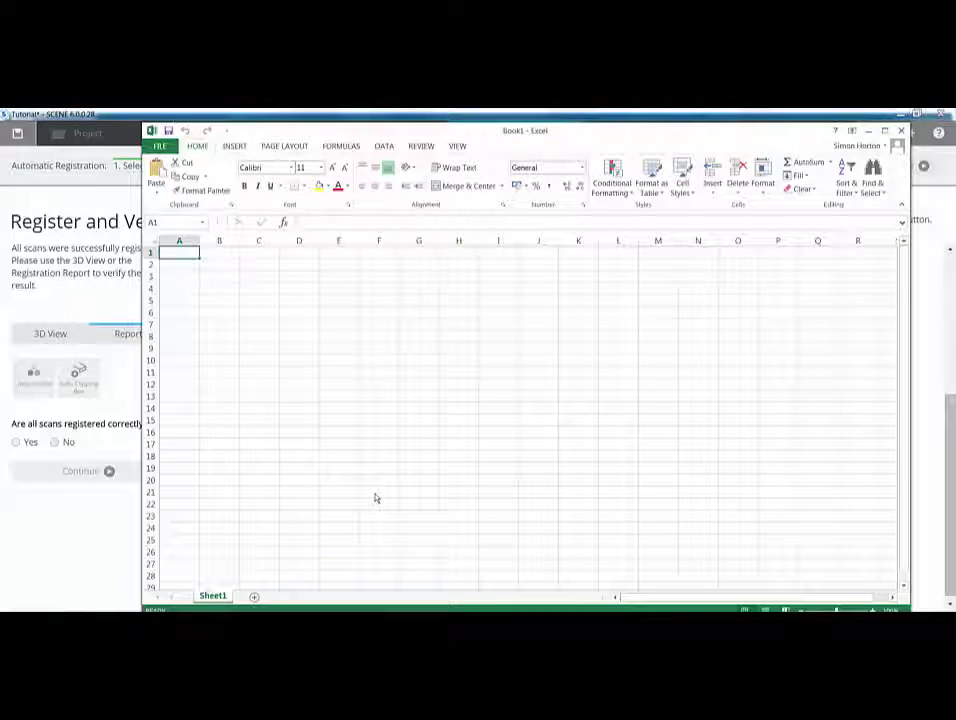
key("ctrl+v")
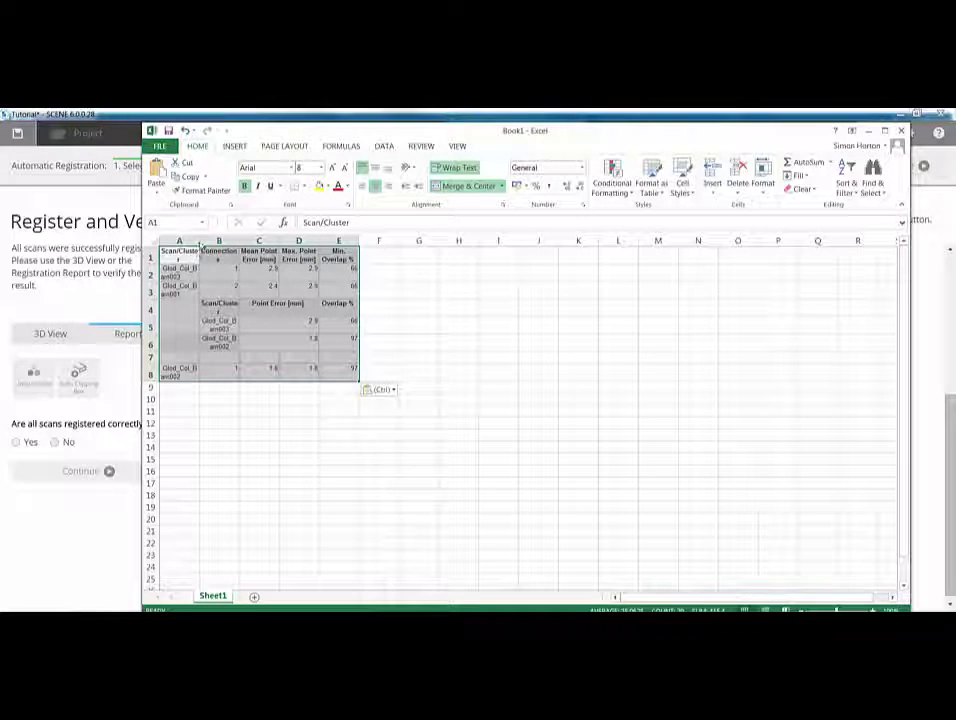
left_click_drag(199, 241, 366, 243)
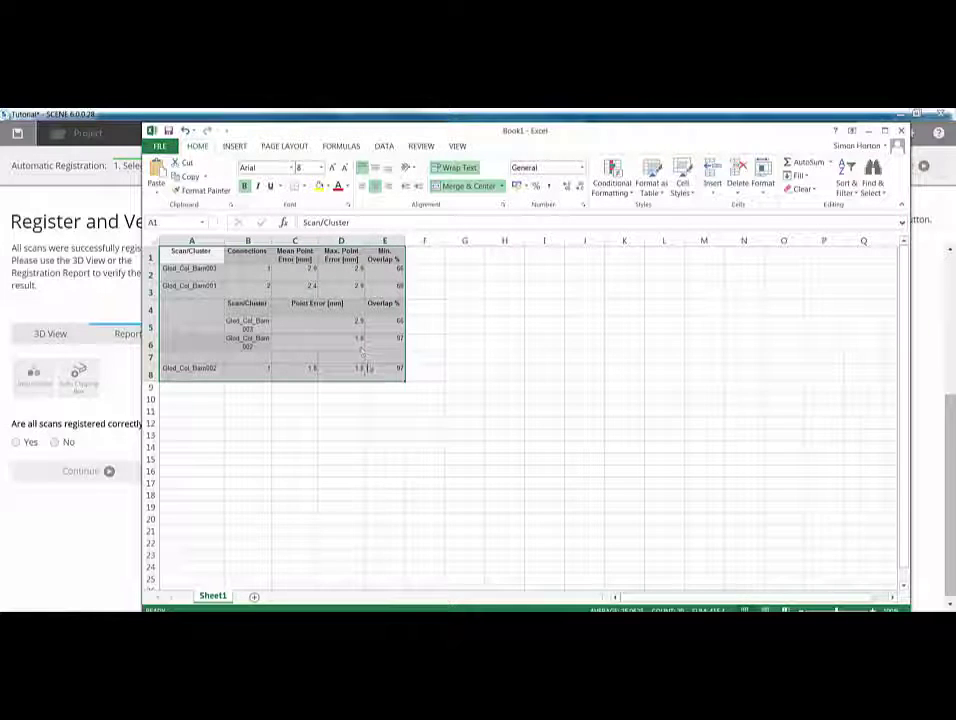
left_click(380, 410)
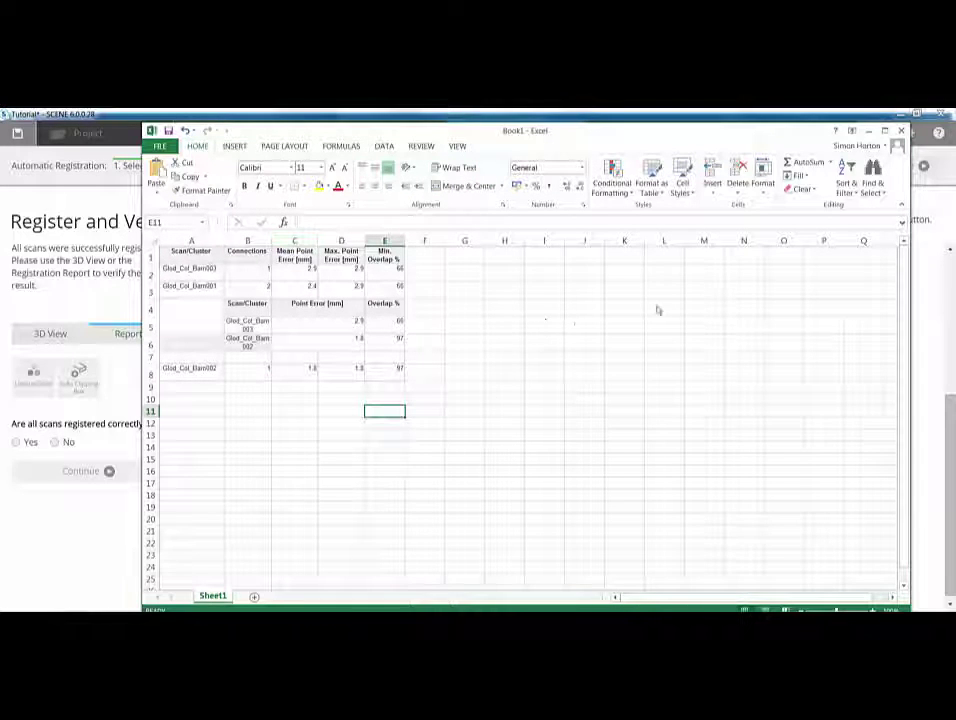
left_click(868, 130)
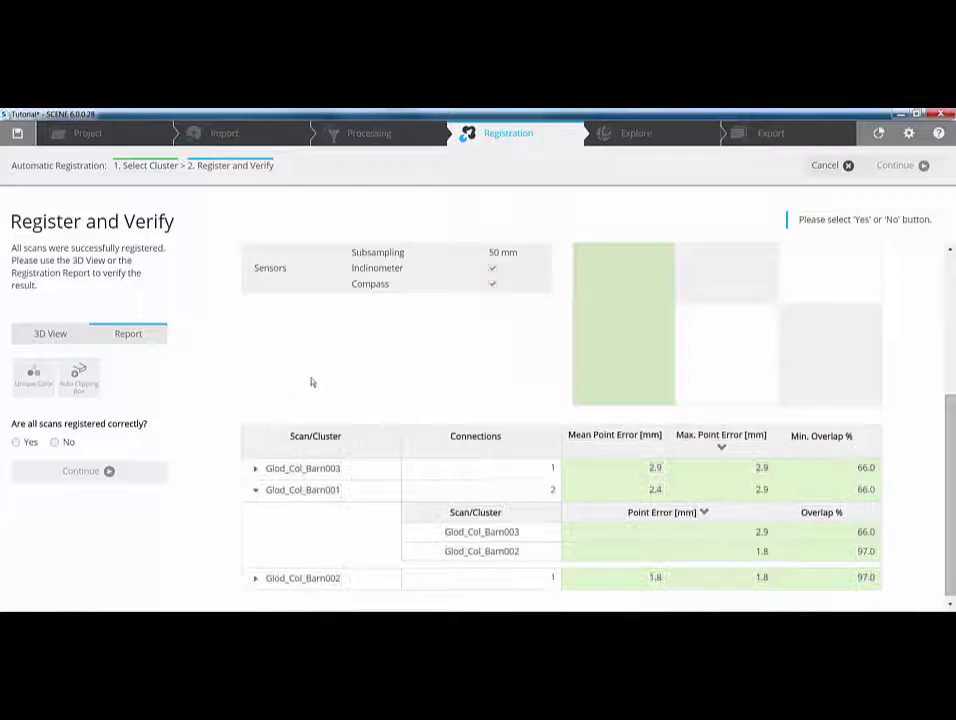
Step: Confirm that all scans are registered correctly and finish the automatic registration
left_click(16, 442)
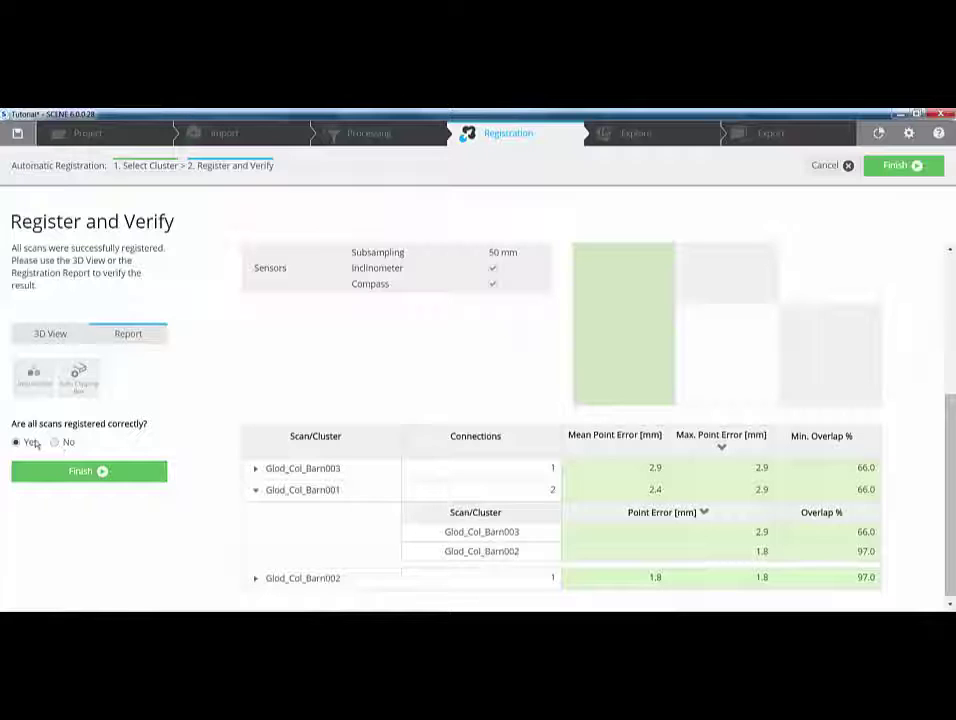
left_click(90, 471)
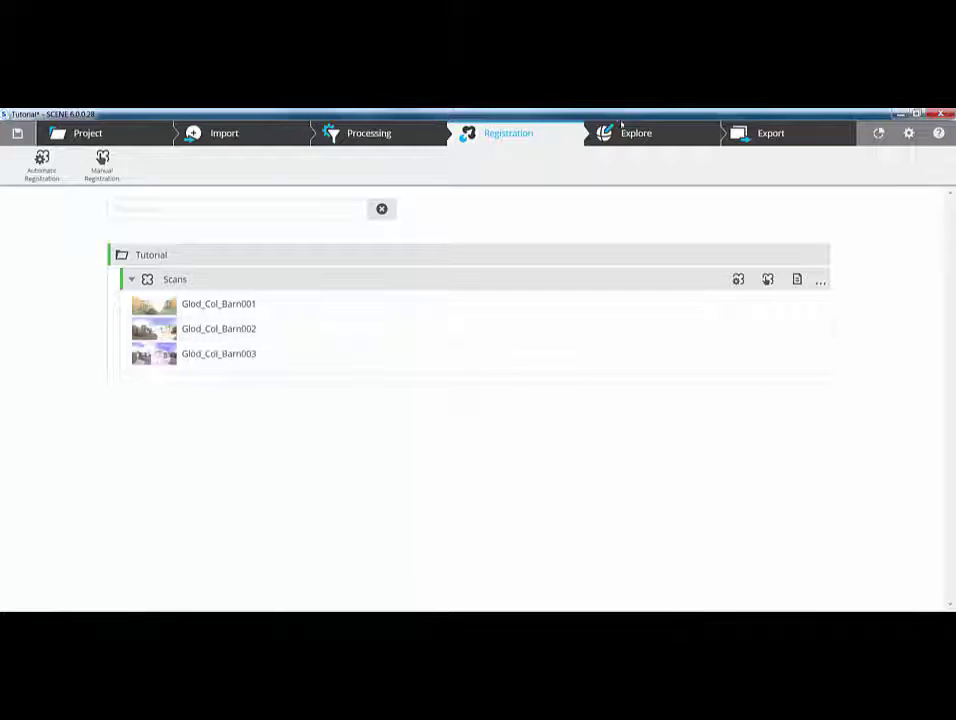
Step: Go to the Explore stage and look around the registered barn point cloud in 3D from a lower angle
left_click(622, 136)
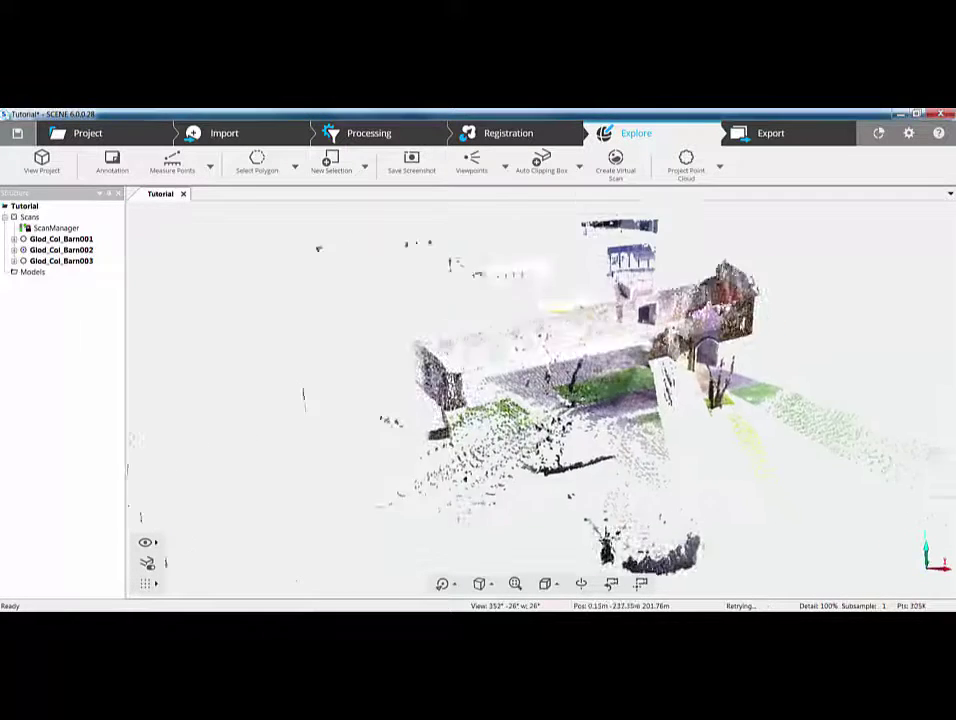
left_click_drag(768, 342, 644, 389)
left_click_drag(716, 455, 842, 454)
left_click_drag(742, 454, 764, 456)
scroll(779, 478, "up", 4)
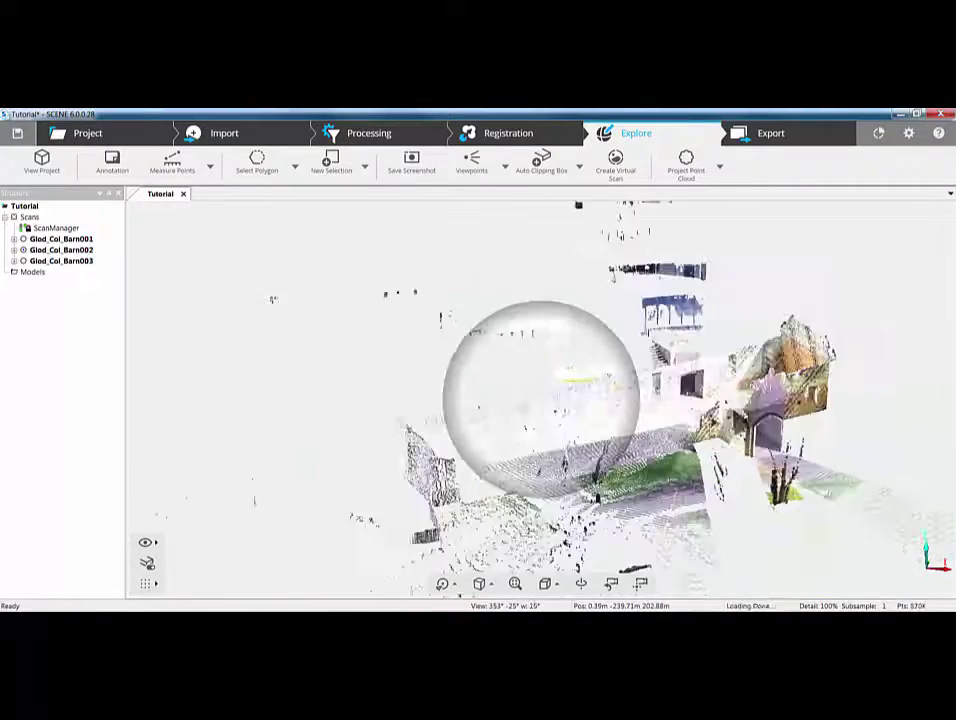
left_click_drag(628, 455, 694, 403)
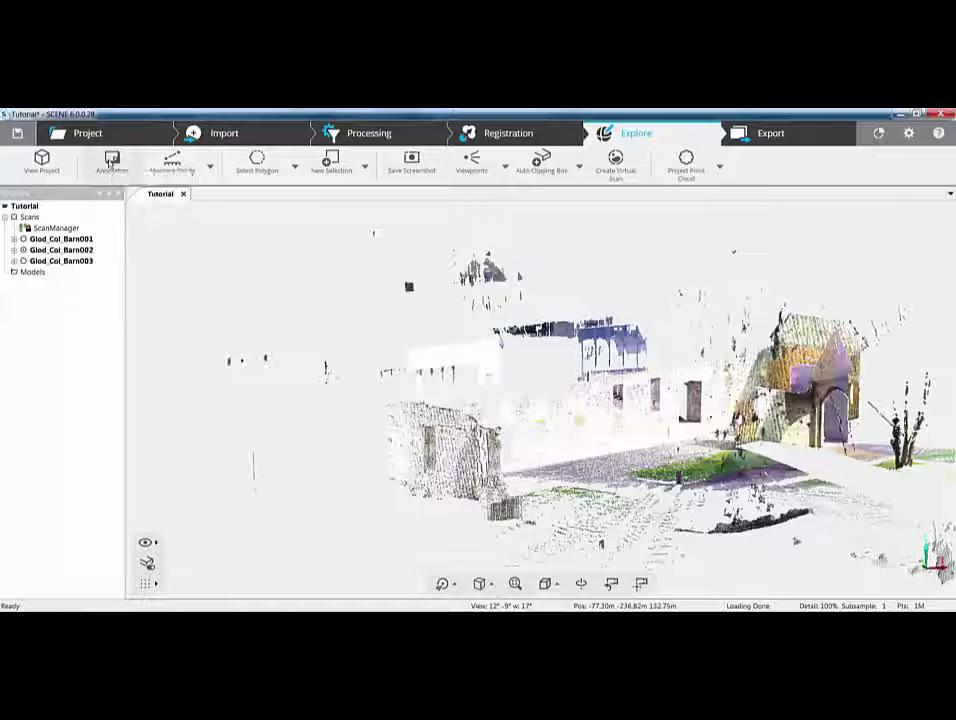
Step: Review the point and object measuring options and the available polygon and brush selection tools
left_click(210, 167)
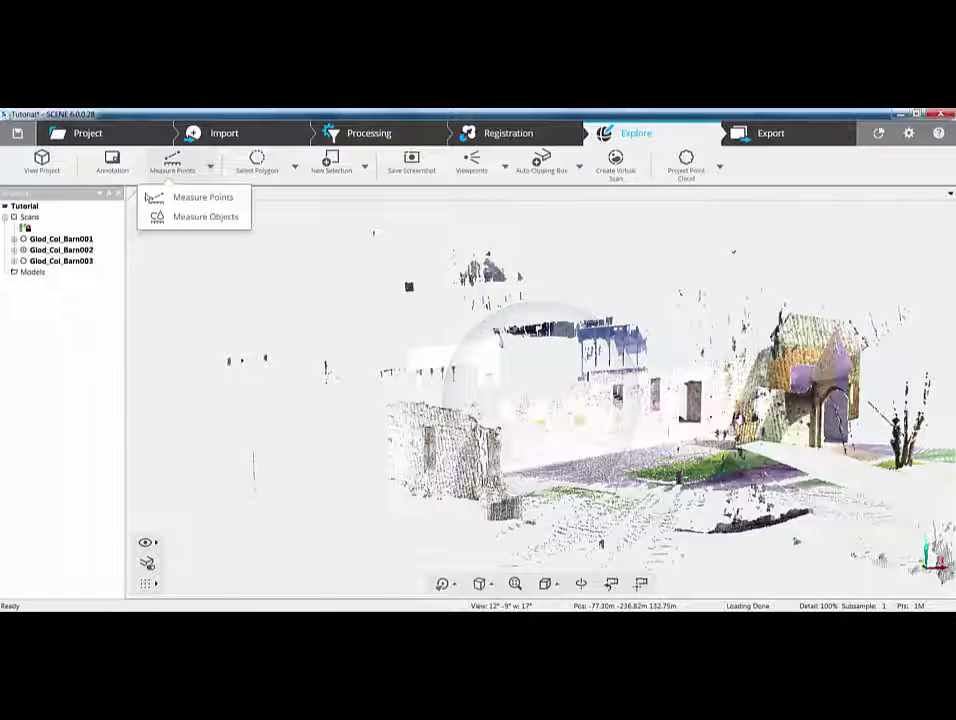
left_click(268, 172)
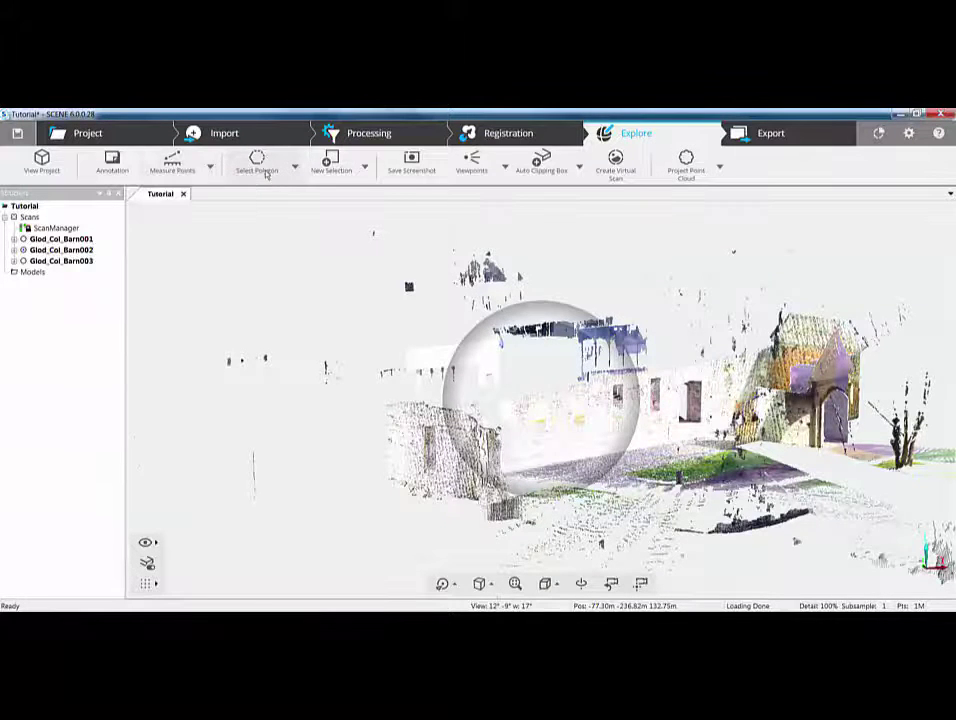
left_click(295, 169)
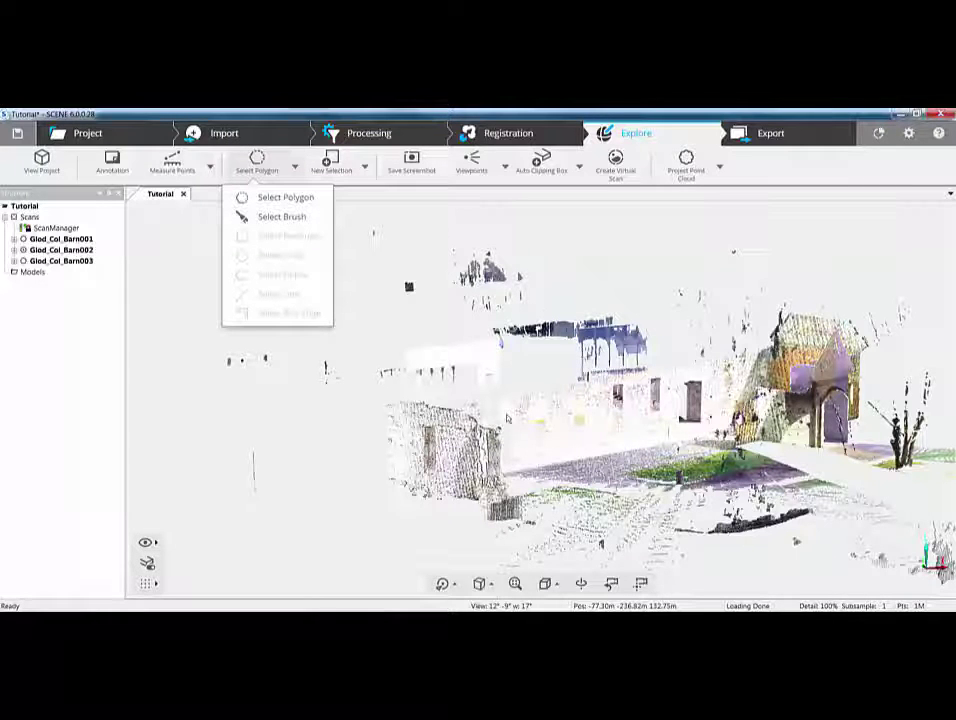
left_click(294, 168)
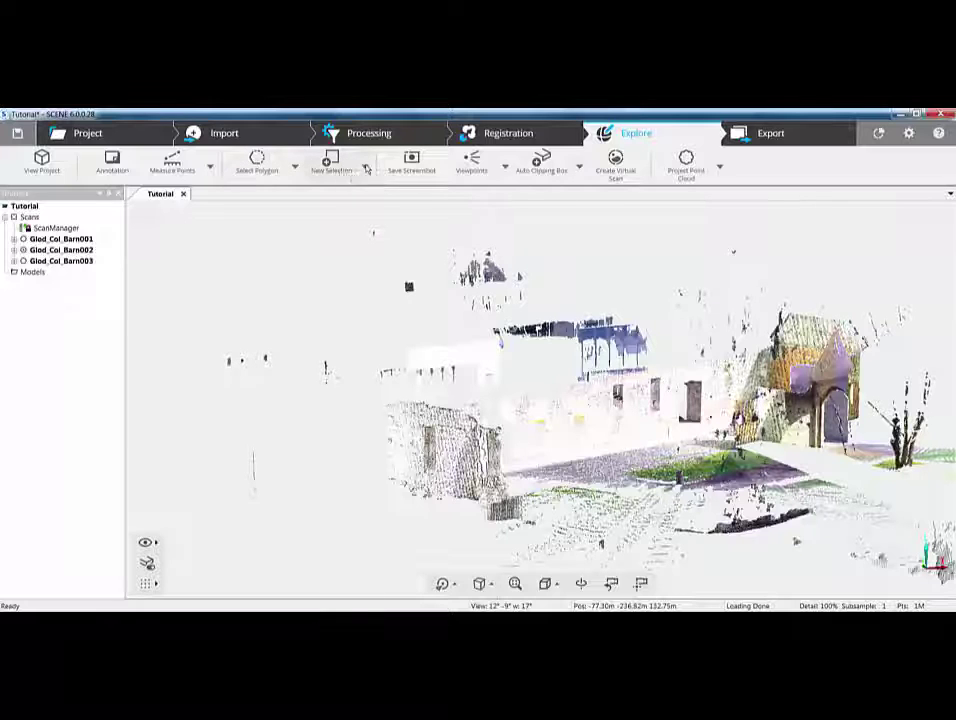
Step: Review the available selection modes, viewpoint options and clipping box types for the barn point cloud
left_click(367, 168)
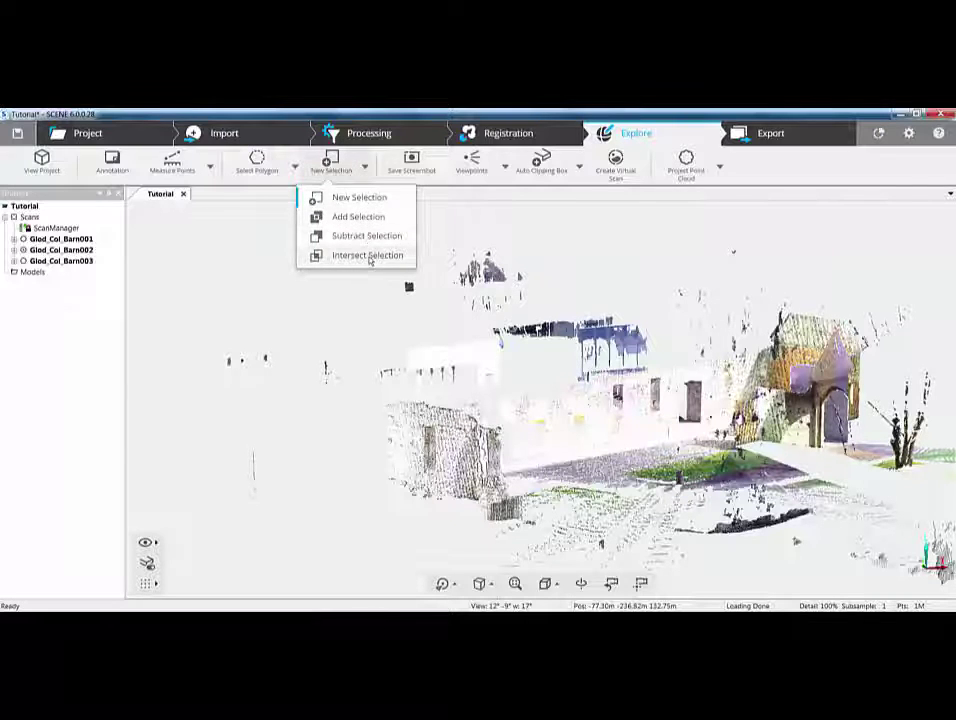
left_click(365, 171)
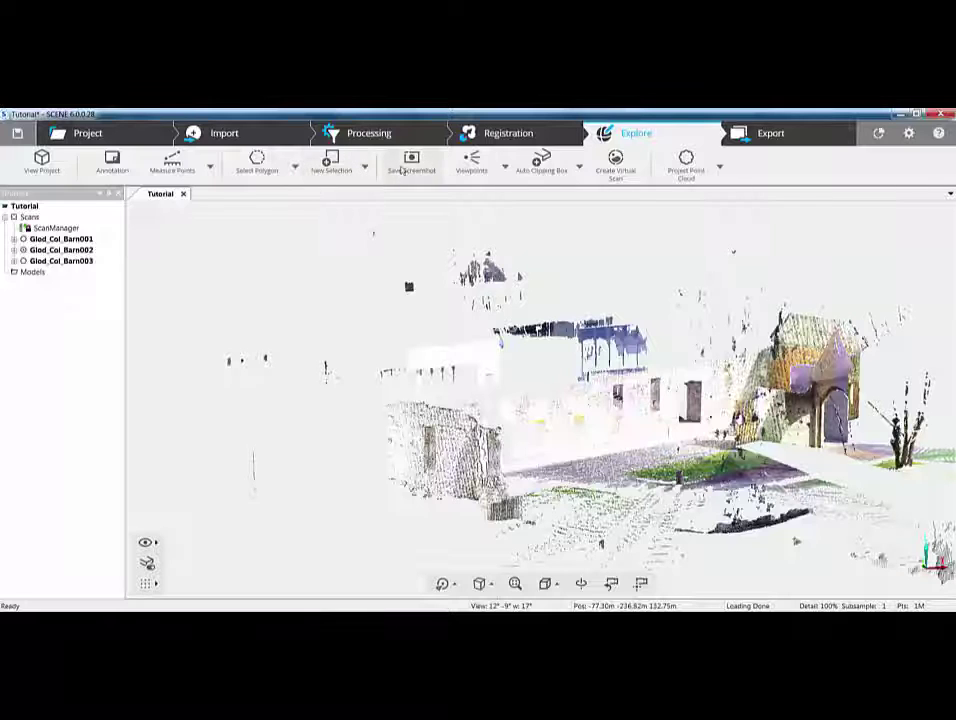
left_click(506, 168)
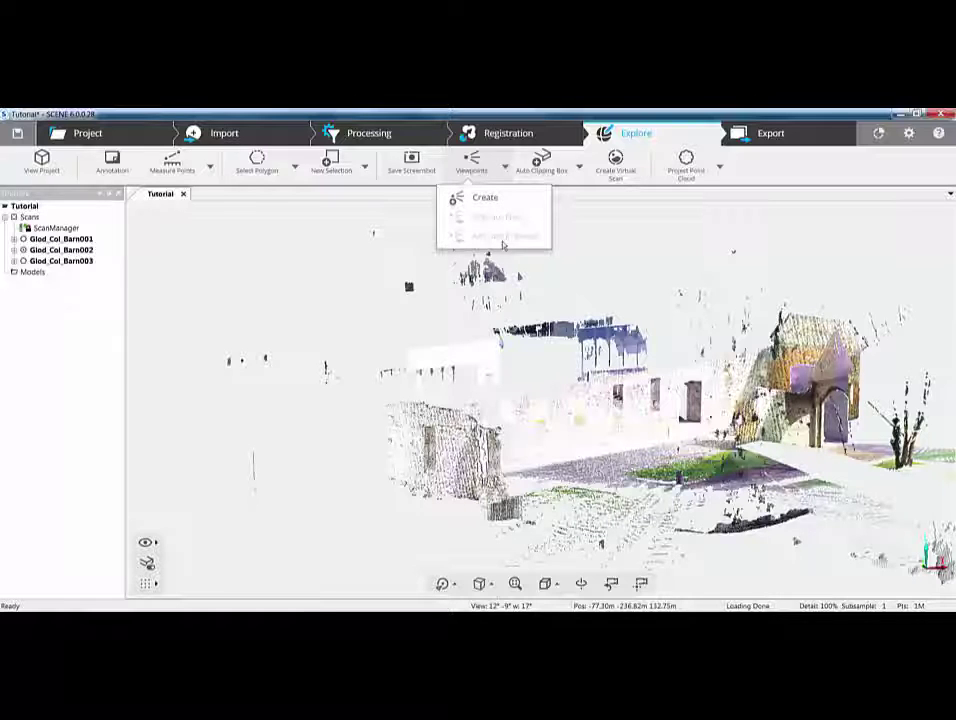
left_click(577, 169)
left_click(577, 169)
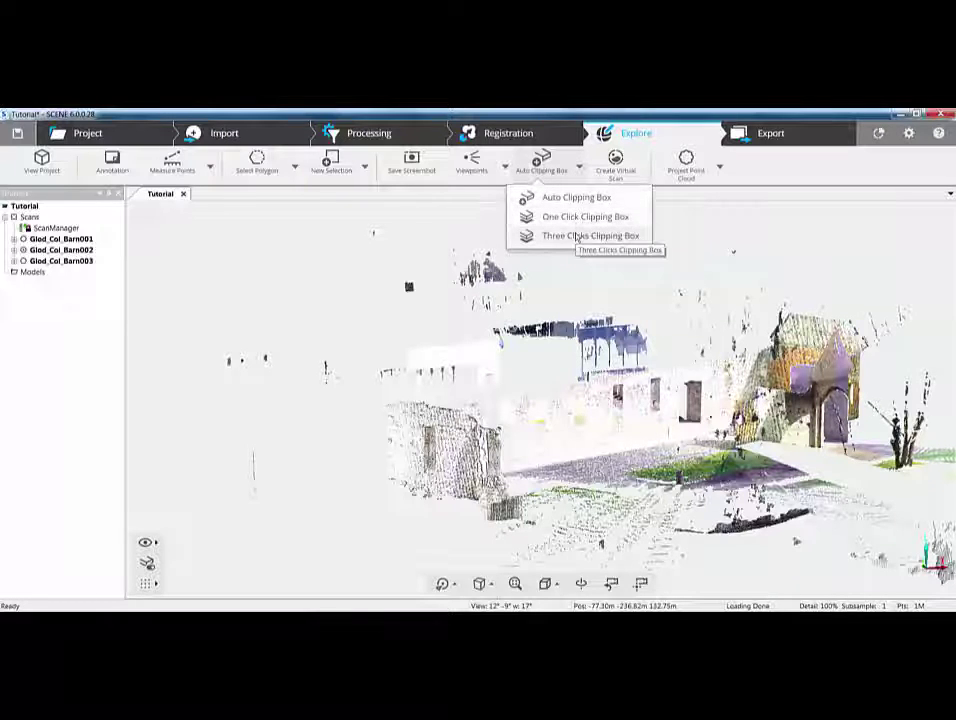
left_click(579, 169)
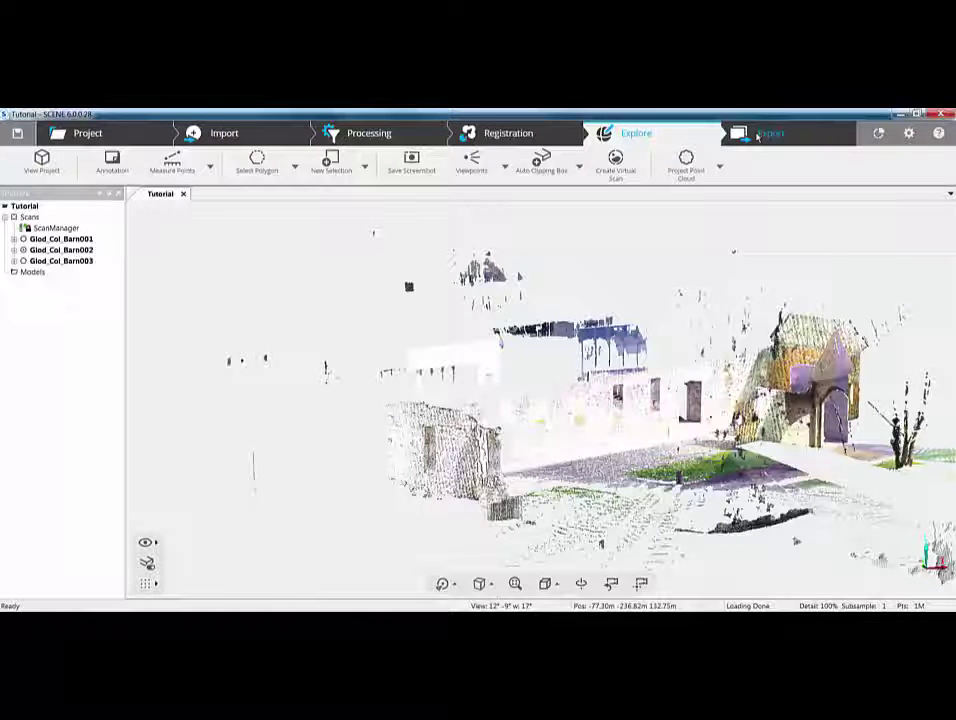
Step: Go to the Export stage and review the project export formats, closing the export settings without exporting
left_click(758, 139)
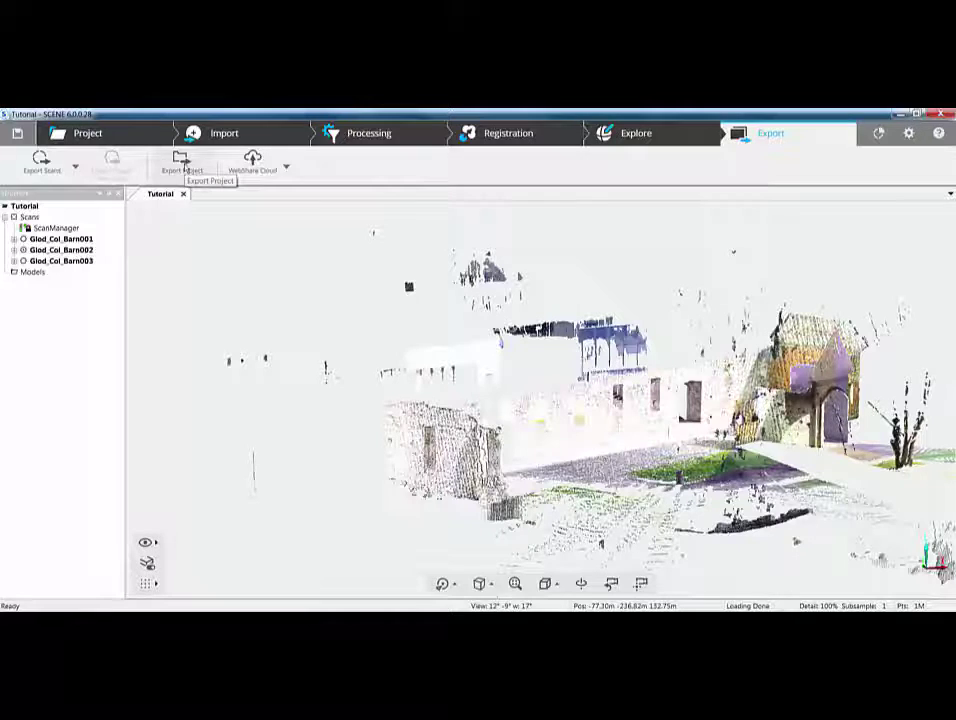
left_click(182, 163)
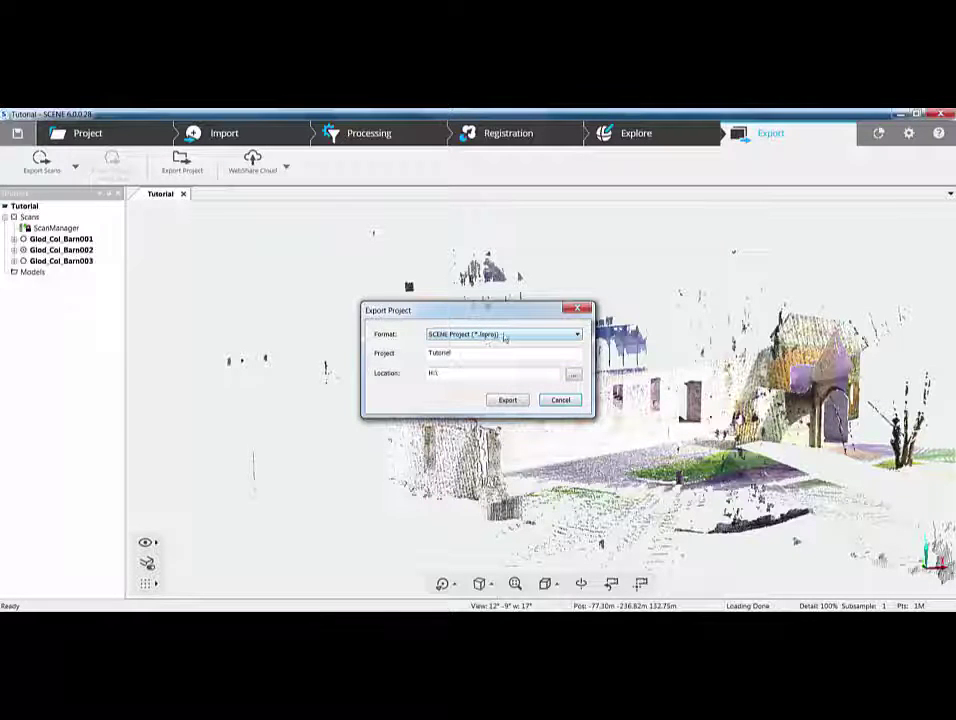
left_click(504, 335)
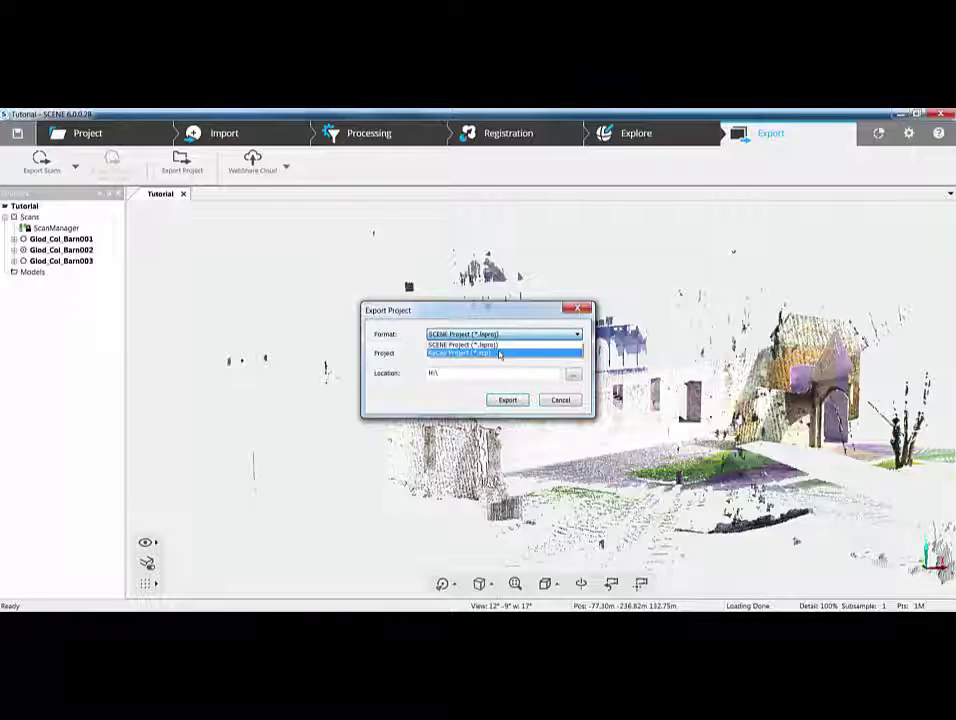
left_click(558, 400)
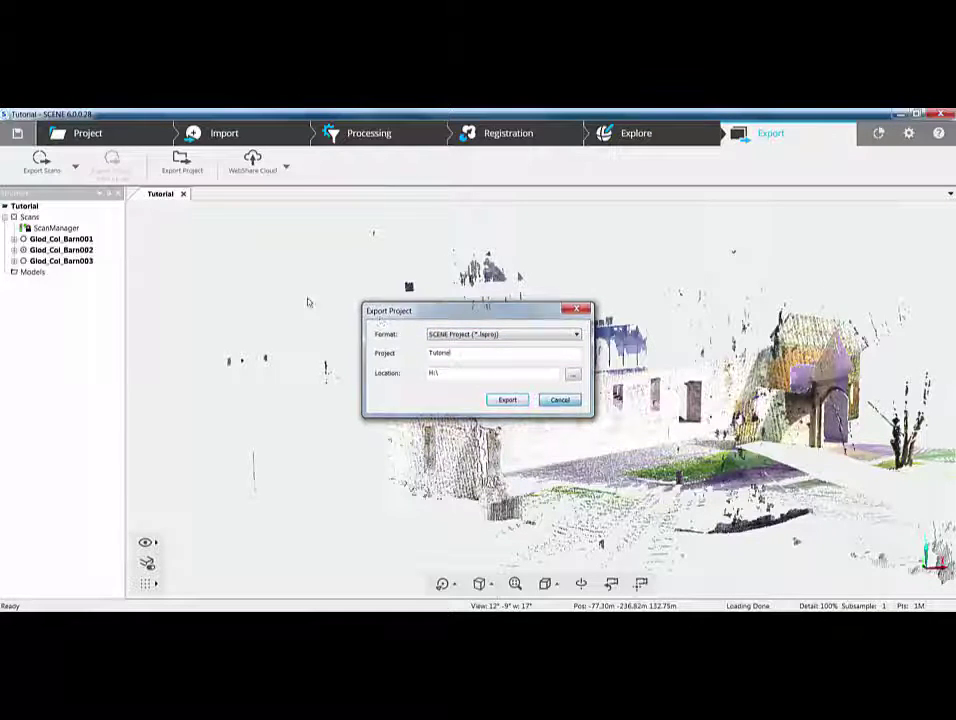
left_click(558, 400)
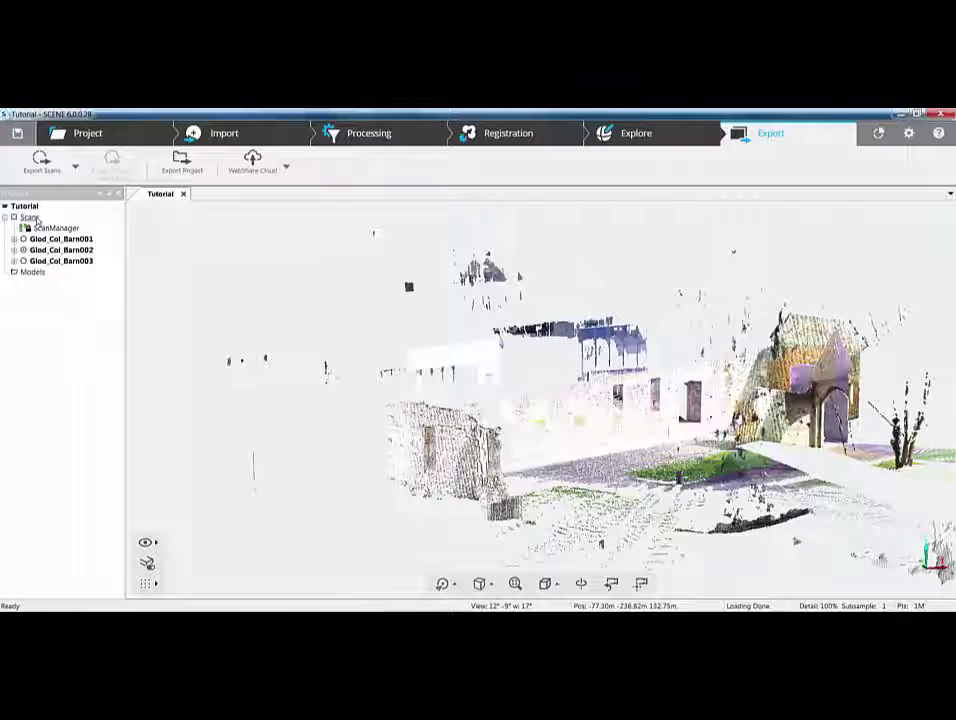
Step: Review the ordered scan export formats and the E57 options, leaving without exporting
left_click(75, 167)
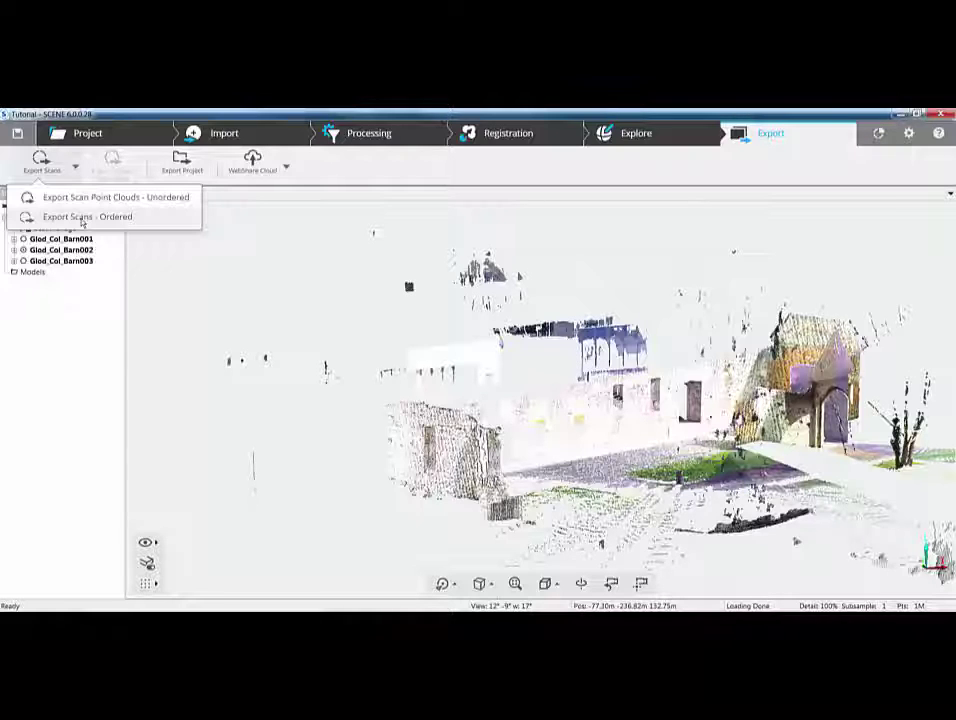
left_click(82, 220)
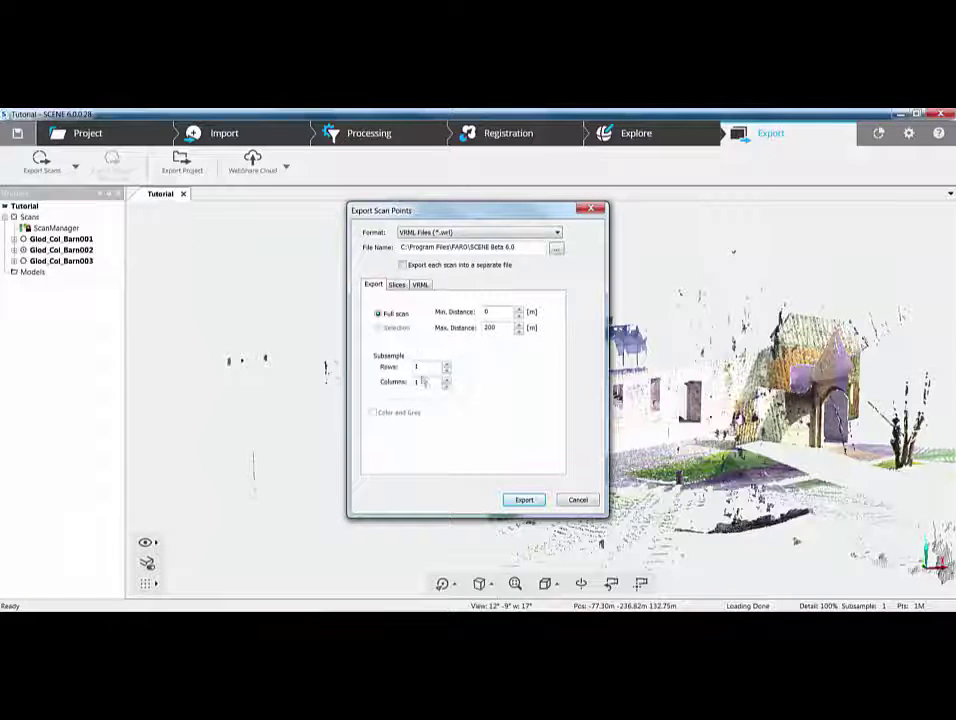
left_click(480, 232)
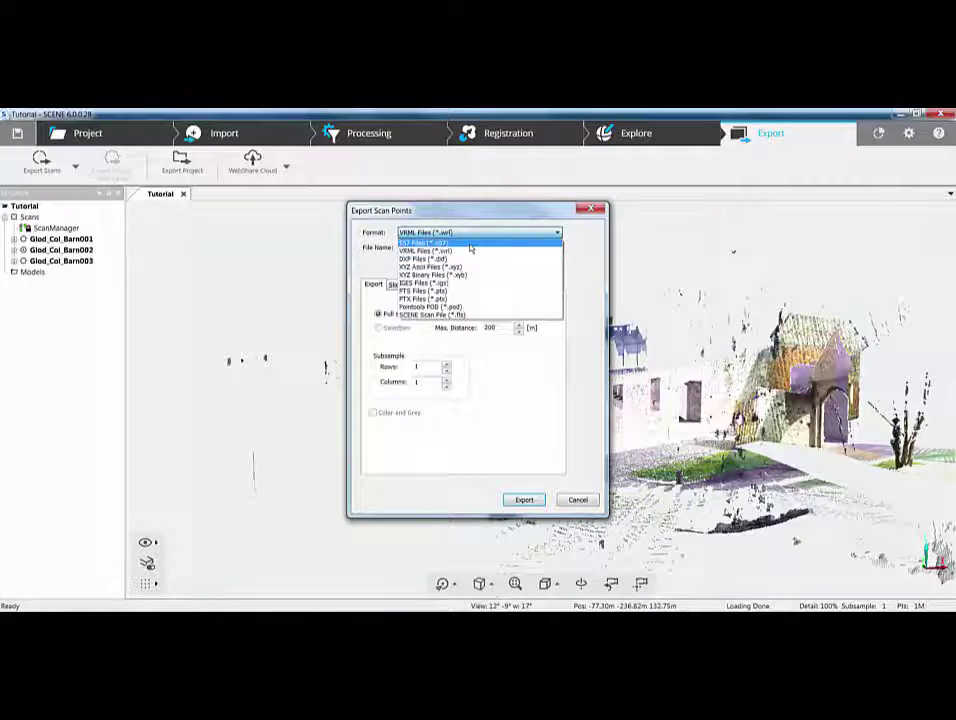
left_click(430, 311)
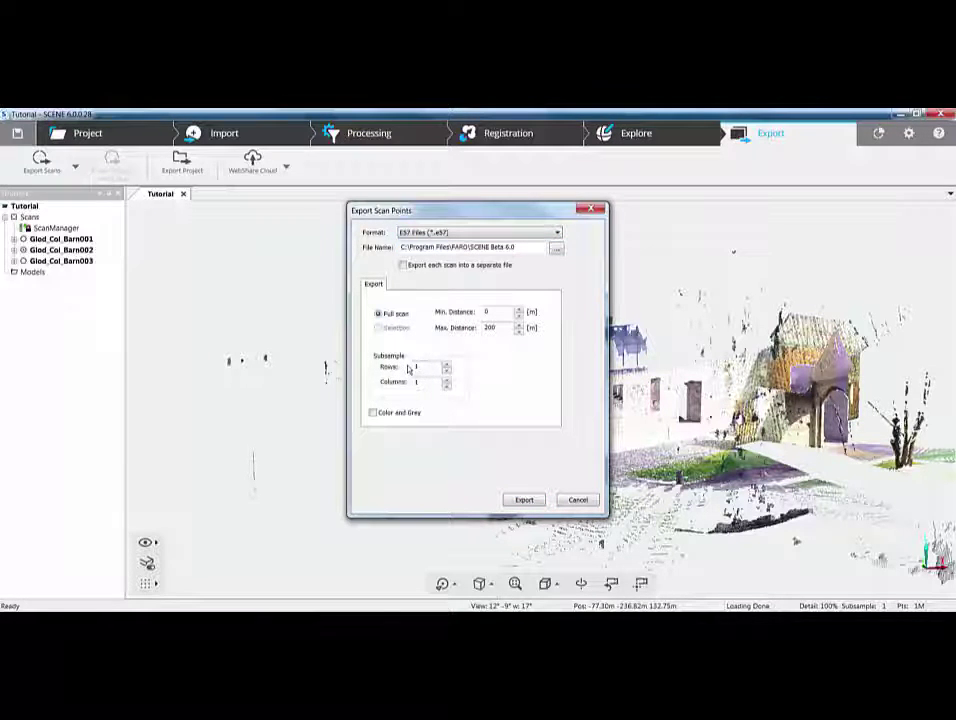
left_click(576, 499)
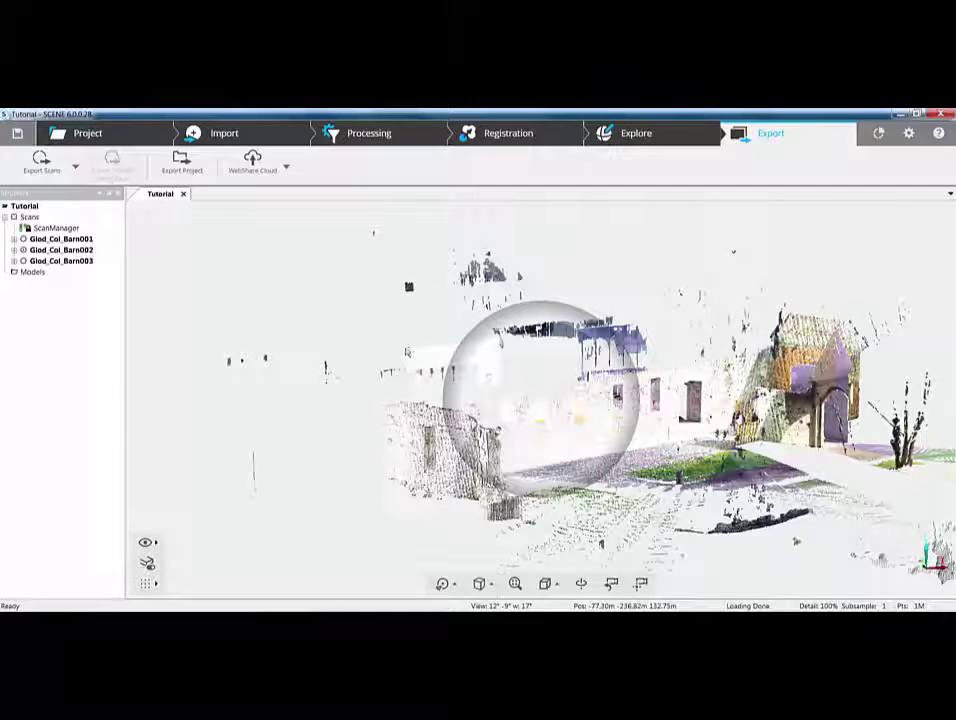
Step: Review the unordered scan point cloud export with E57 format and separate files per scan turned off, leaving without exporting
left_click(76, 168)
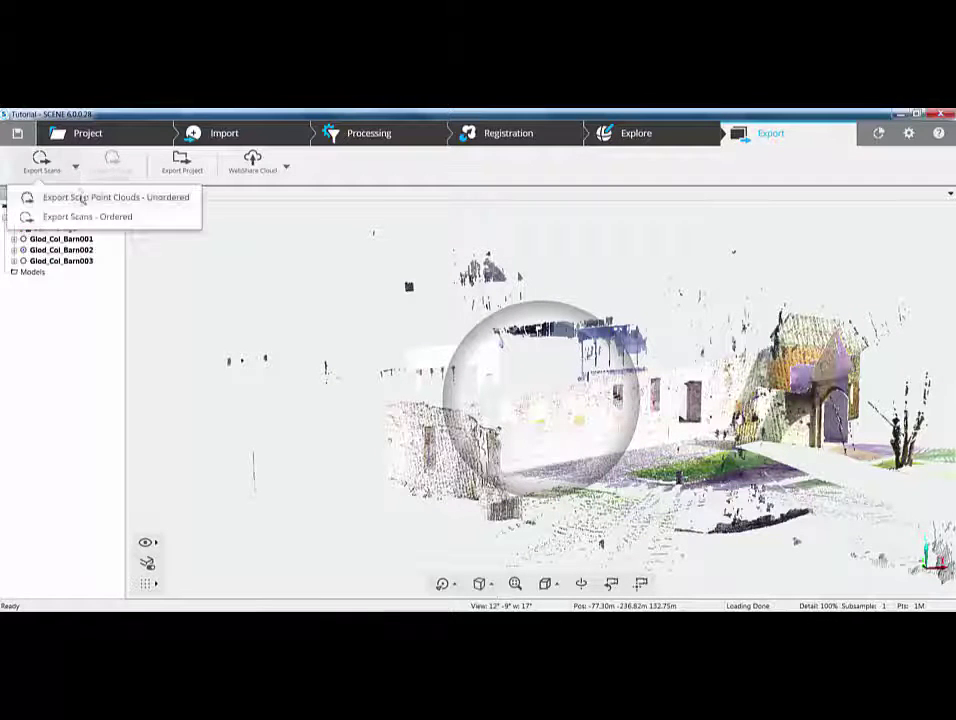
left_click(80, 197)
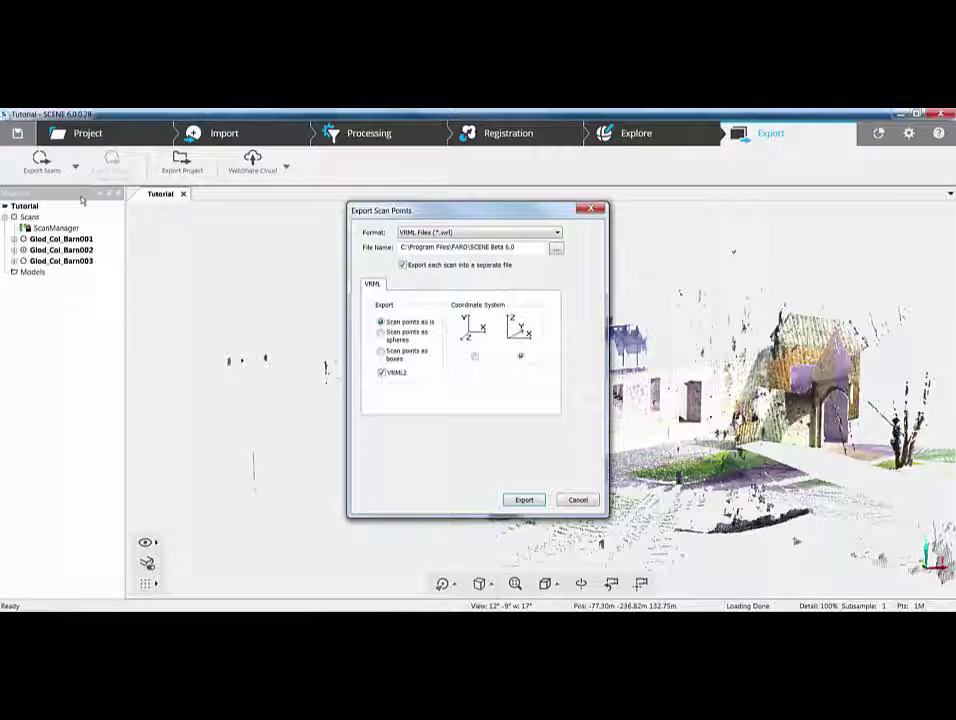
left_click(444, 232)
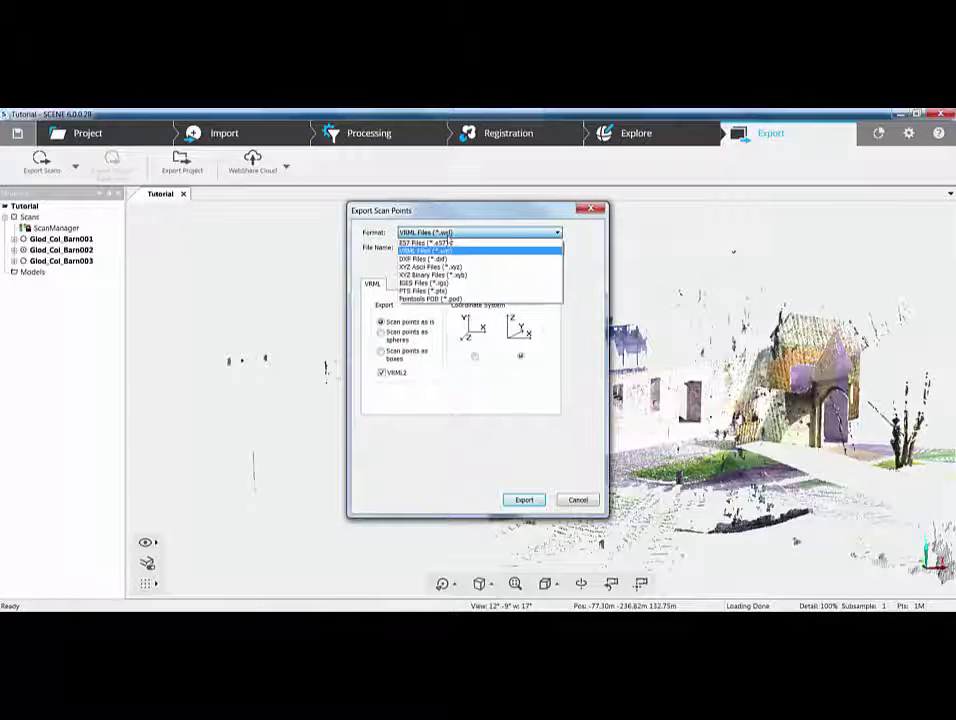
left_click(446, 243)
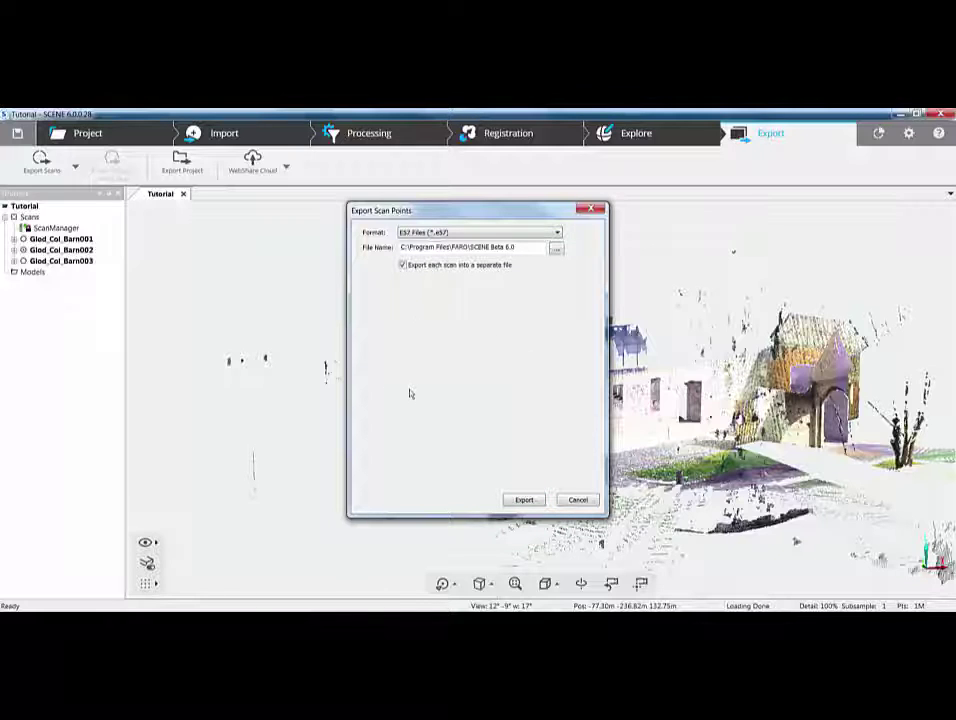
left_click(404, 265)
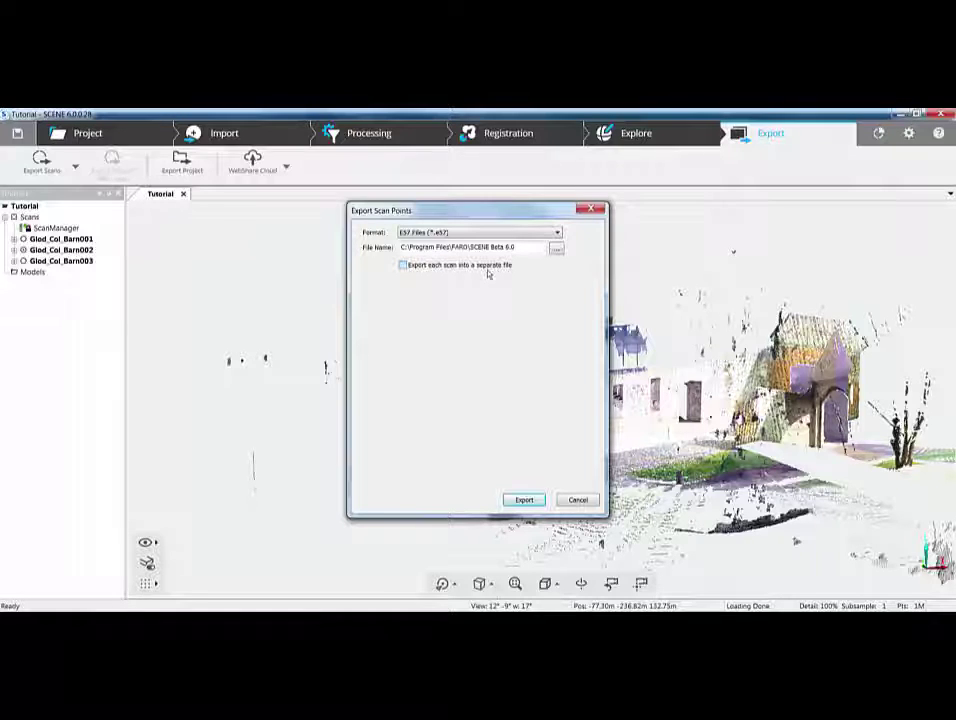
left_click(579, 501)
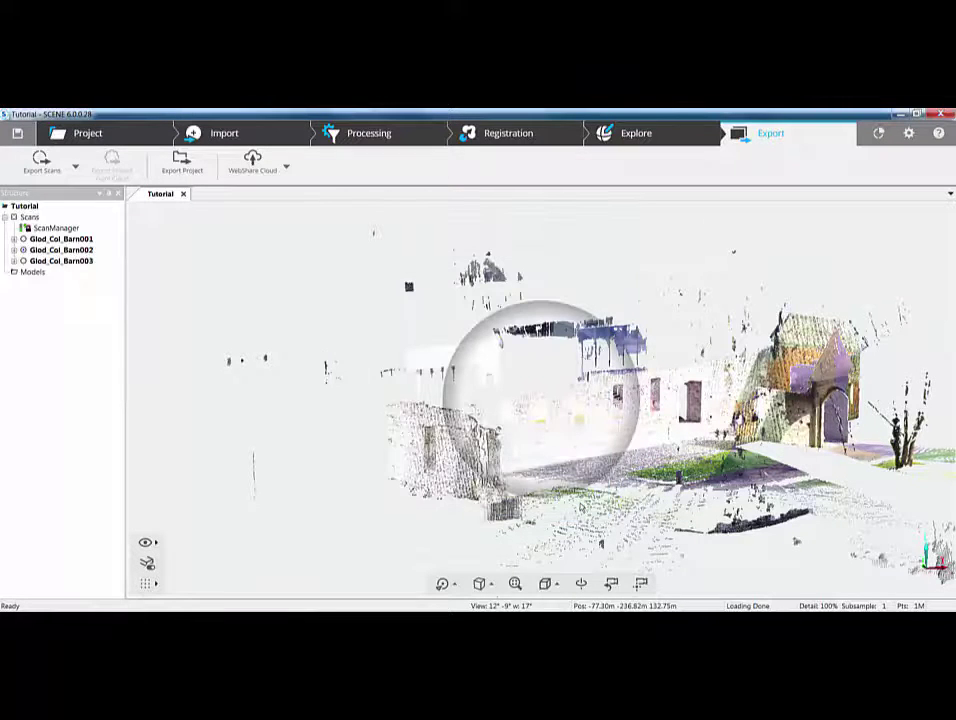
Step: Return to the Explore stage and select the stray point cluster floating above the wall with a four-corner polygon
left_click(644, 134)
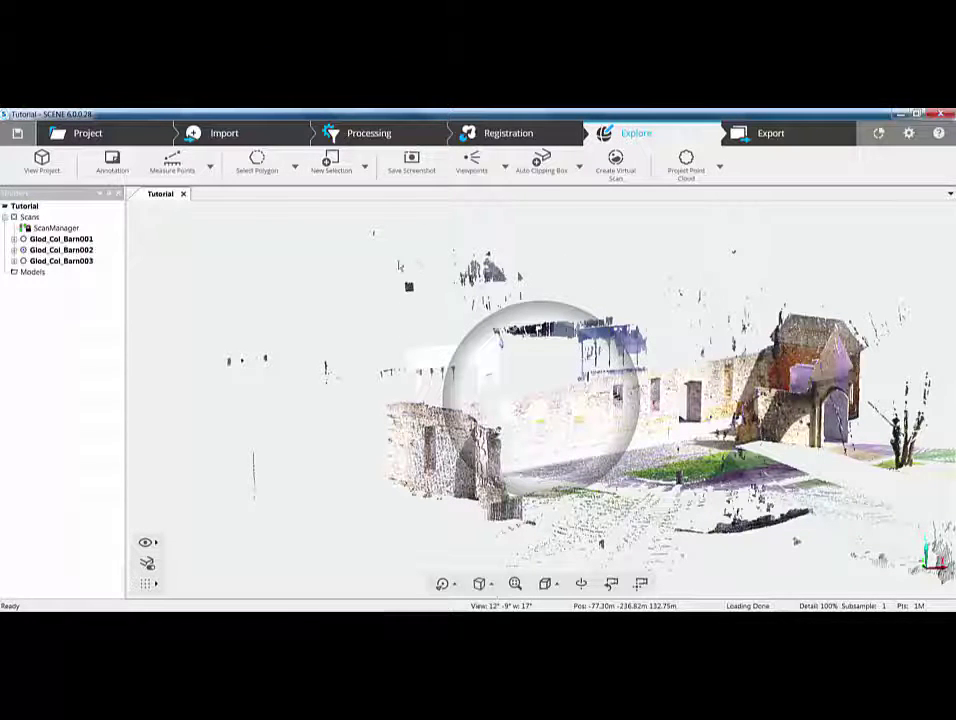
left_click(295, 166)
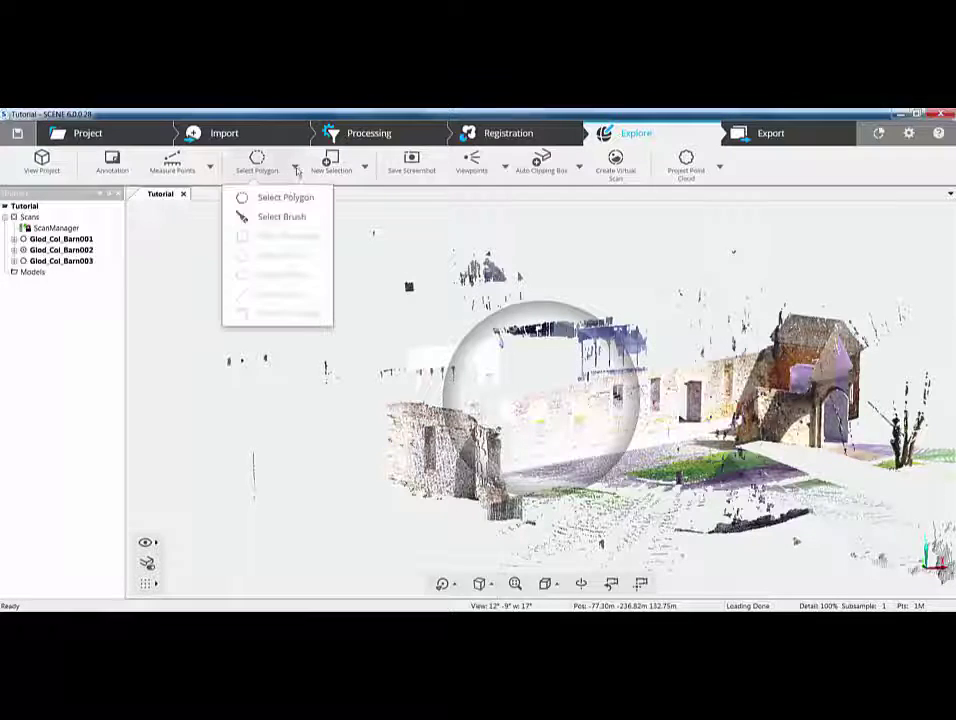
left_click(288, 198)
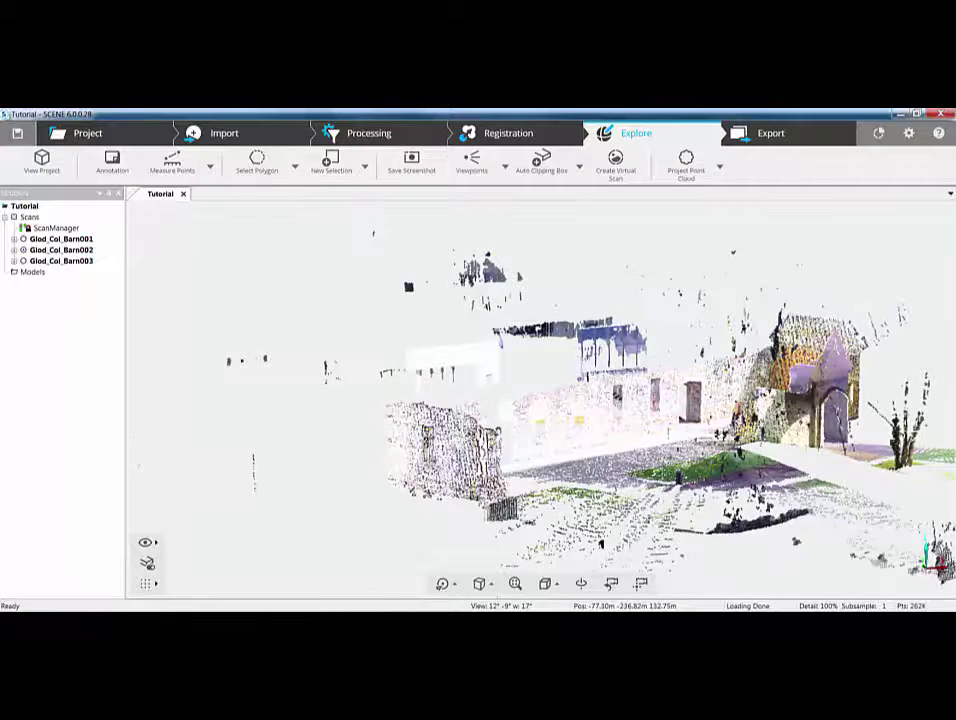
left_click(437, 243)
left_click(442, 312)
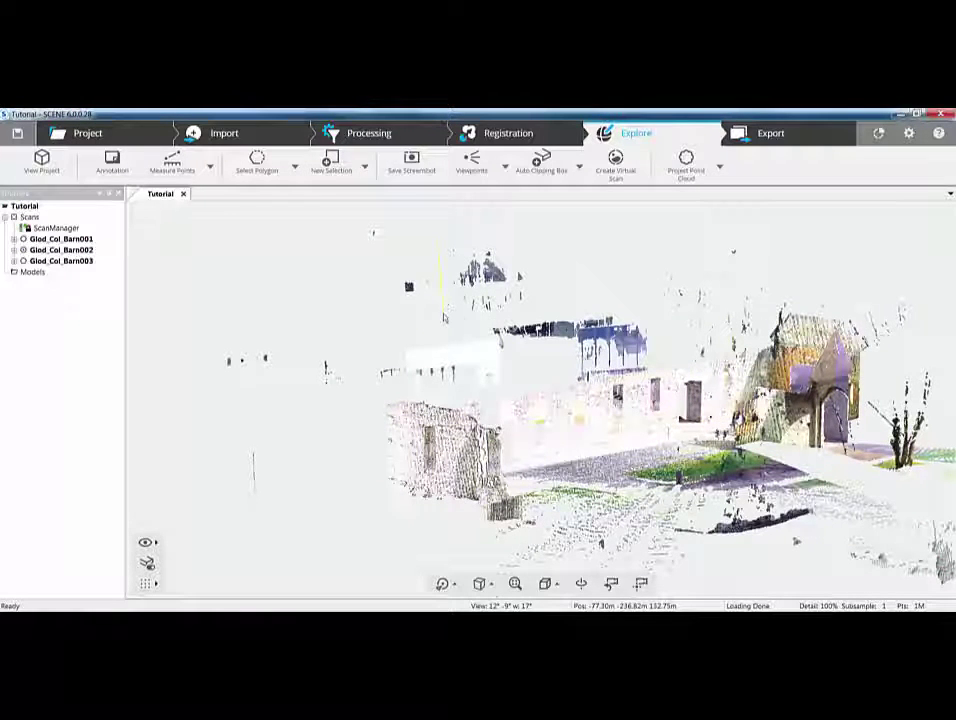
left_click(541, 313)
double_click(539, 232)
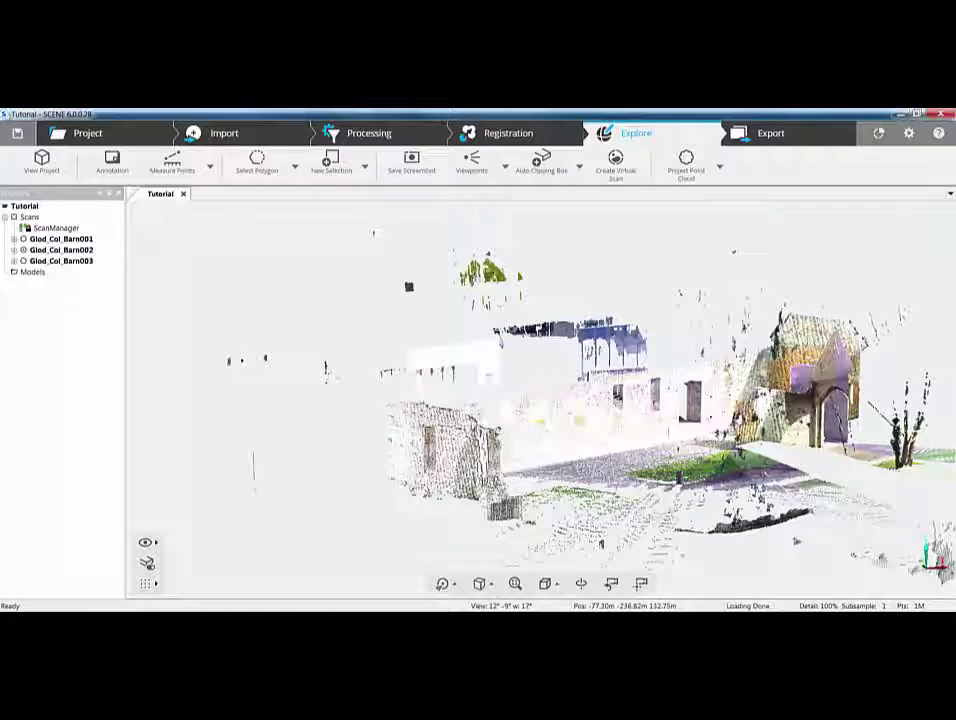
Step: Invert the point selection to cover the rest of the cloud, and invert it back to the stray cluster
right_click(497, 277)
mouse_move(517, 281)
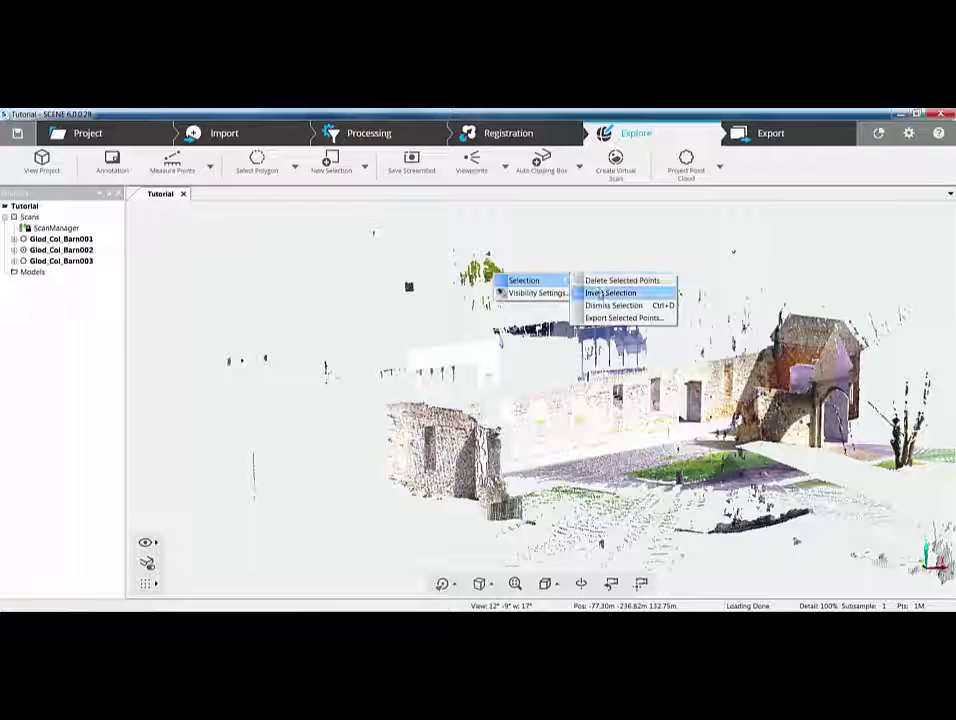
left_click(601, 293)
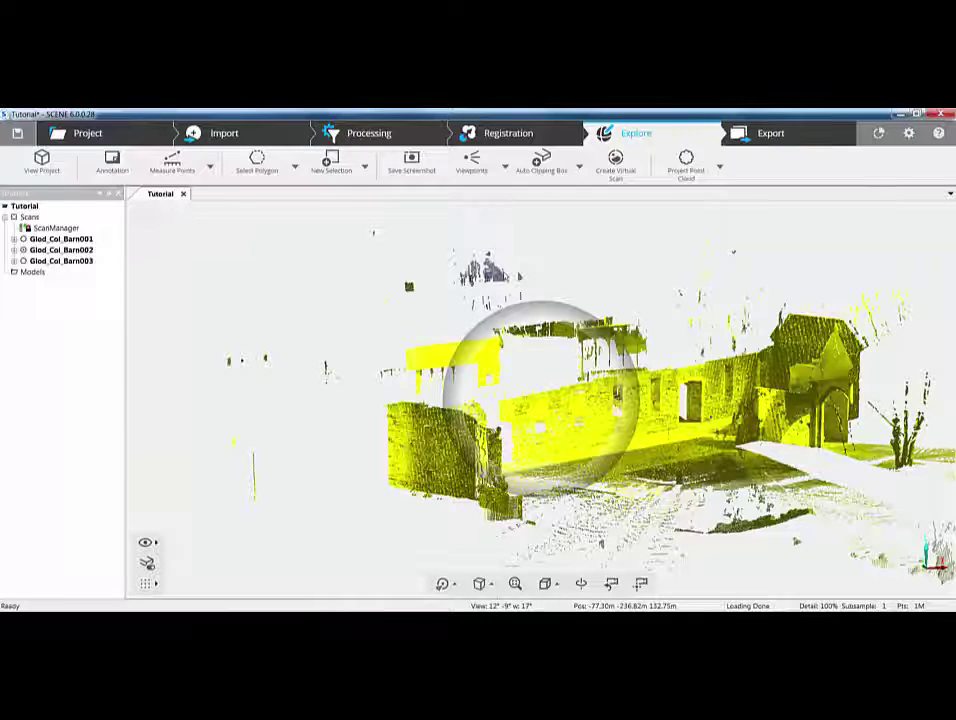
right_click(658, 385)
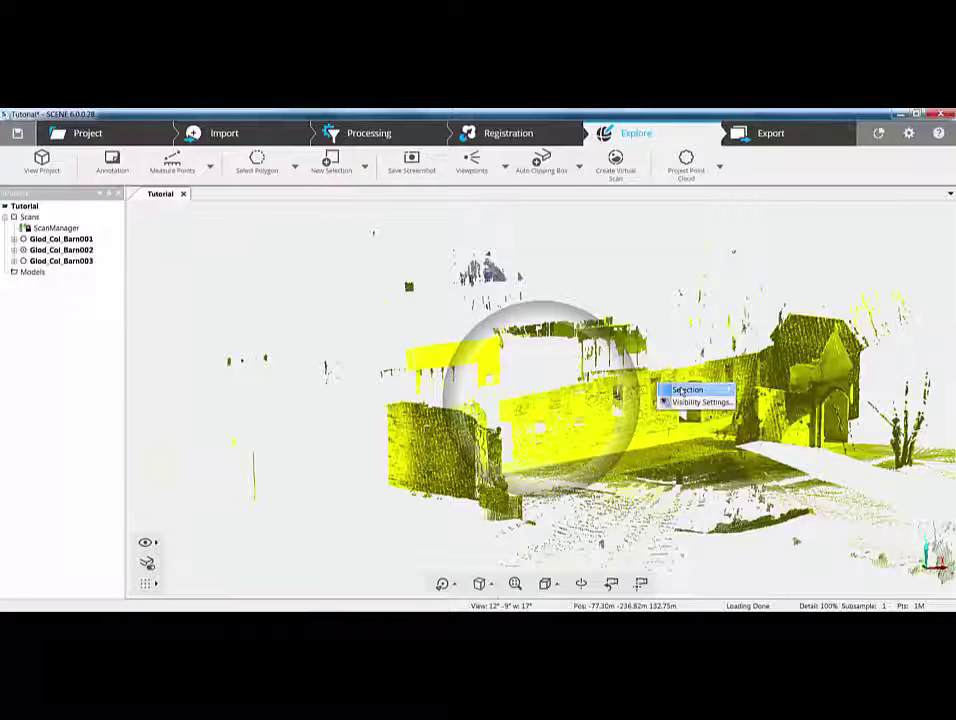
mouse_move(700, 390)
left_click(772, 401)
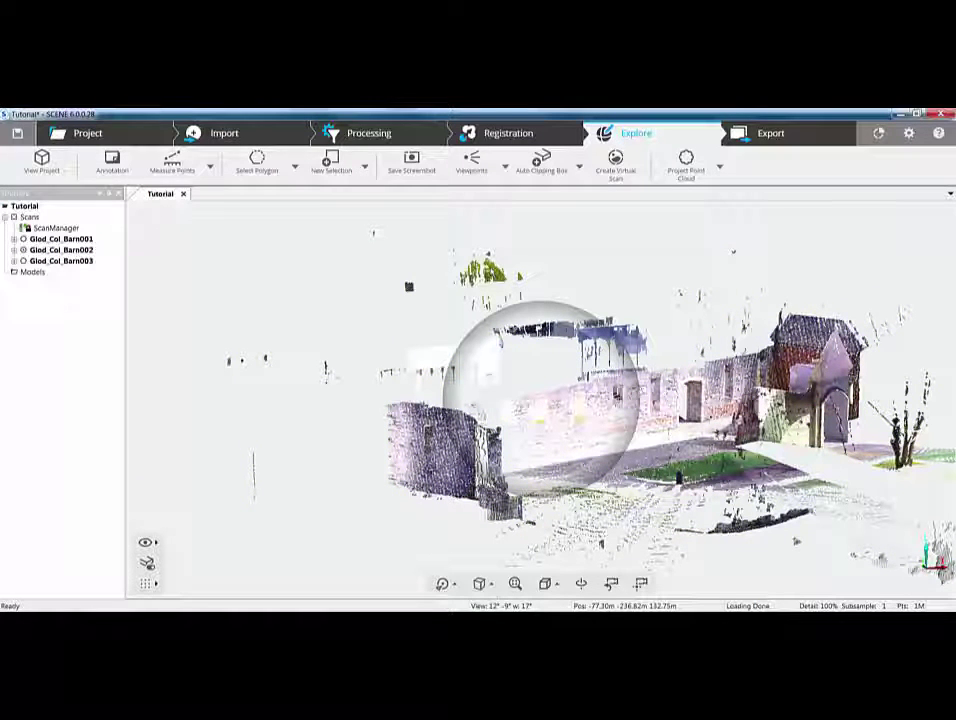
Step: Delete the selected stray points and save the project with the comment "deleted points"
right_click(491, 269)
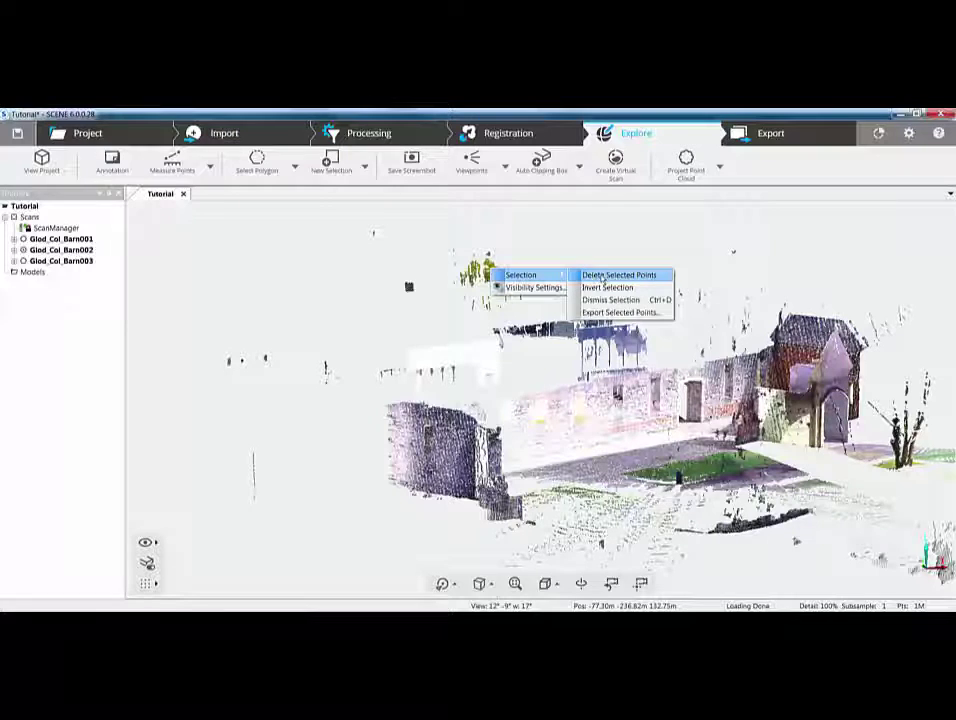
left_click(601, 275)
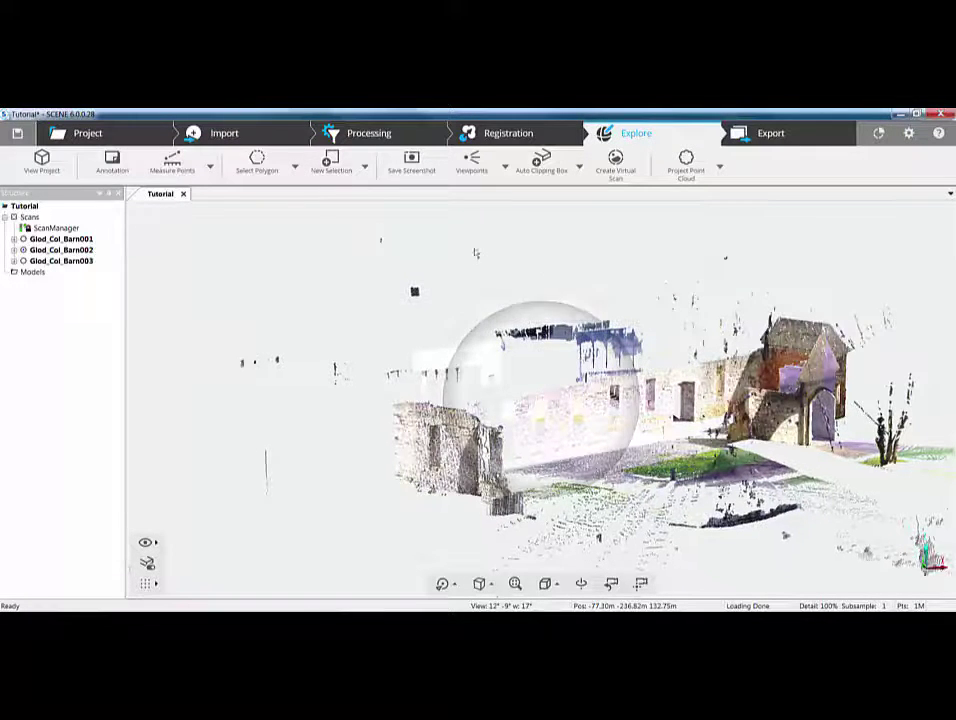
left_click(17, 133)
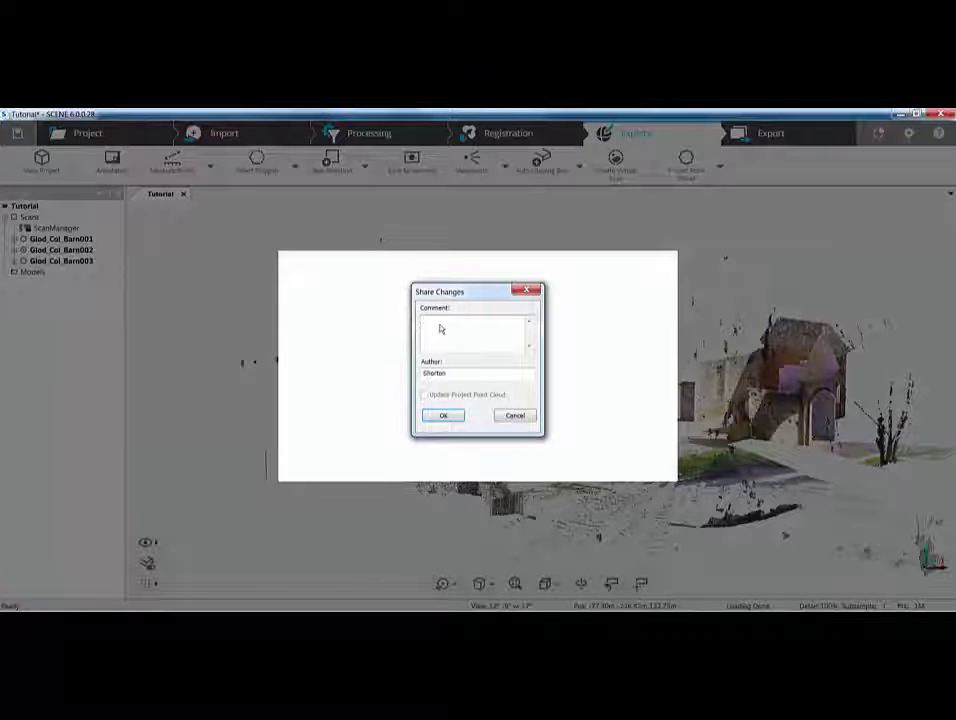
type("deleted poin")
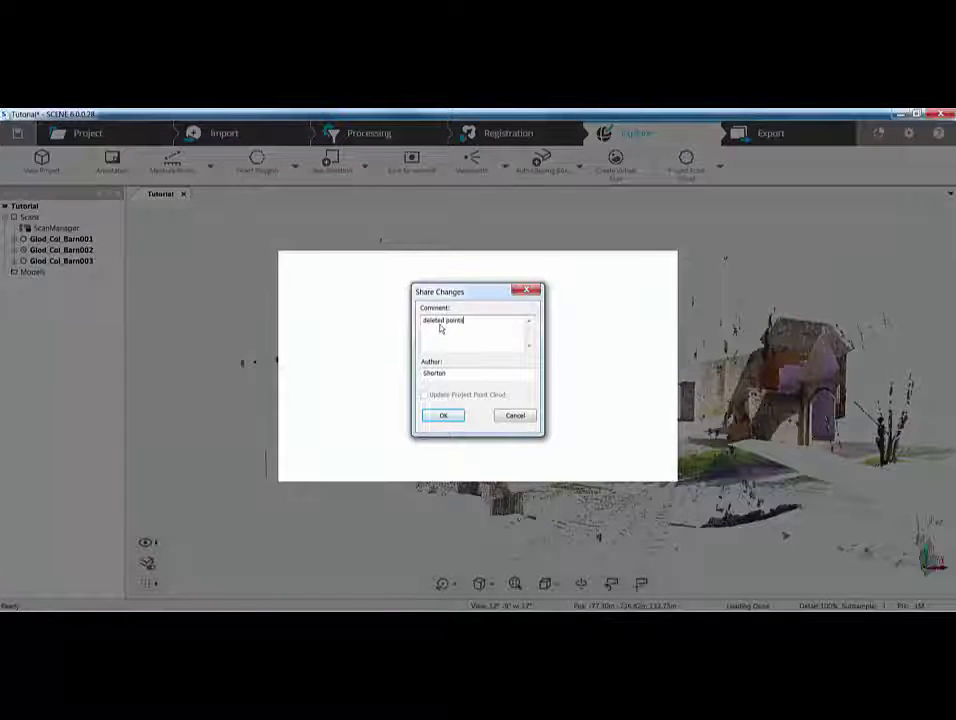
type("ts")
key("Return")
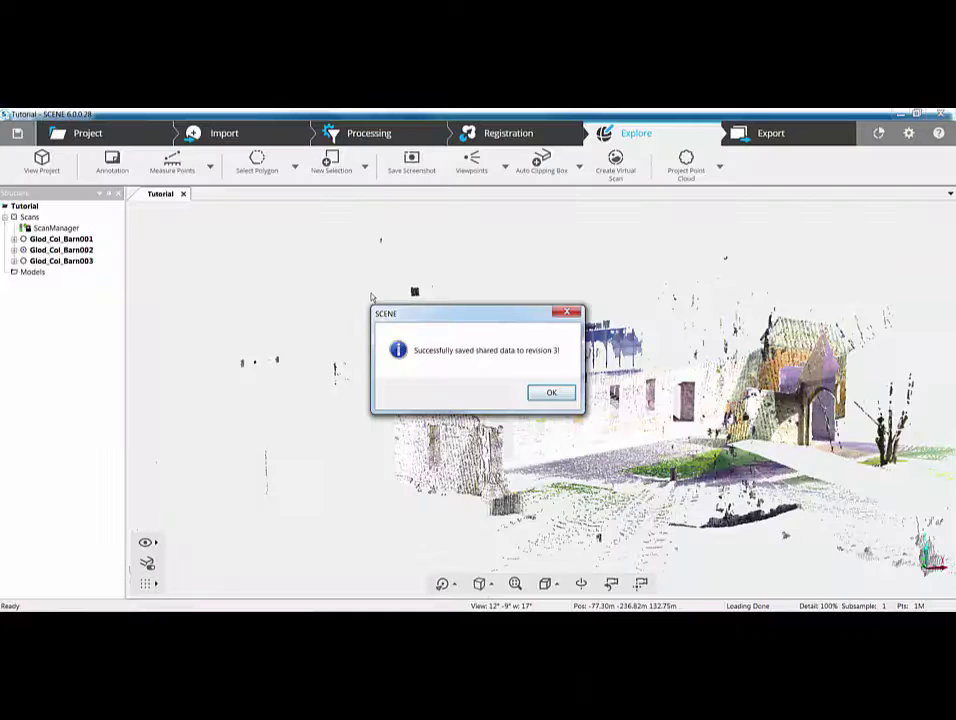
Step: Acknowledge the completed save and close the Tutorial project to return to the projects overview
left_click(541, 393)
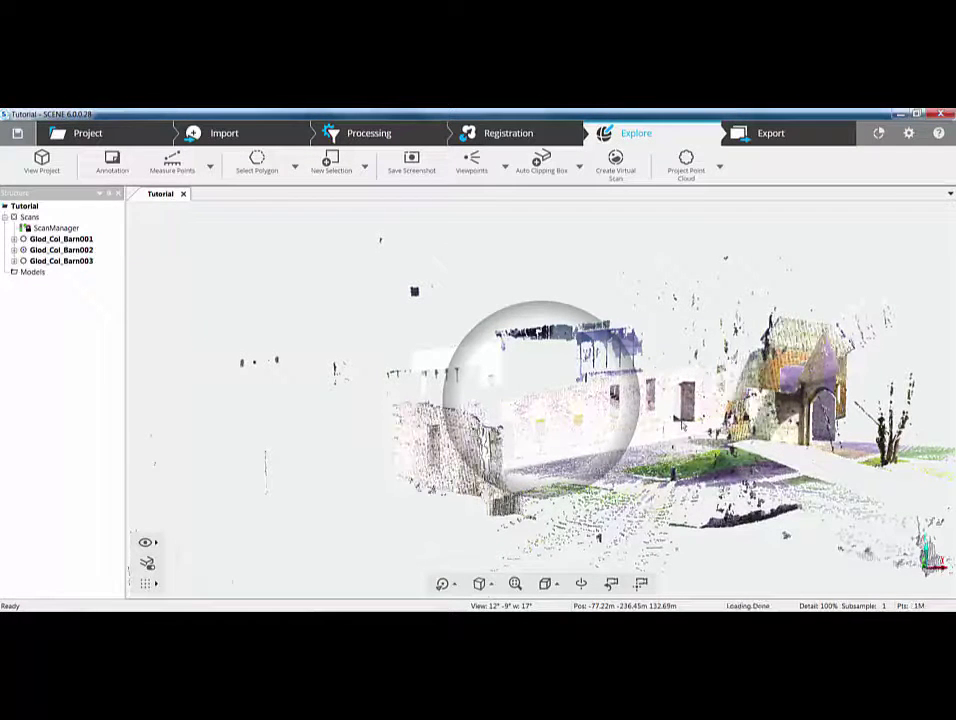
left_click_drag(683, 425, 743, 425)
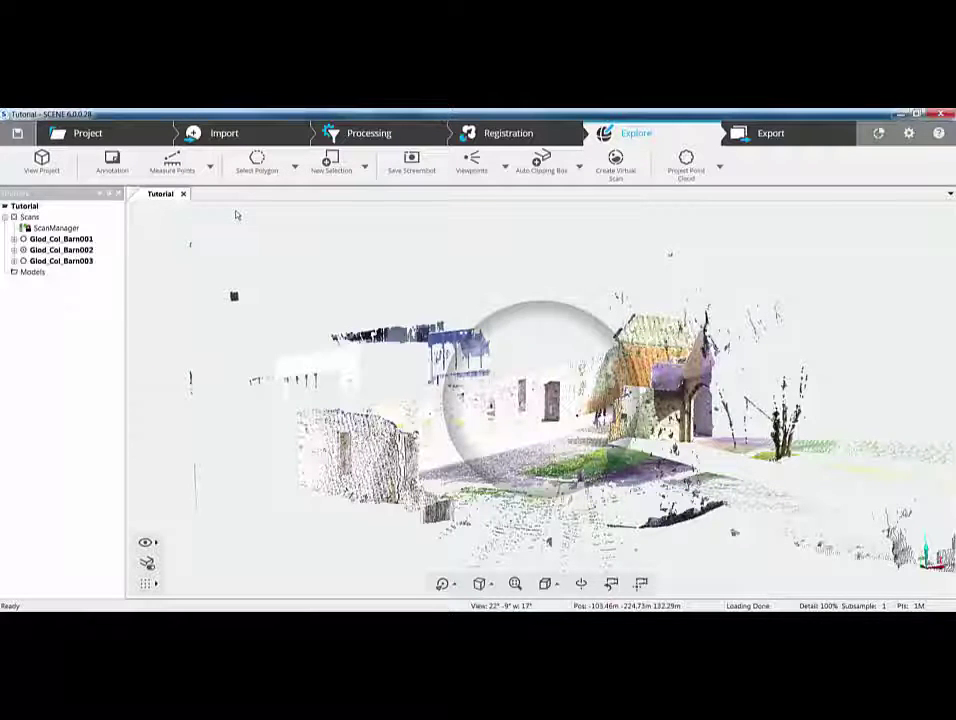
left_click(75, 133)
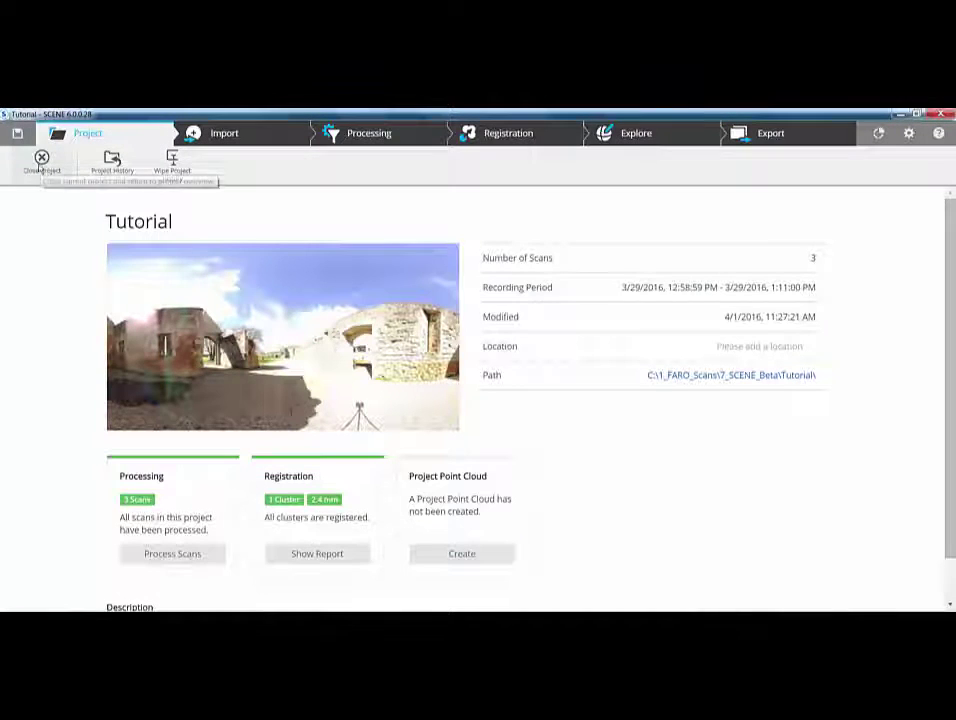
left_click(41, 162)
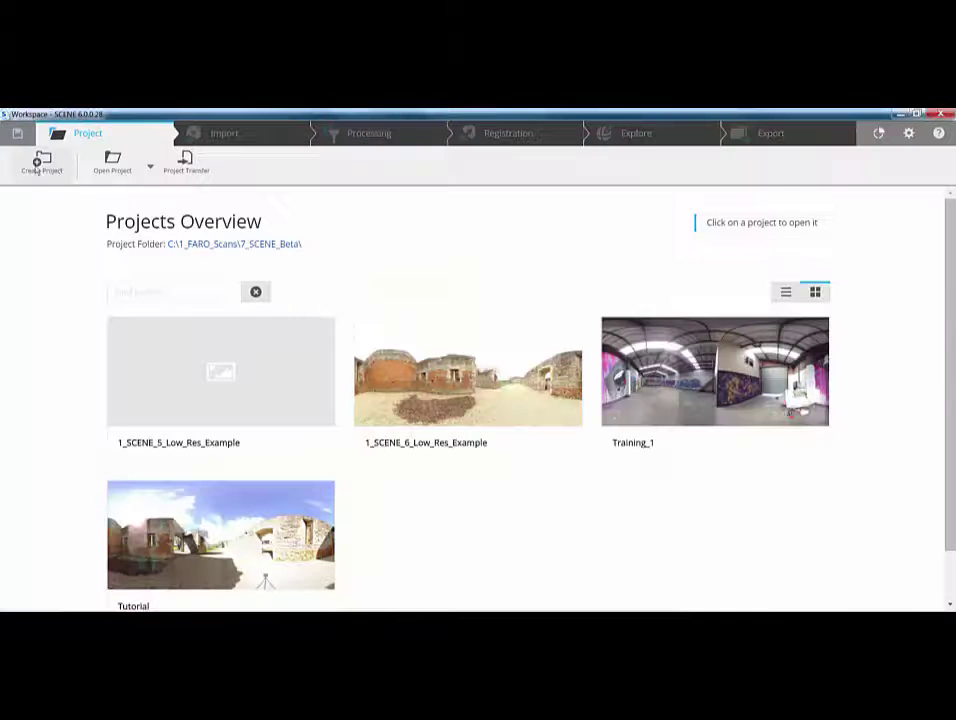
Step: Create a new scan project named Tutorial2 in the default project folder
left_click(42, 160)
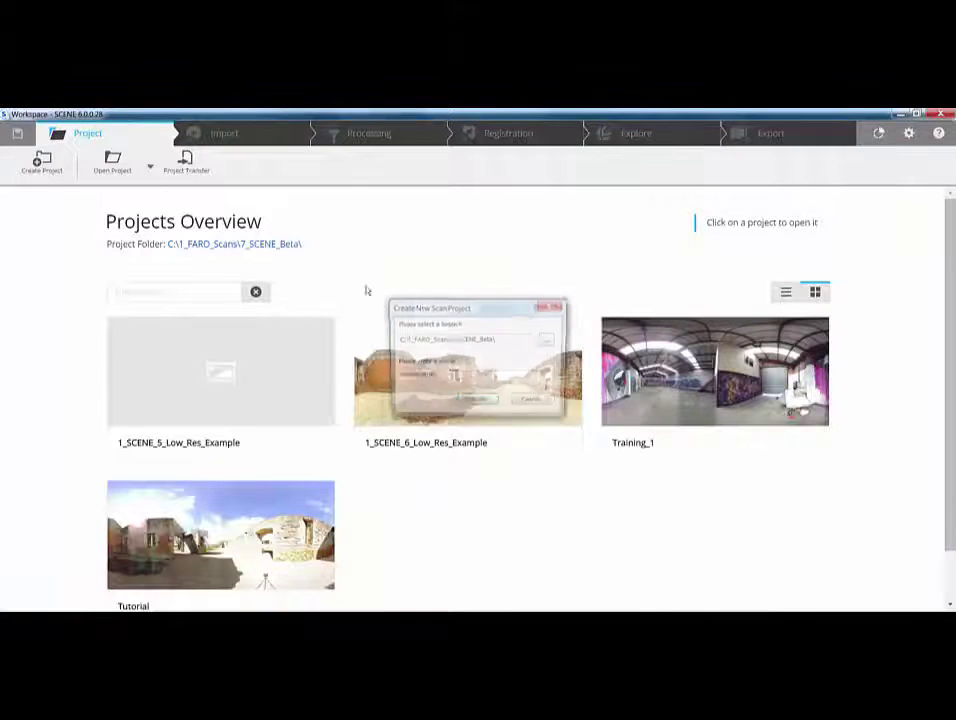
double_click(453, 381)
type("Tutor")
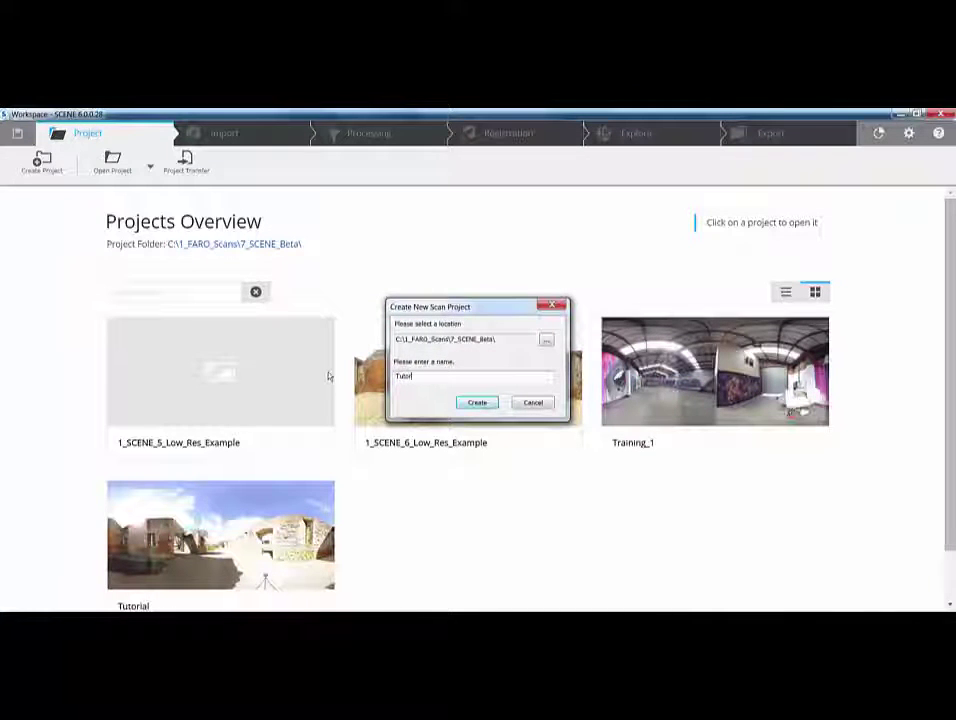
type("ial2")
key("Return")
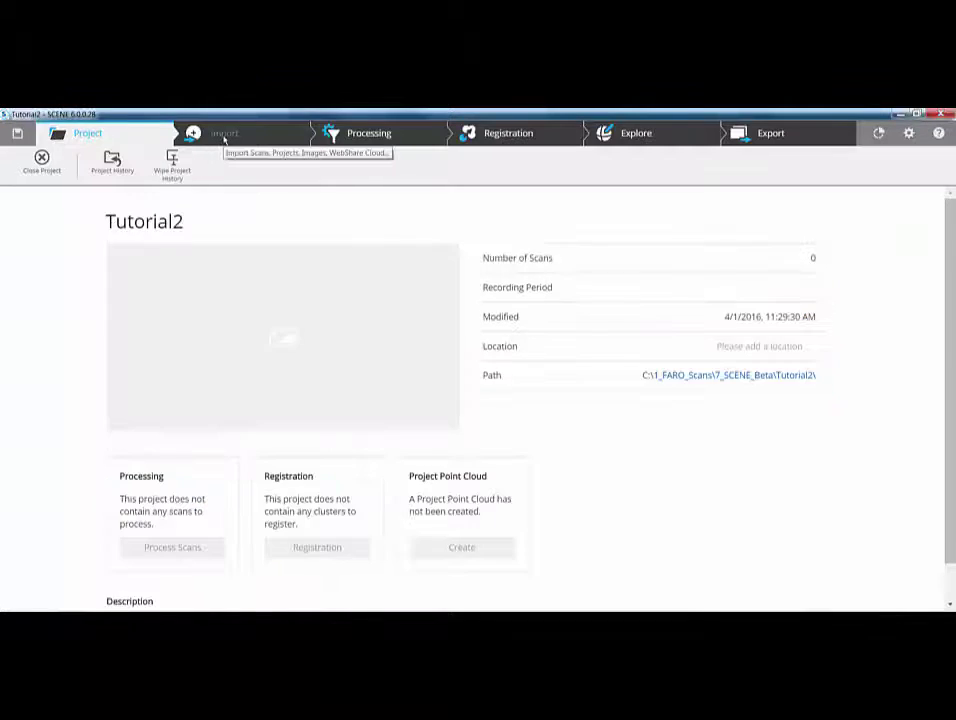
Step: Import the scans Office_Focus001, Office_Focus002 and Office_Focus003 into the project and process the whole Scans cluster
left_click(224, 136)
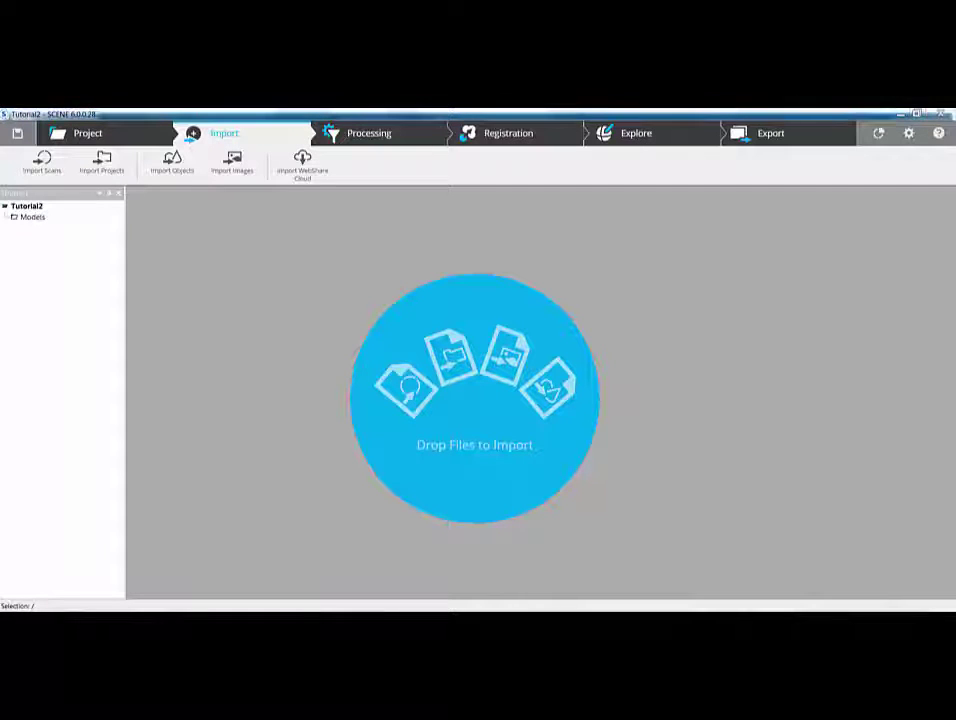
left_click_drag(475, 400, 446, 389)
left_click(629, 411)
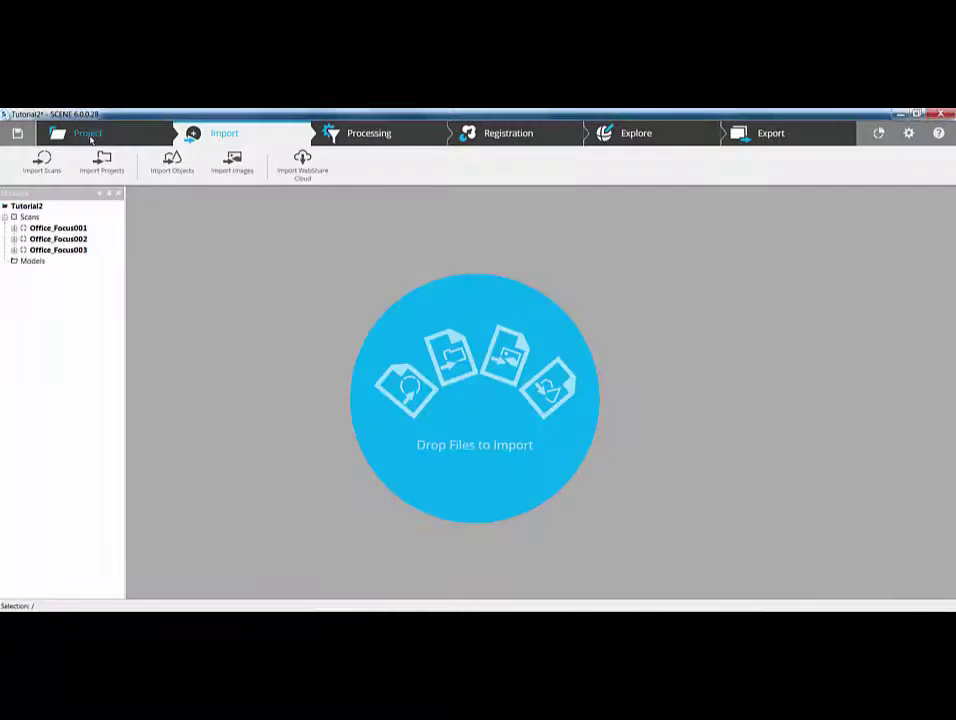
right_click(30, 218)
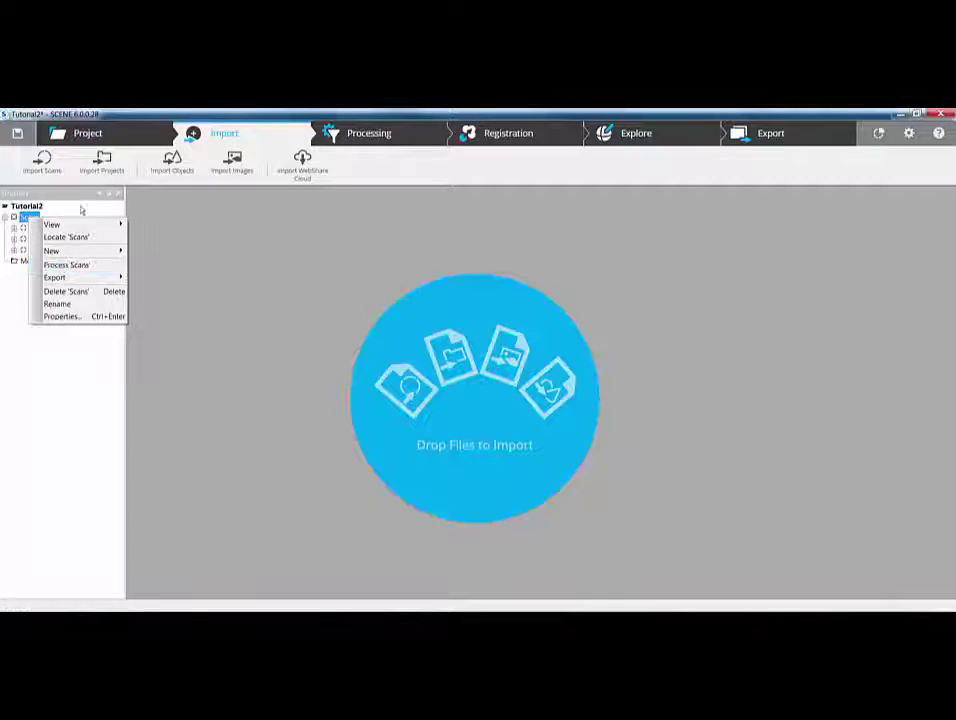
left_click(70, 264)
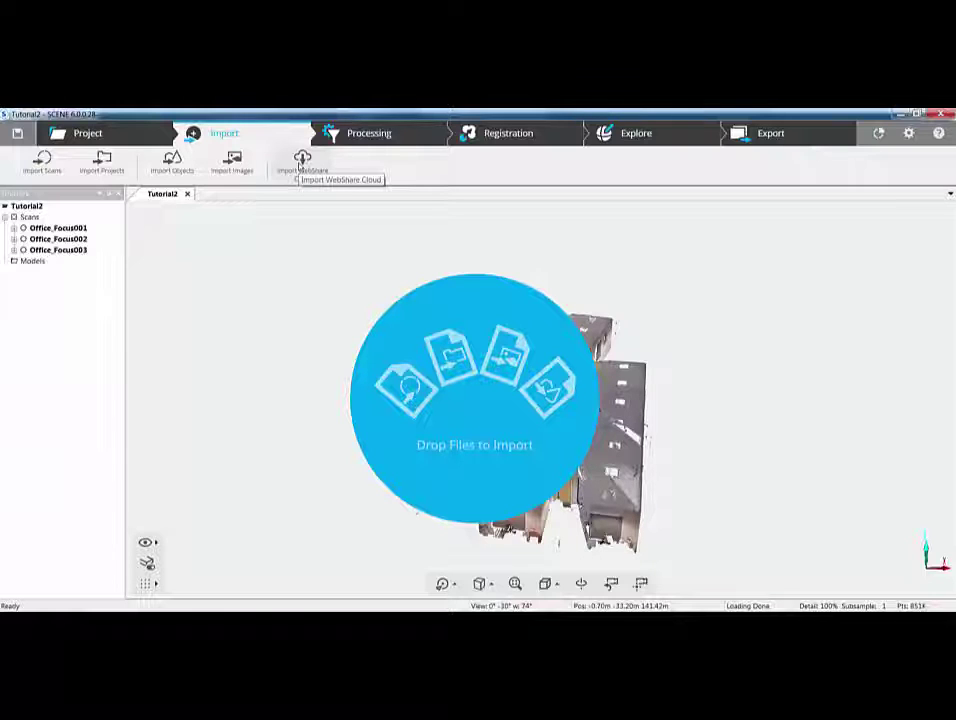
Step: Check the project's processing and registration status, and start manual registration for the Scans cluster
left_click(90, 134)
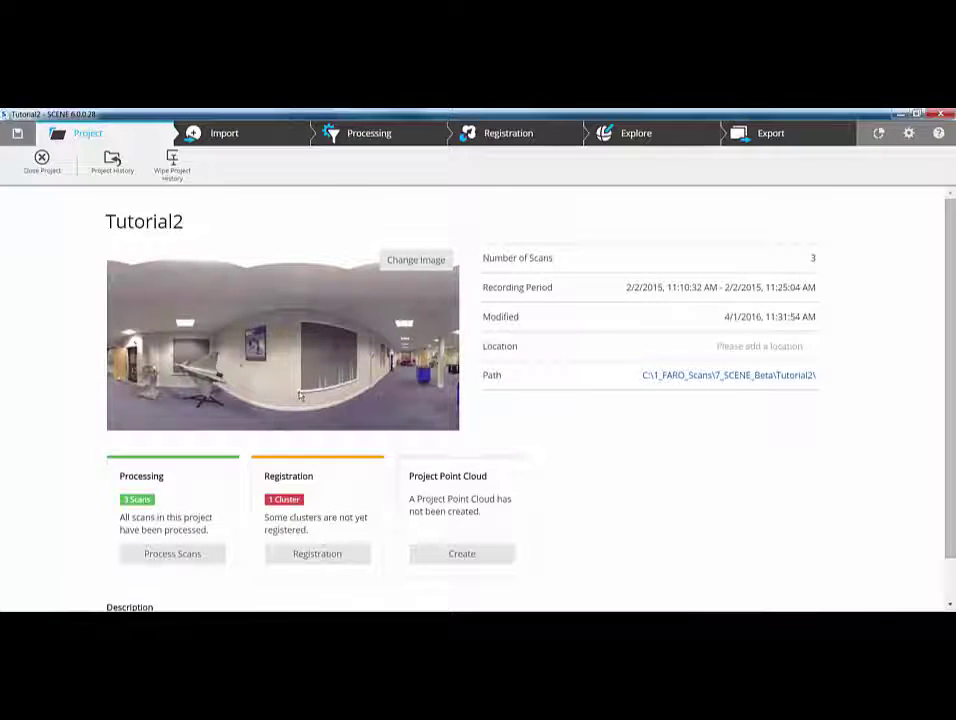
left_click(501, 140)
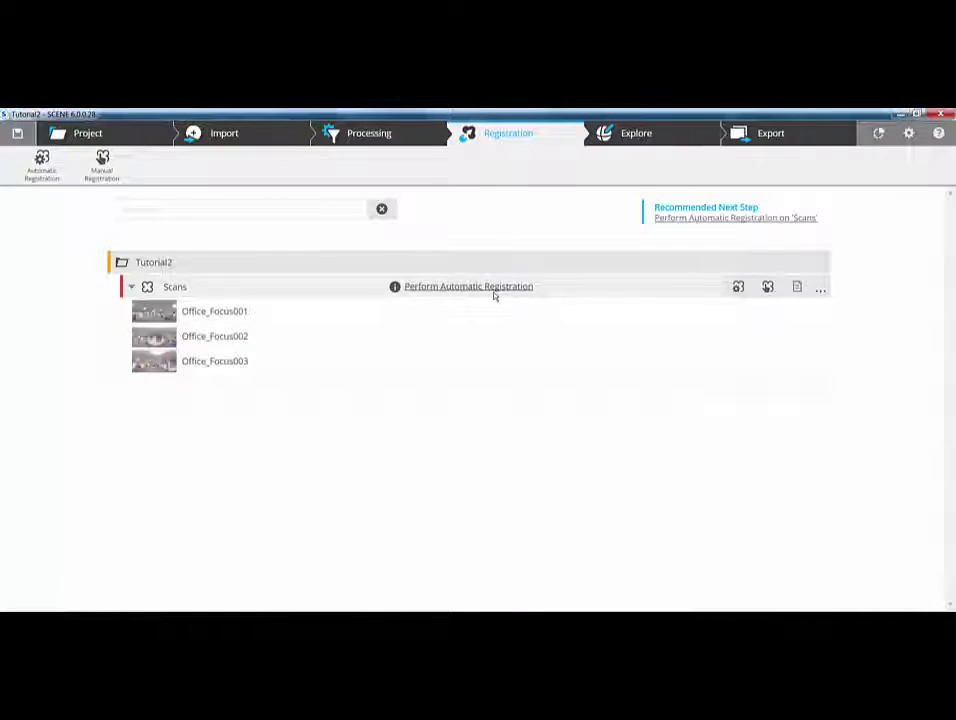
left_click(767, 288)
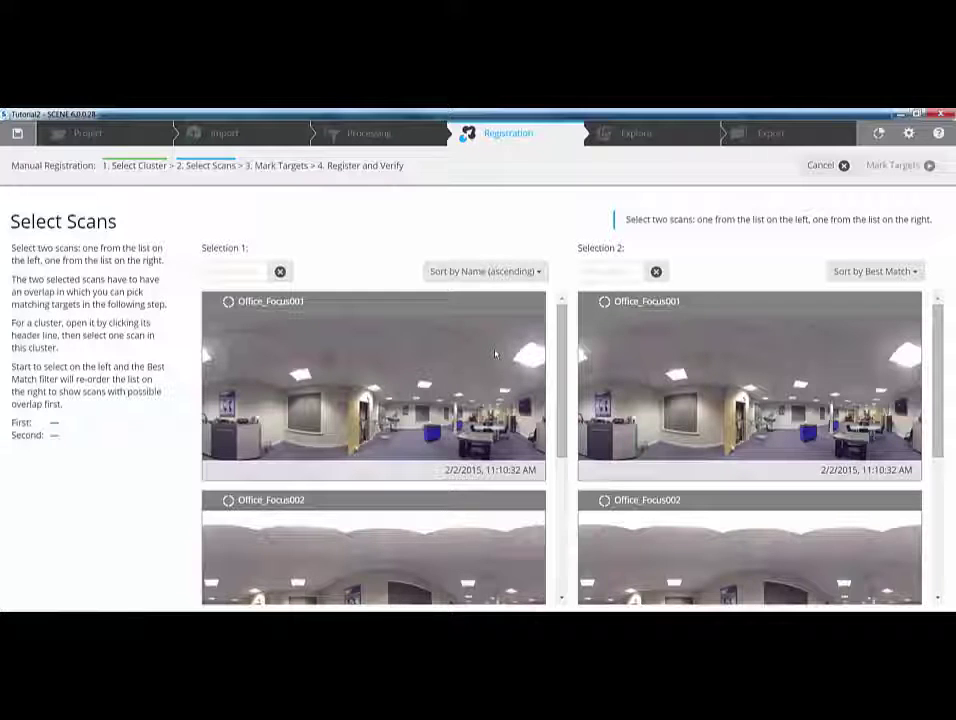
Step: Review the sorting options for both scan selection lists, leaving their sort orders as they are
left_click(537, 273)
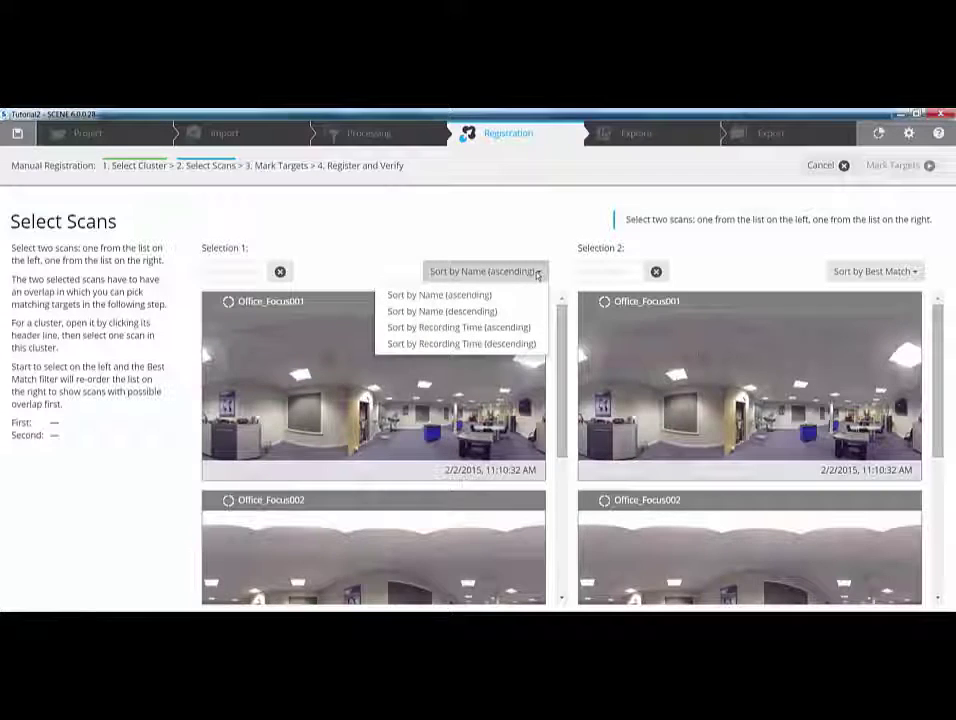
left_click(393, 257)
left_click(915, 273)
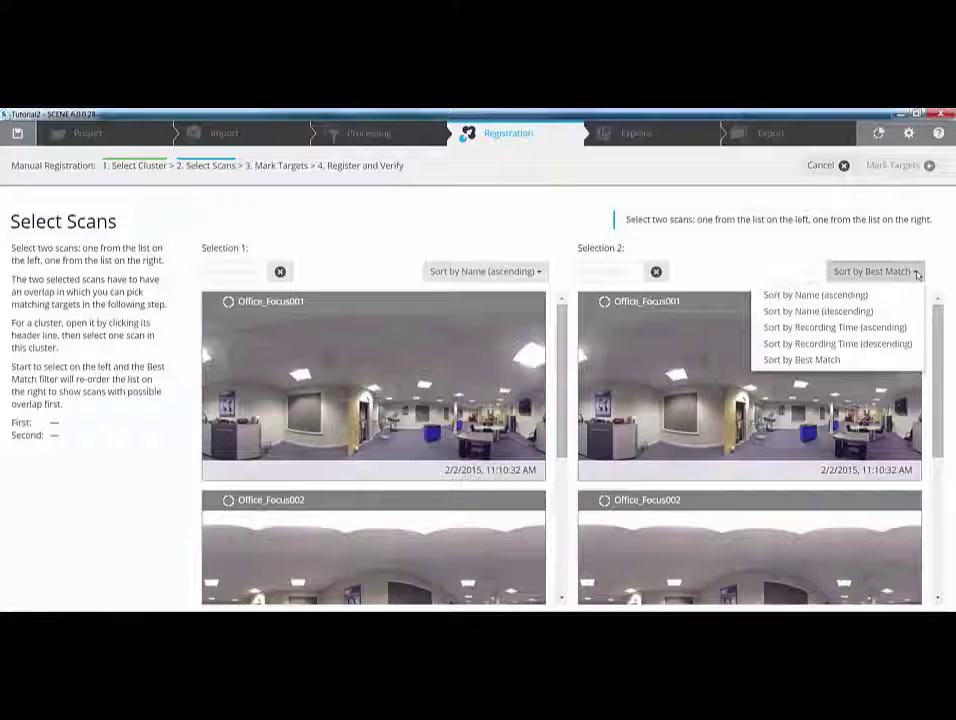
left_click(774, 265)
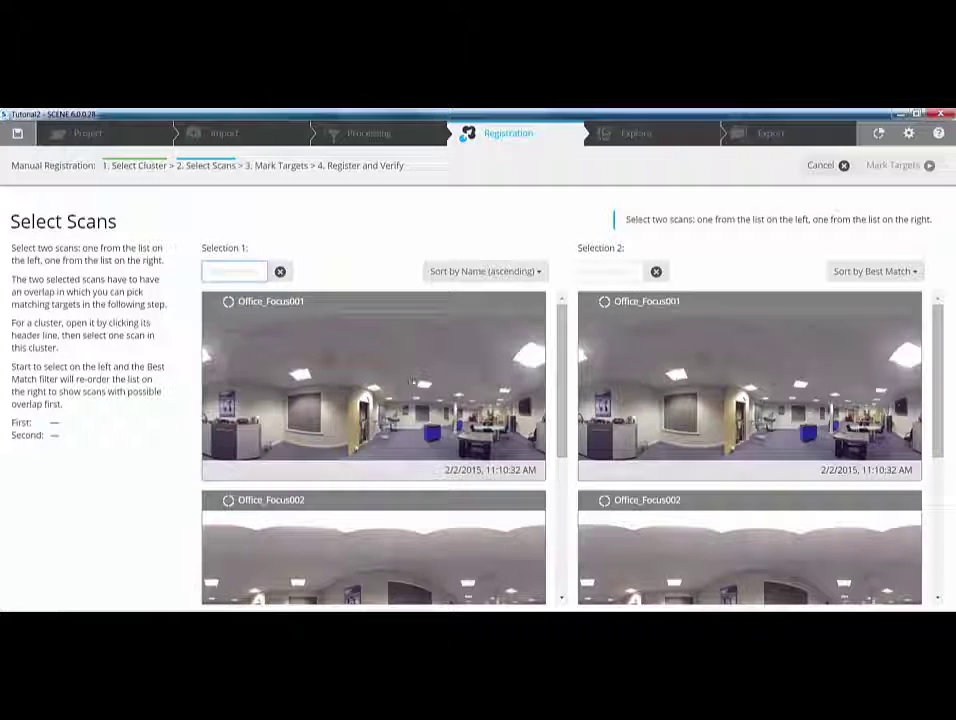
Step: Select Office_Focus001 as the first scan and Office_Focus002 as the second, and proceed to marking targets
left_click(414, 383)
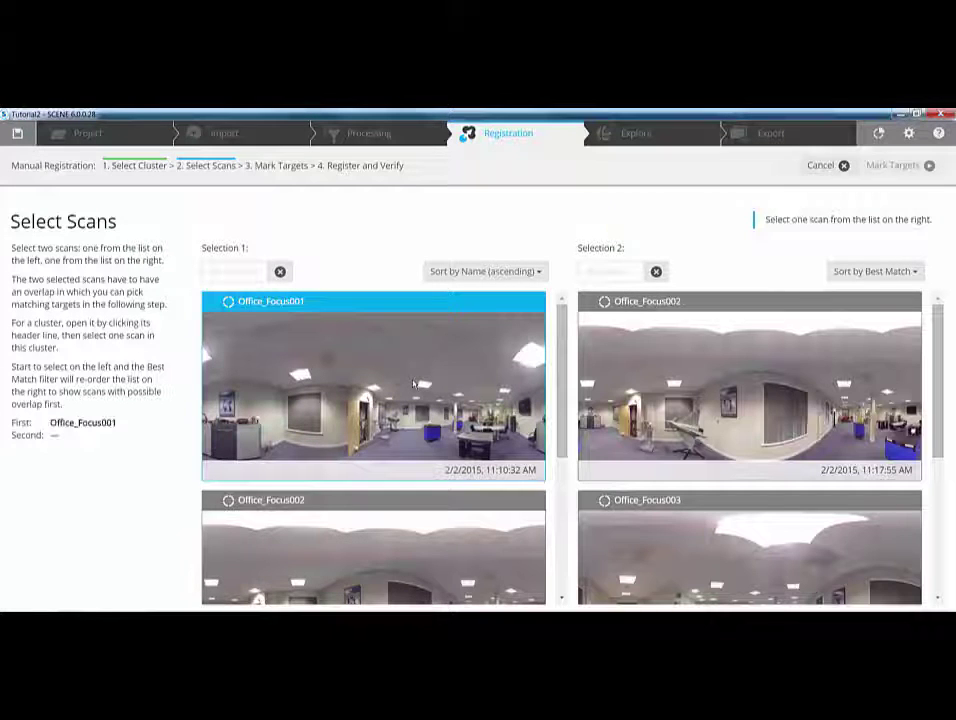
left_click(729, 357)
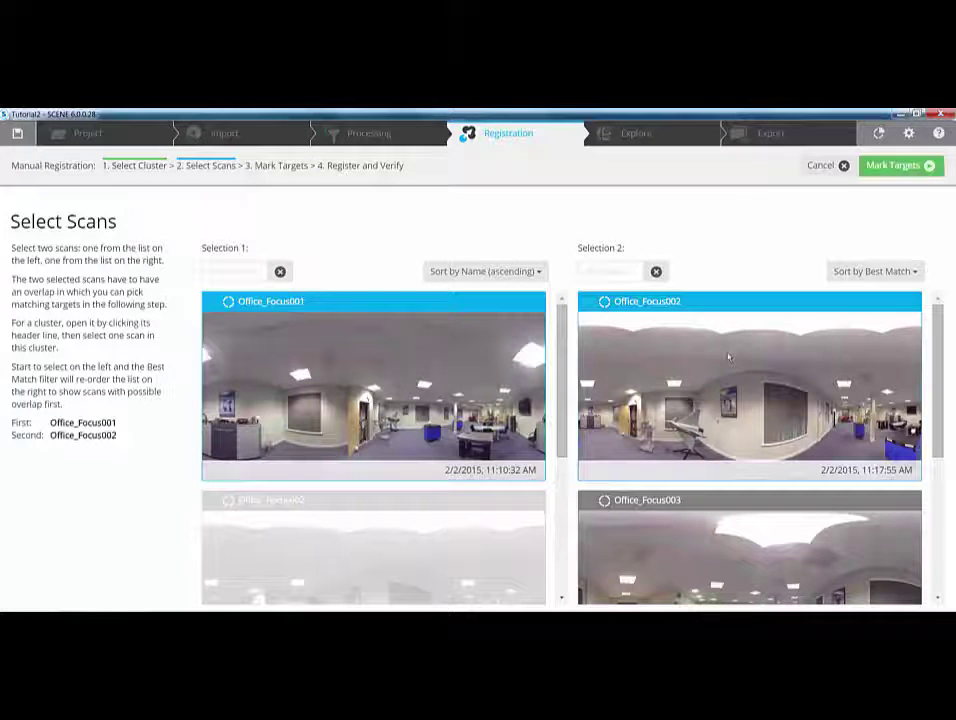
left_click(889, 166)
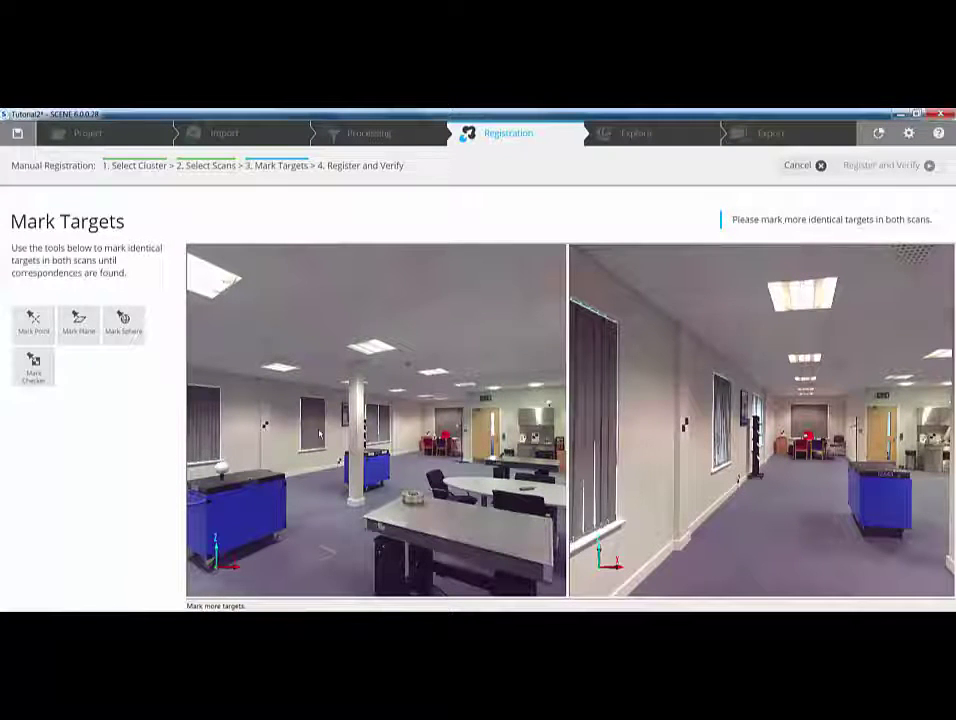
Step: Mark four spheres in Office_Focus001: by the open door, on the grey stand, on the blue trolley and on the cabinet
left_click_drag(319, 432, 440, 415)
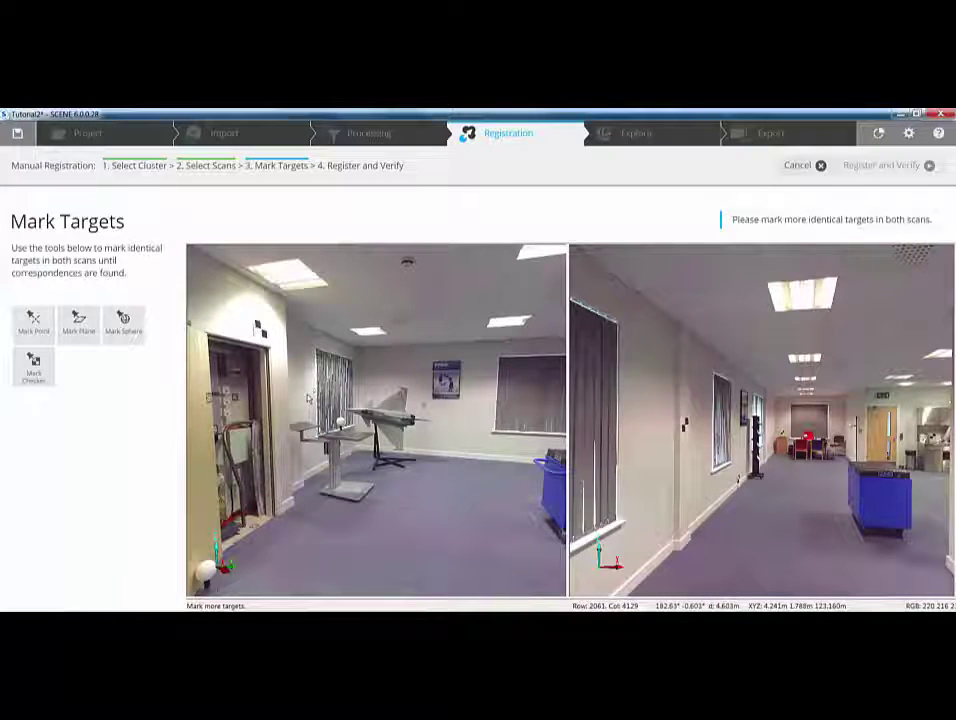
left_click_drag(311, 405, 363, 345)
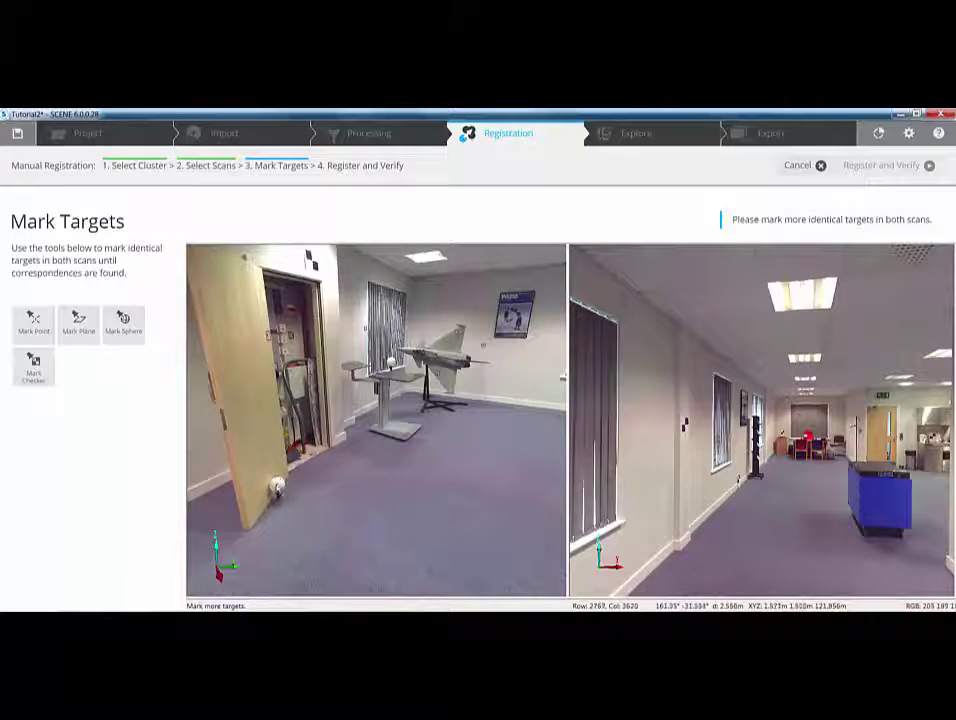
left_click(276, 486)
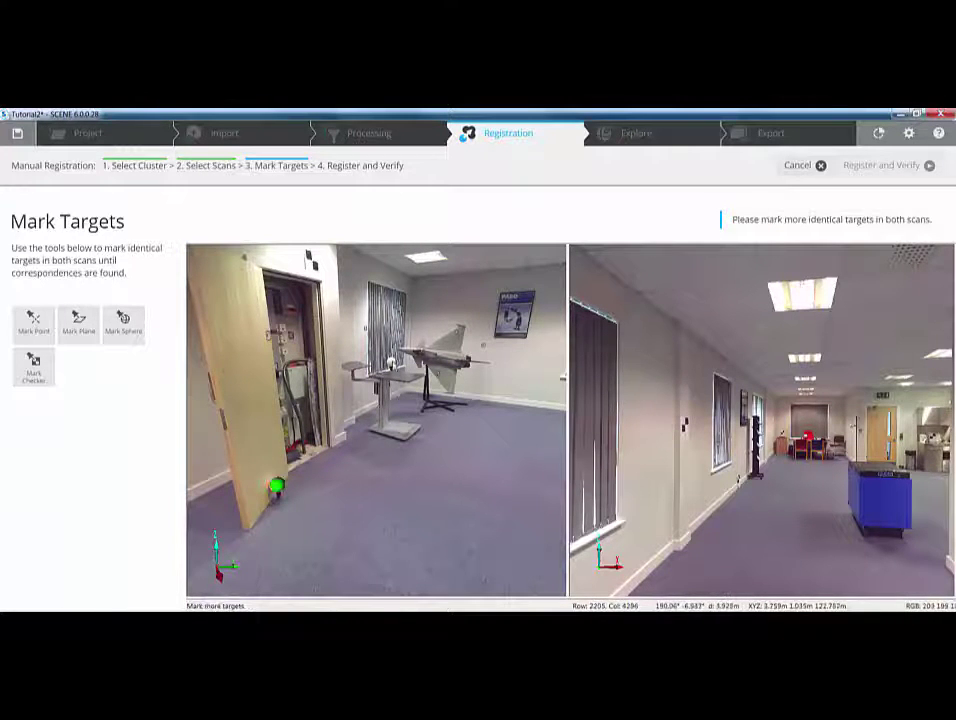
left_click(392, 364)
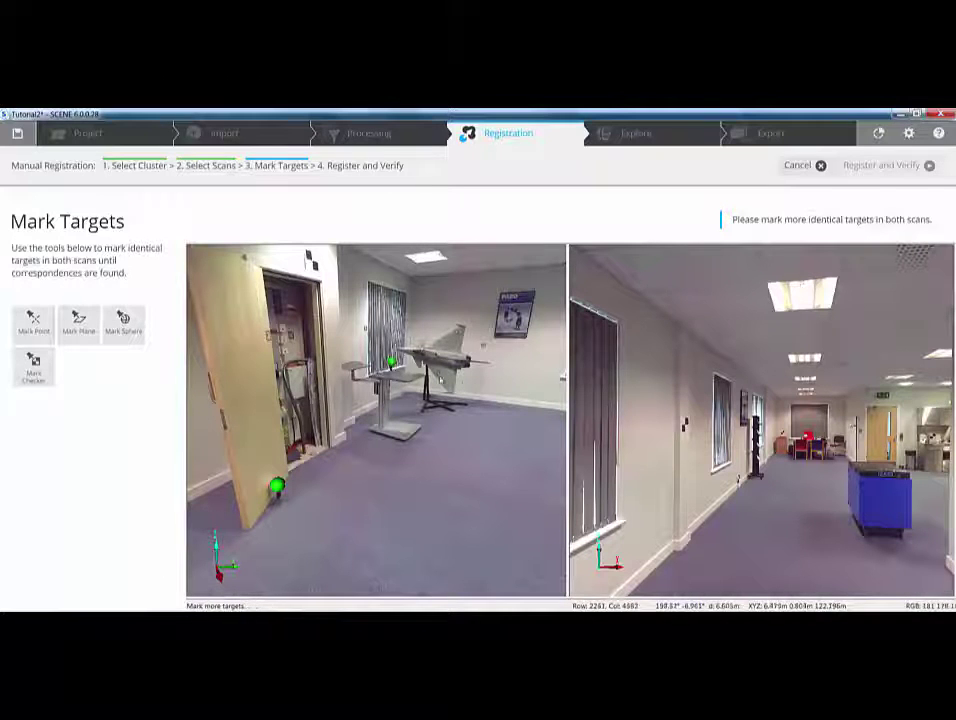
left_click_drag(392, 364, 378, 396)
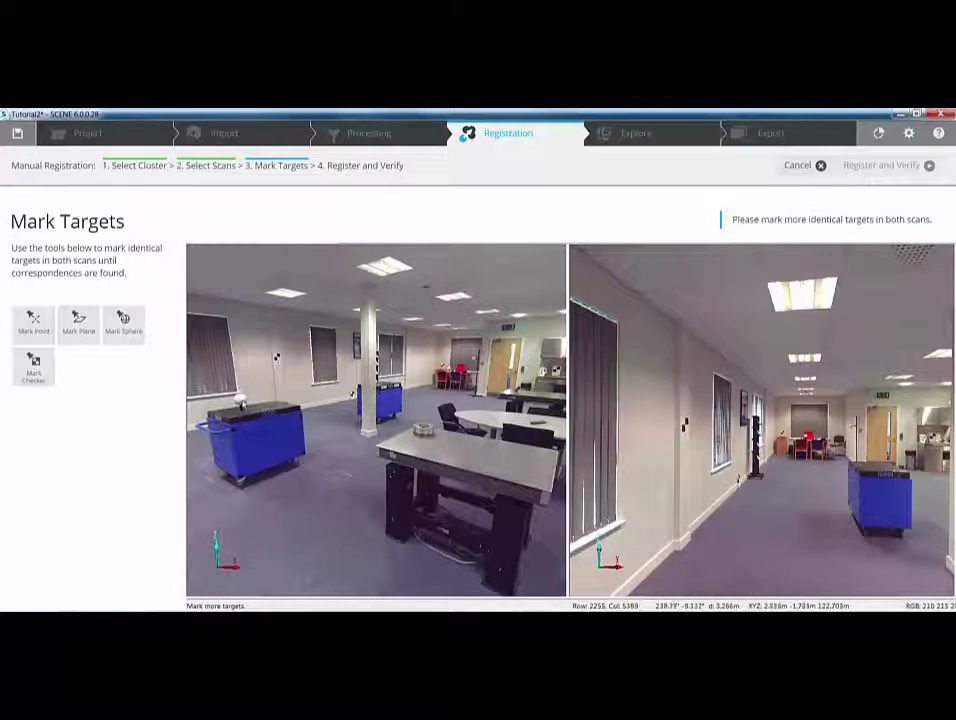
left_click(240, 400)
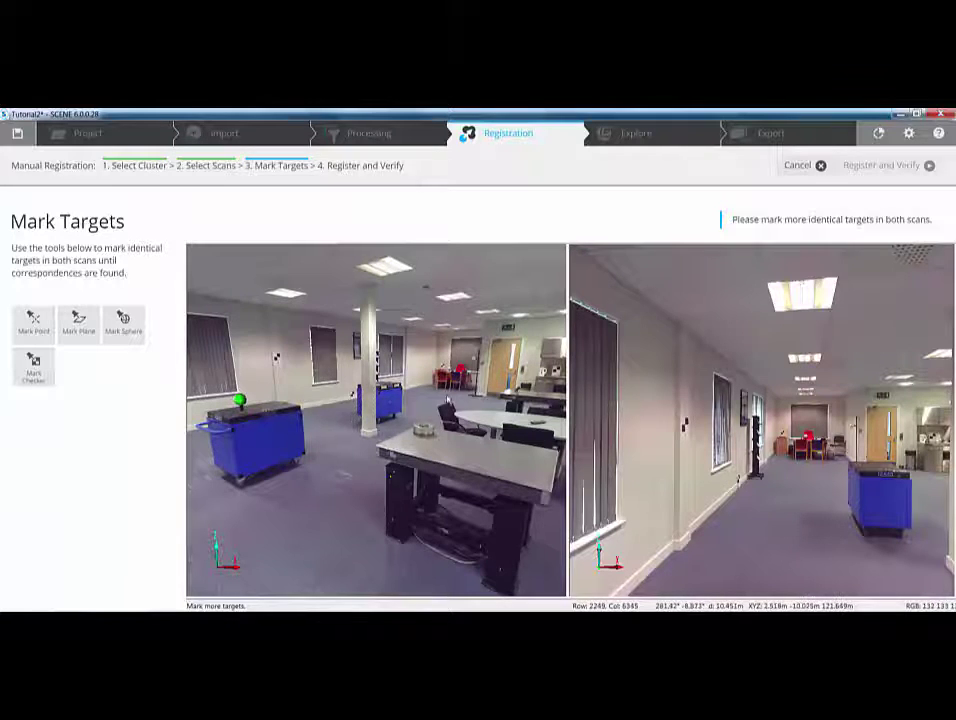
left_click_drag(500, 396, 338, 400)
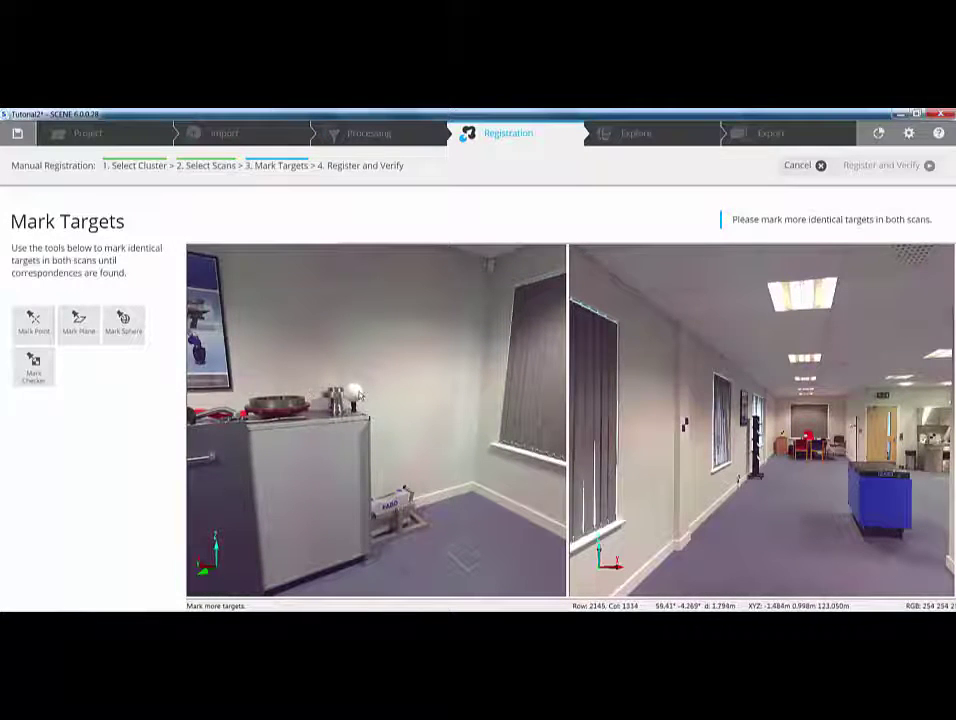
left_click(353, 393)
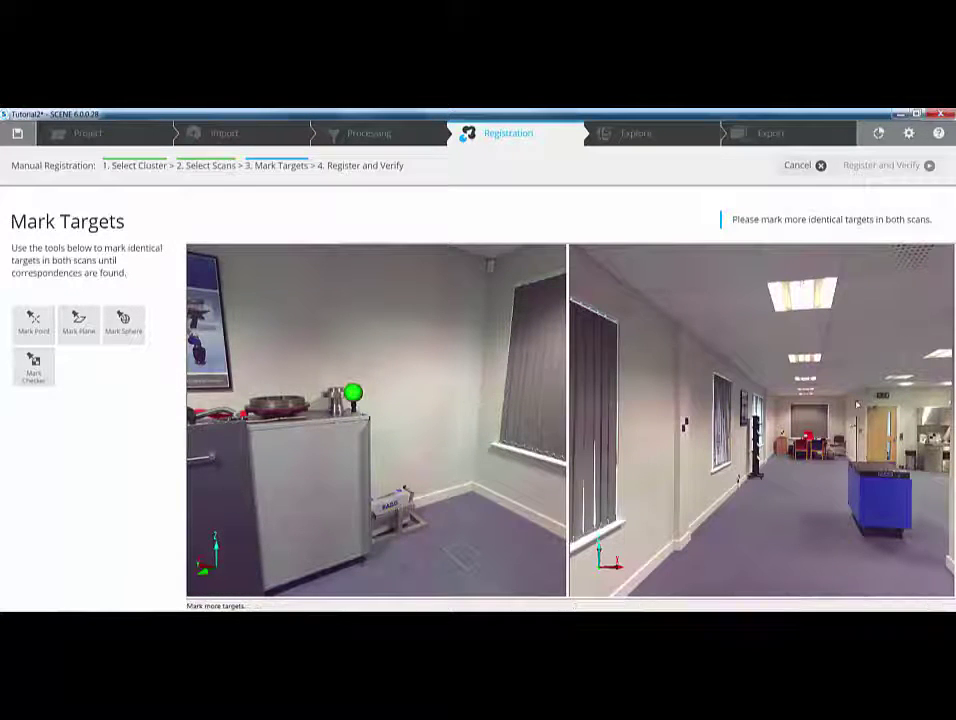
Step: Mark the four matching spheres in Office_Focus002: on the blue trolley, on the cabinet, by the open door and on the stand
left_click(752, 450)
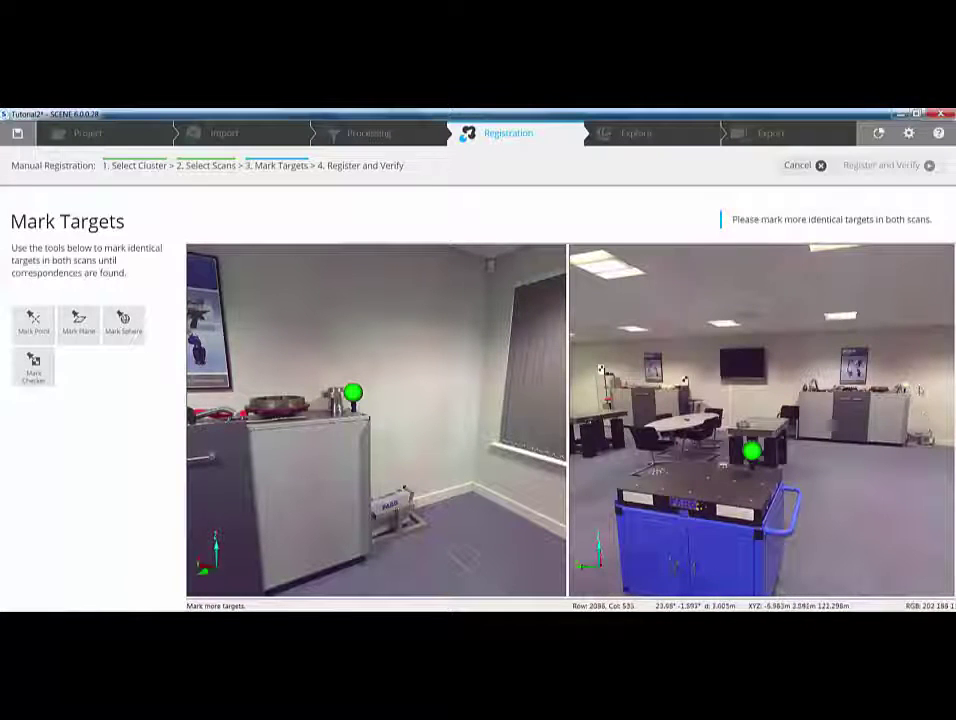
left_click(906, 386)
left_click_drag(925, 418, 842, 415)
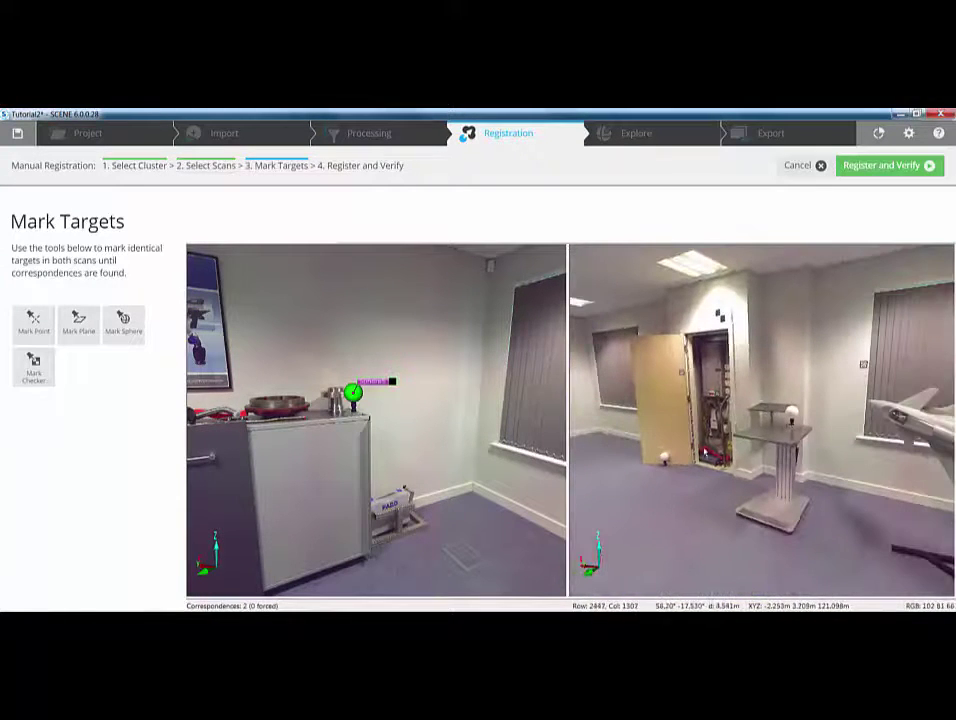
left_click(664, 458)
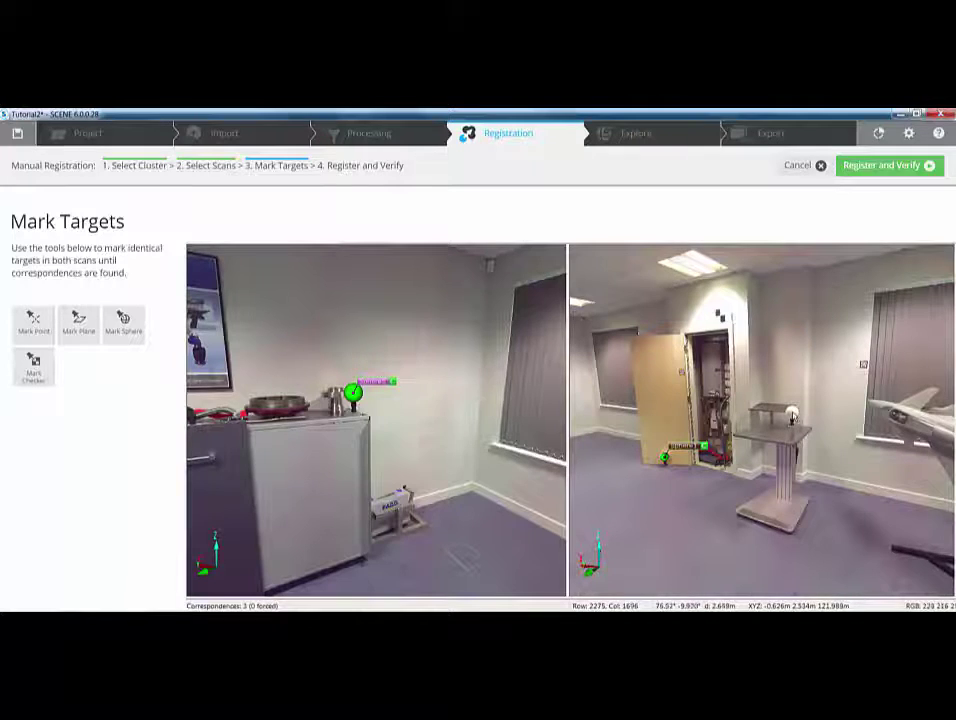
left_click(792, 413)
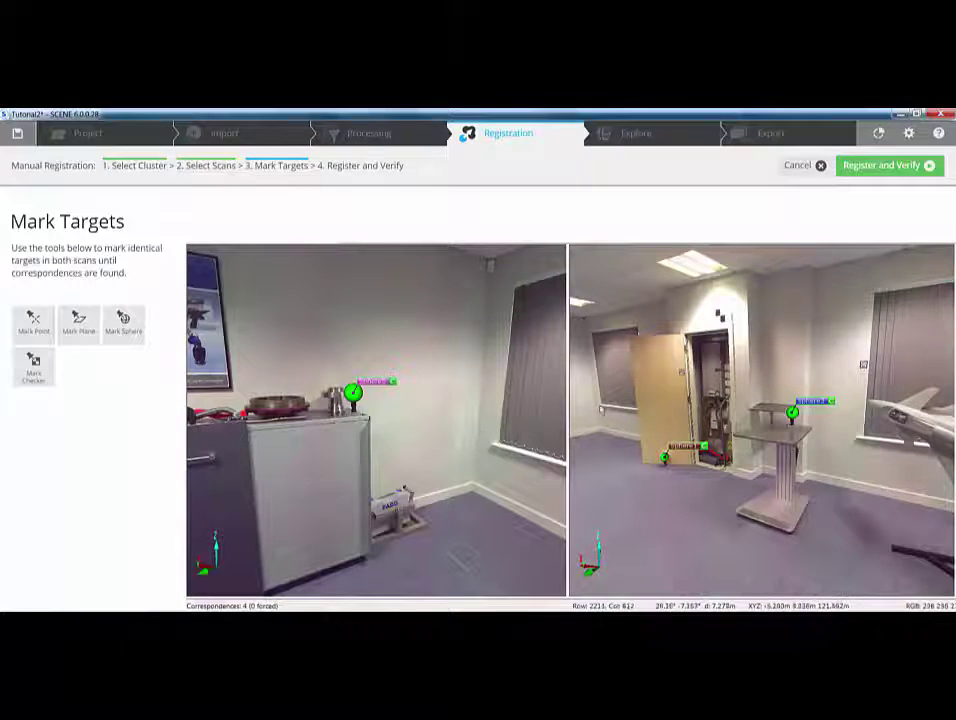
Step: Register the Office_Focus001 and Office_Focus002 pair and display each scan in a unique color for verification
left_click_drag(602, 408, 671, 405)
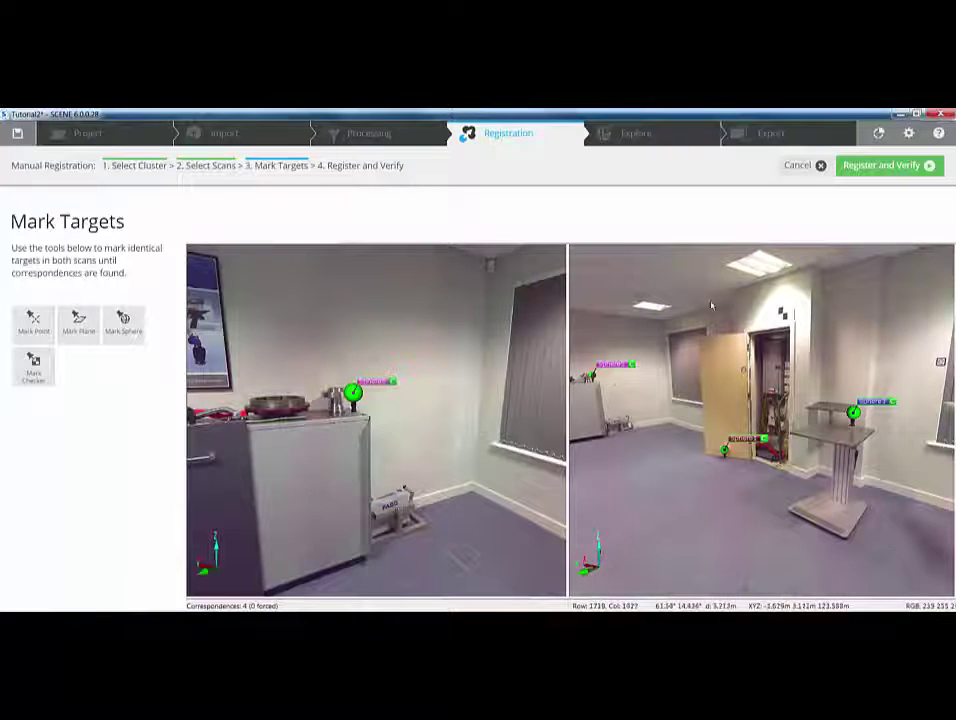
left_click(870, 167)
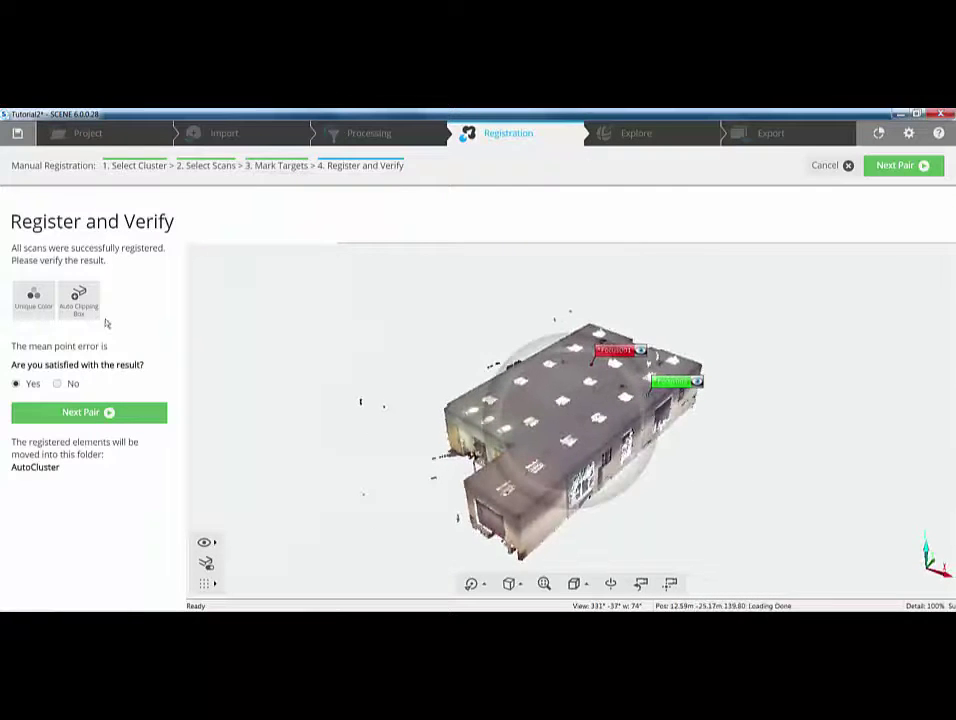
left_click(36, 302)
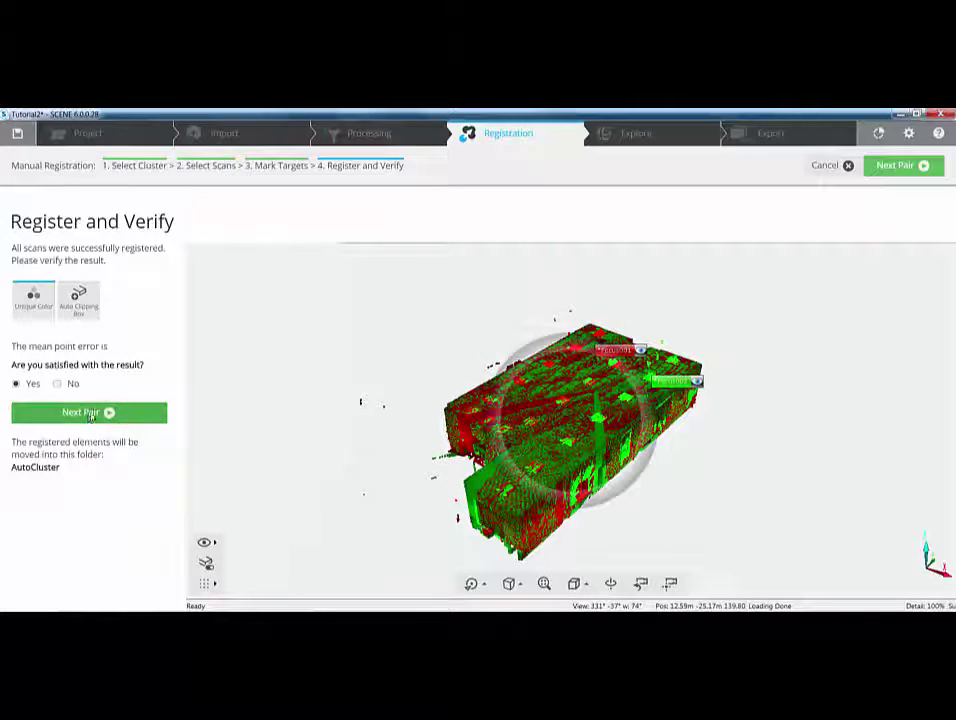
Step: Accept the first pair, select Office_Focus001 in AutoCluster and Office_Focus003 as the new pair, and proceed to marking targets
left_click(91, 414)
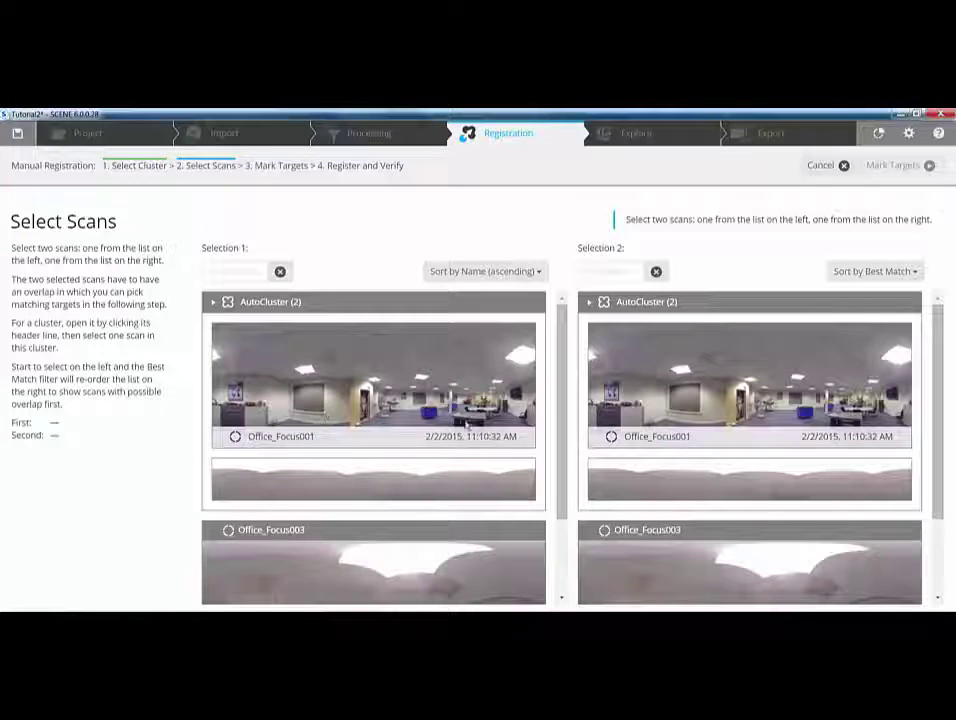
left_click(383, 368)
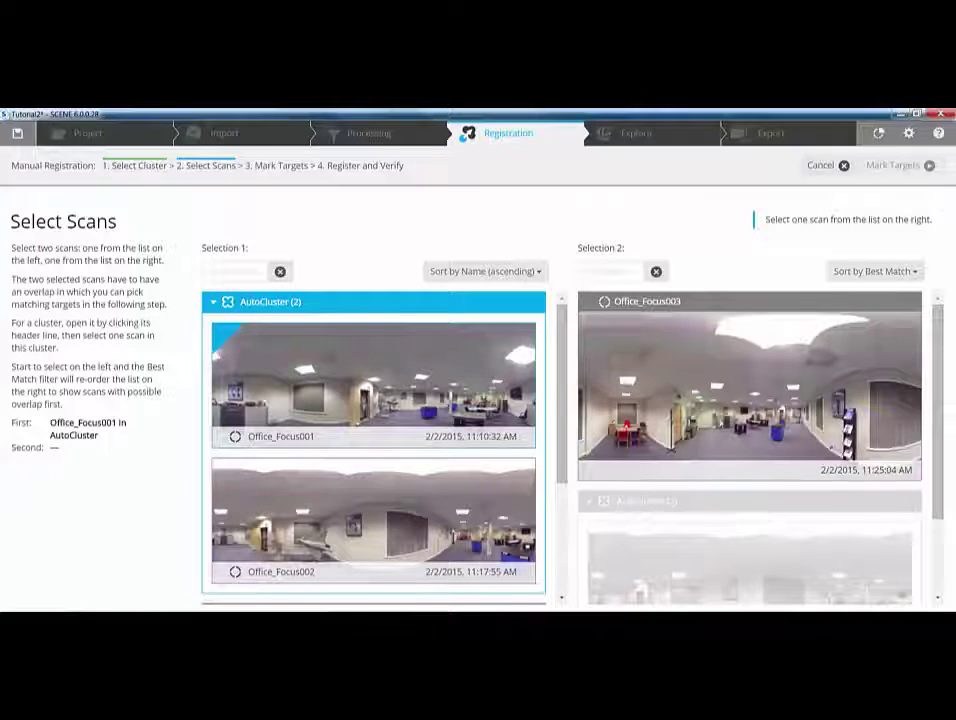
left_click(755, 410)
left_click(893, 166)
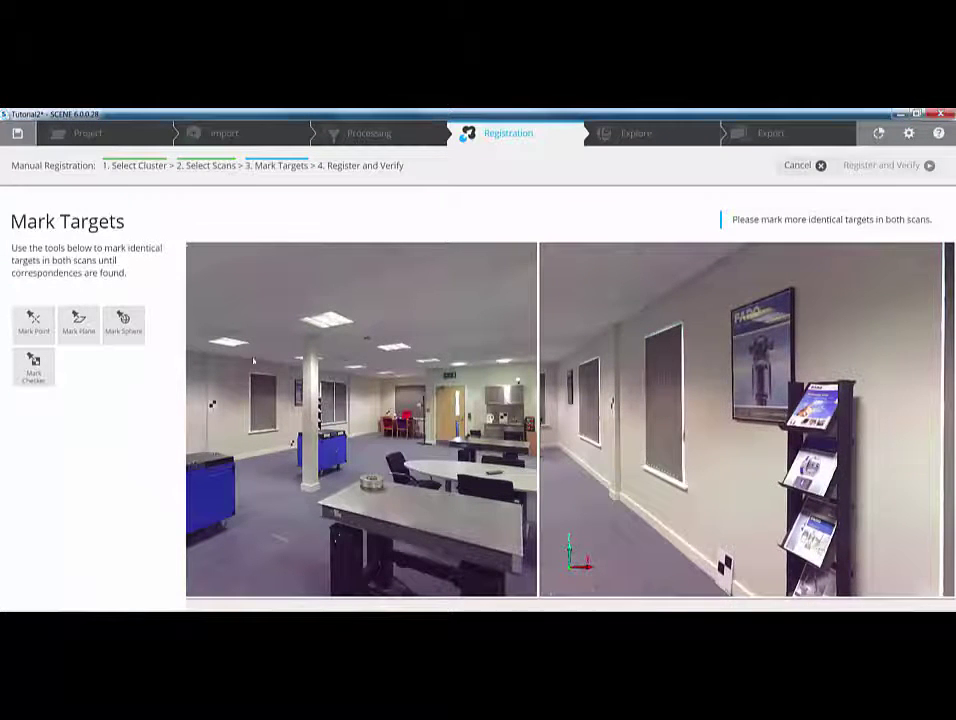
Step: Mark the four matching spheres in the second scan: on the cabinet, on the blue trolley, by the open door and on the grey stand
left_click_drag(575, 385, 657, 380)
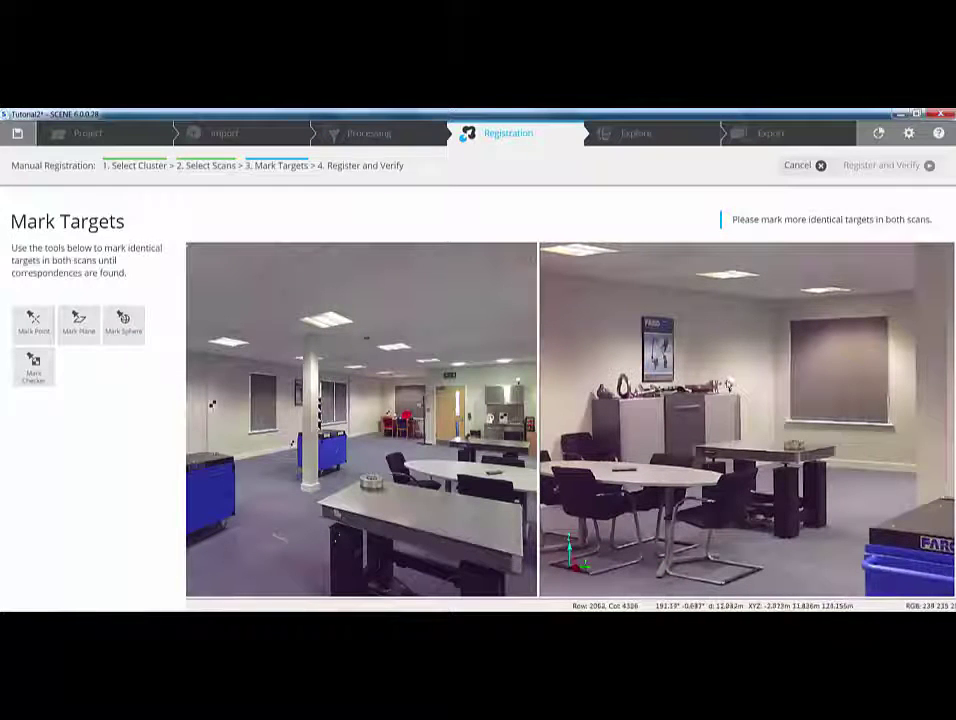
left_click(730, 384)
left_click_drag(880, 425, 673, 414)
left_click(815, 412)
left_click(753, 458)
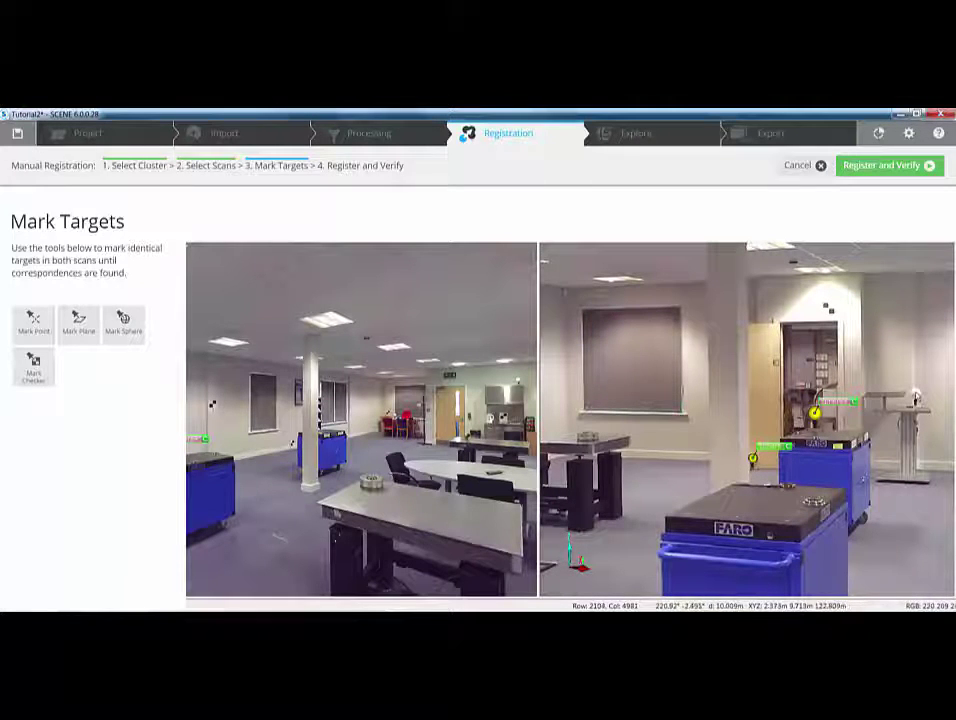
left_click(915, 398)
left_click_drag(250, 372, 516, 366)
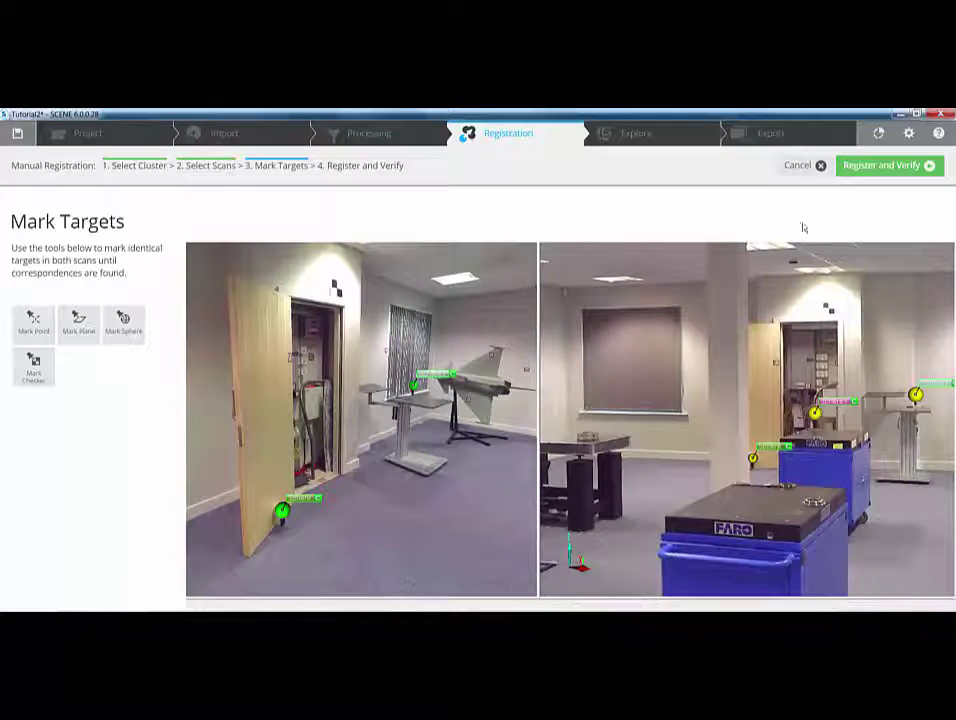
Step: Register the second pair, accept the result and start the global optimization of the Scans cluster
left_click(873, 166)
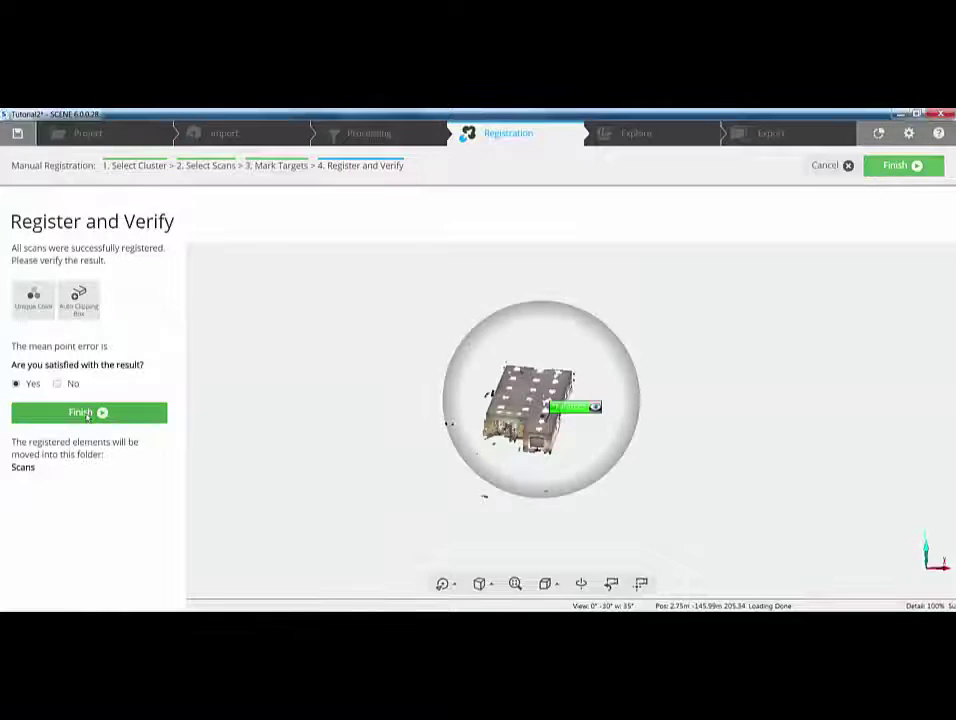
left_click(88, 414)
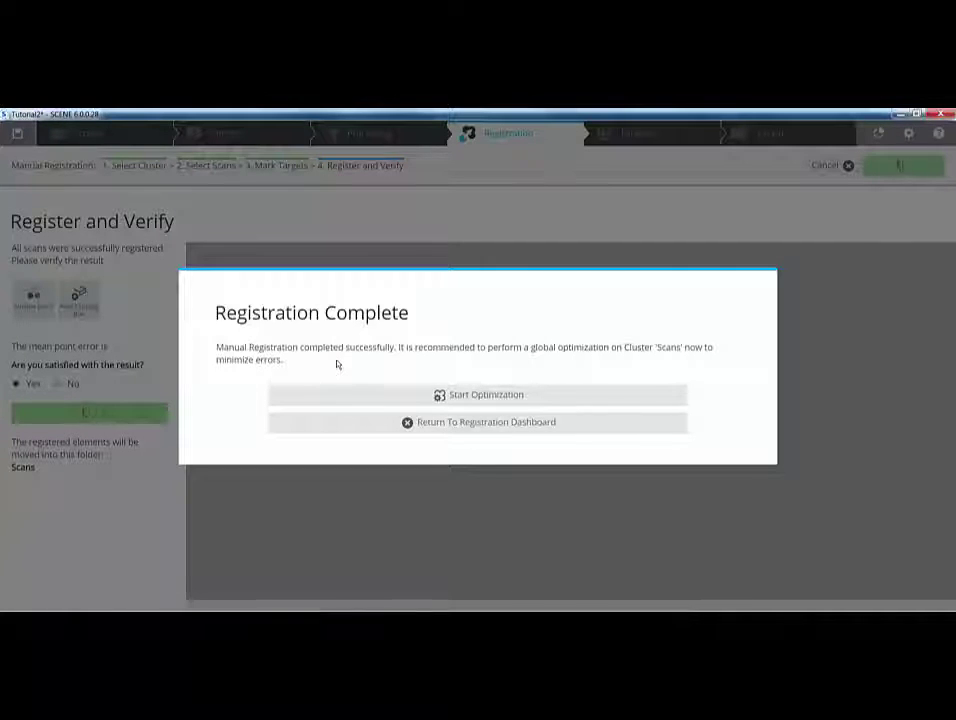
left_click(463, 396)
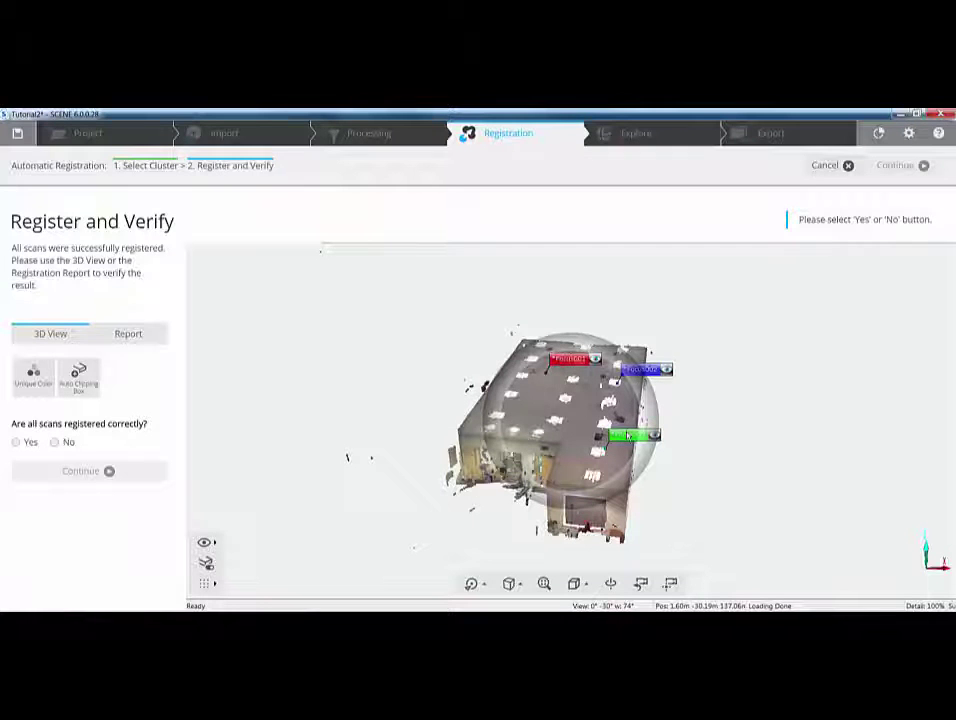
Step: Review the registration report for the Scans cluster, confirm that all scans are registered correctly and complete the registration
left_click(128, 335)
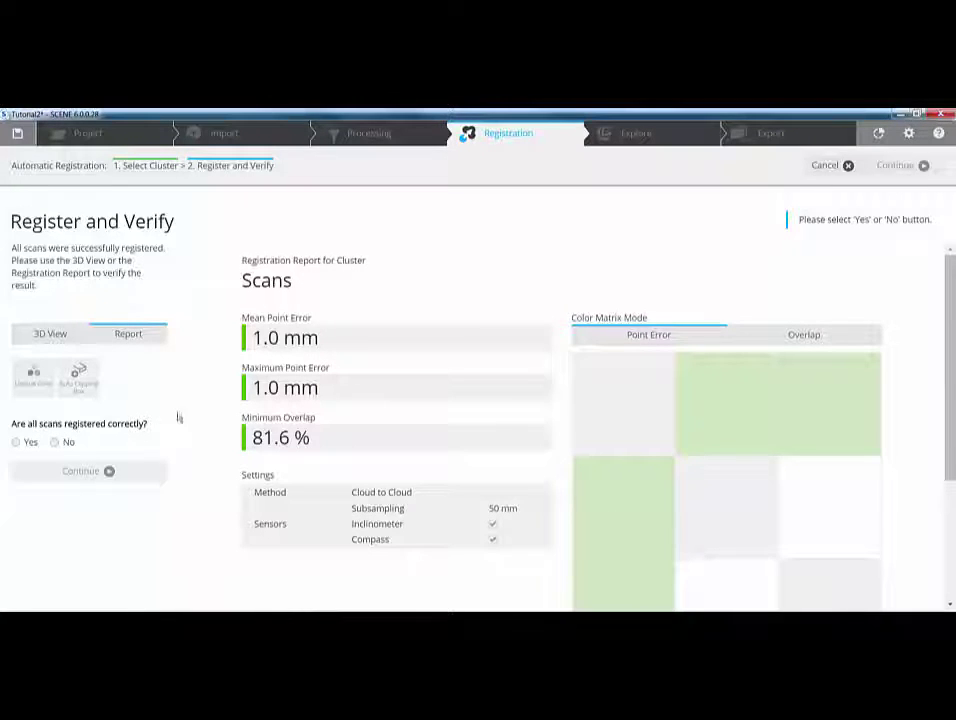
left_click(15, 442)
left_click(82, 472)
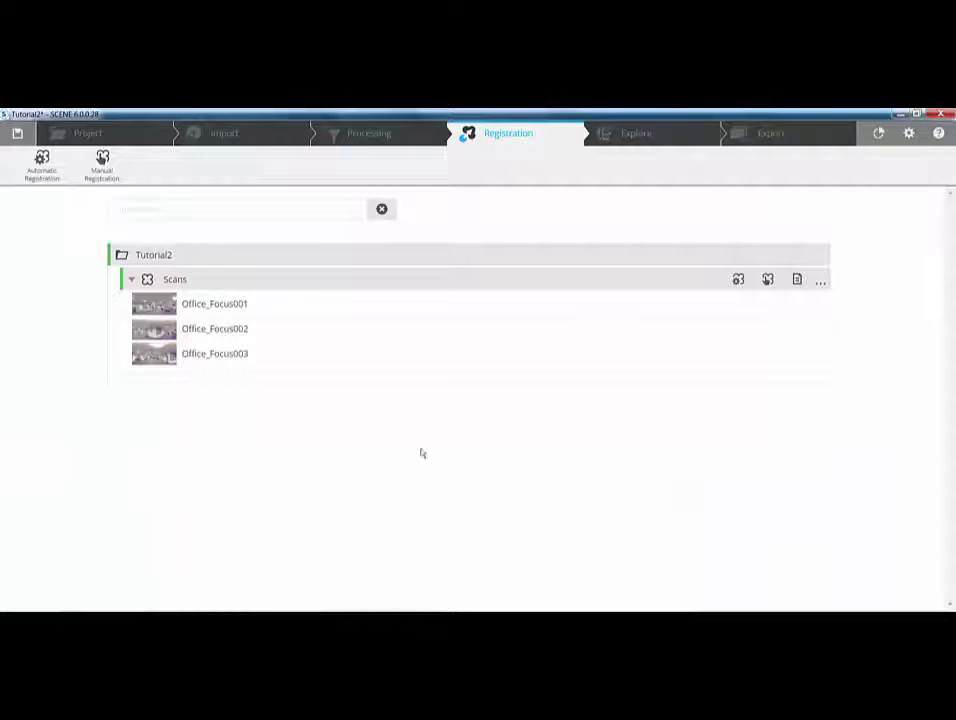
Step: Open the registered office scans in the Explore 3D view and inspect the building from another angle
left_click(680, 140)
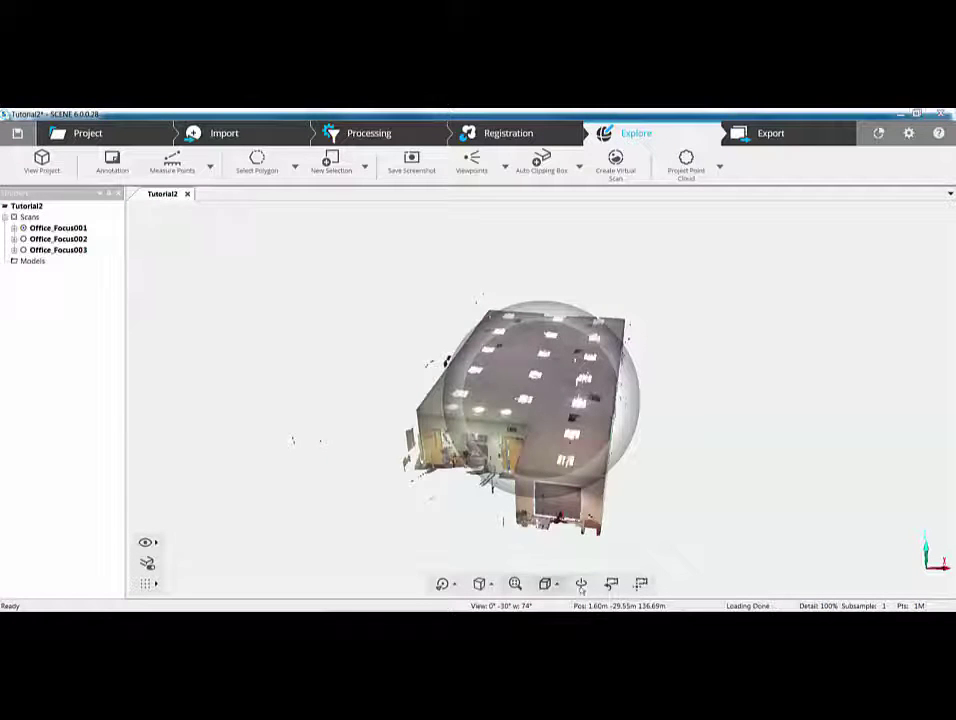
left_click_drag(555, 468, 528, 470)
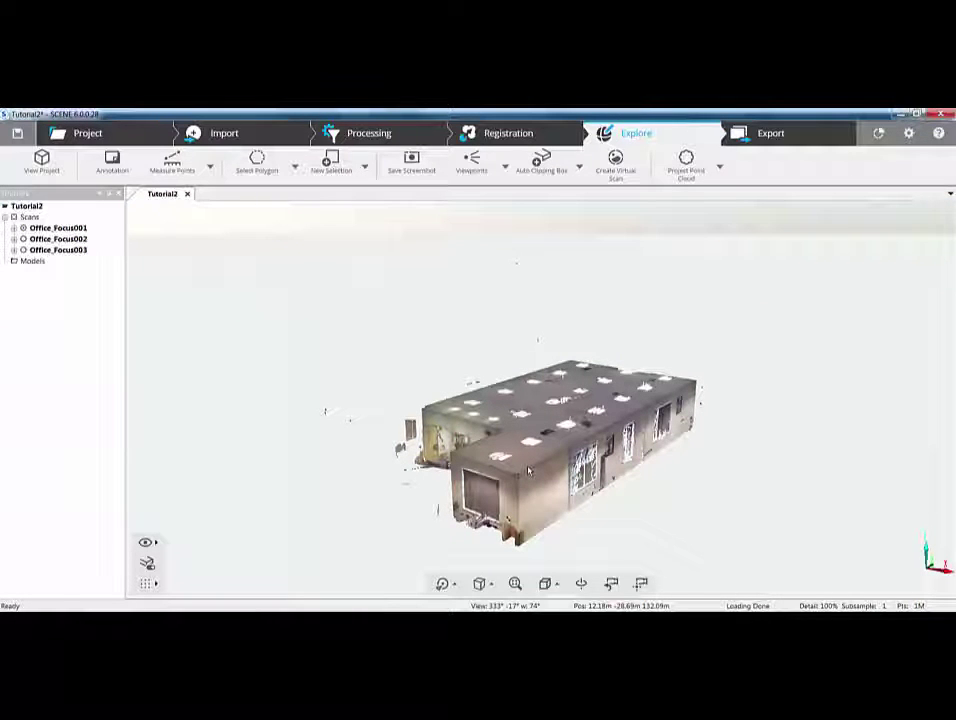
left_click_drag(528, 470, 530, 470)
Step: Examine the Registration settings, including the registration method, sensors and the Cloud to Cloud and Top View subsampling
left_click(908, 134)
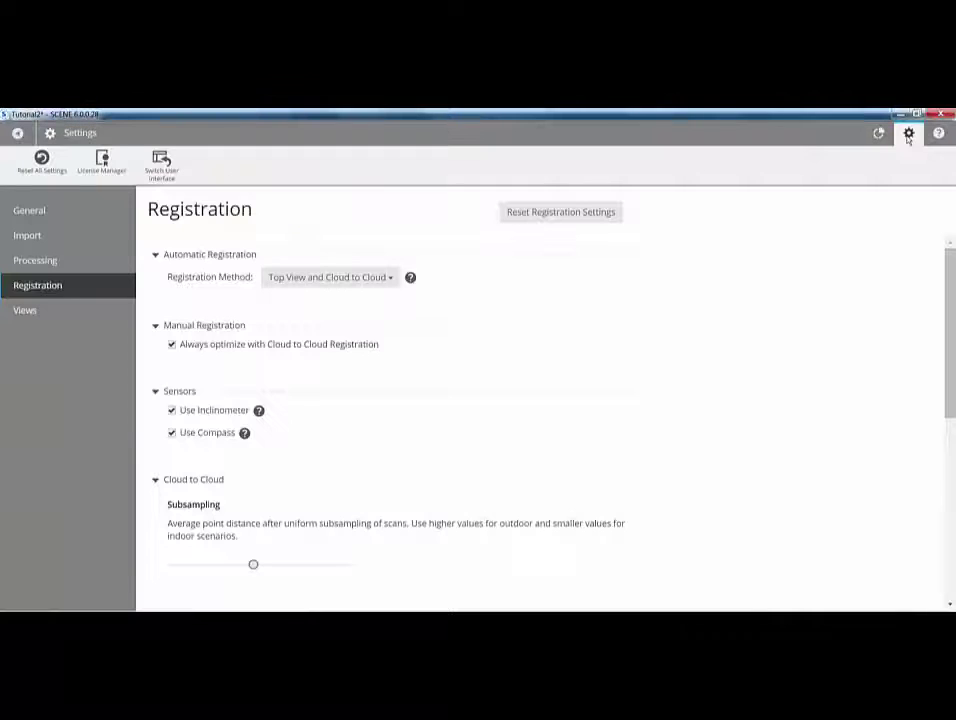
scroll(270, 455, "down", 2)
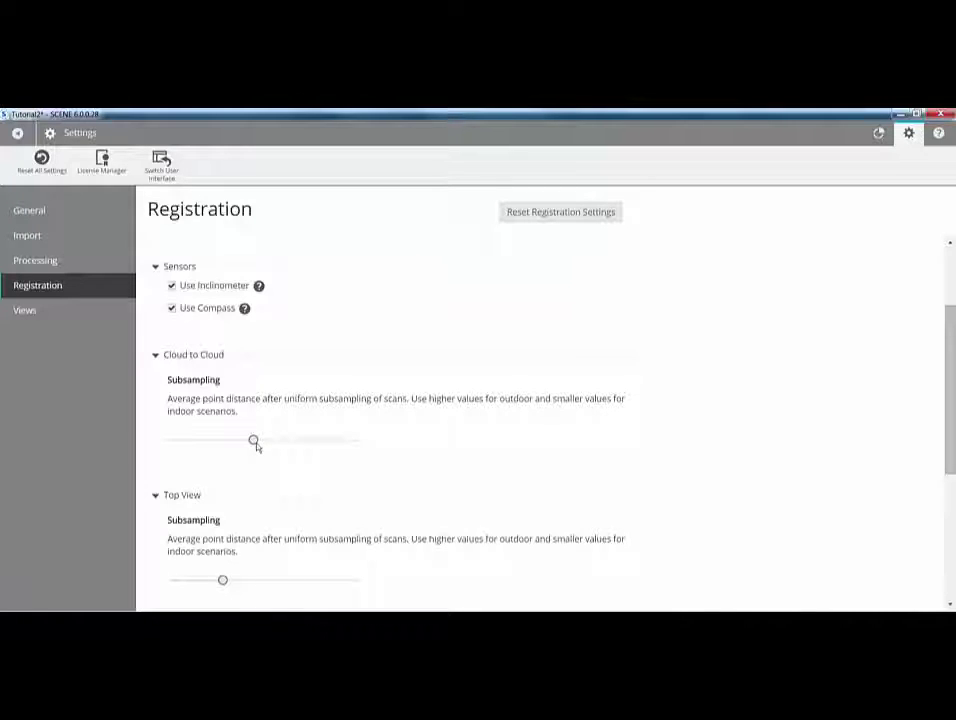
Step: Switch to the classic user interface and look through the commands available for the Scans cluster
left_click(162, 160)
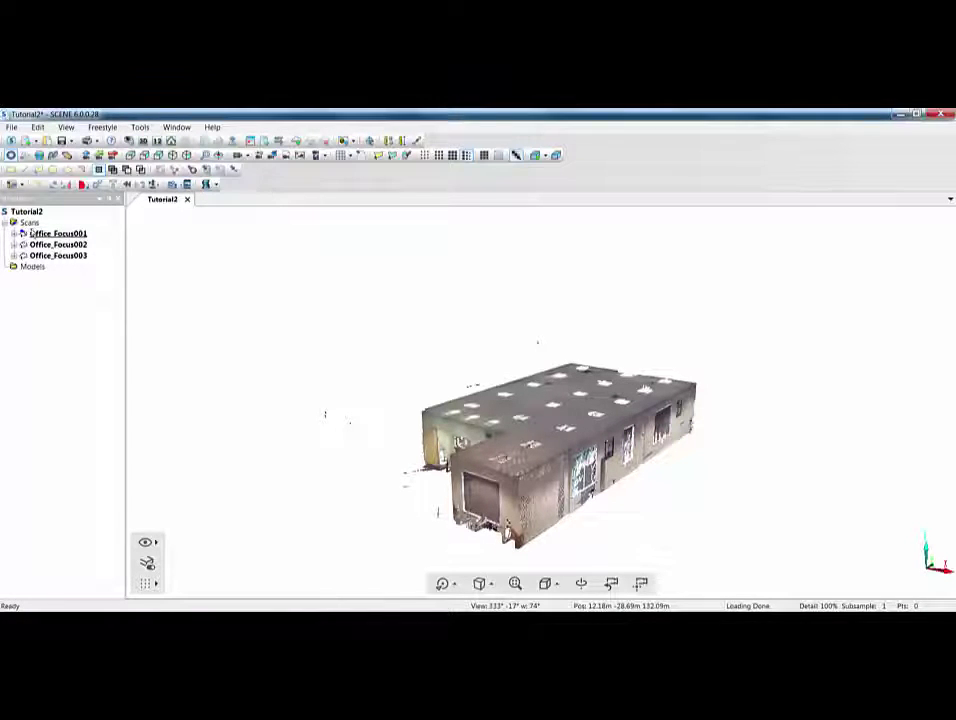
right_click(29, 222)
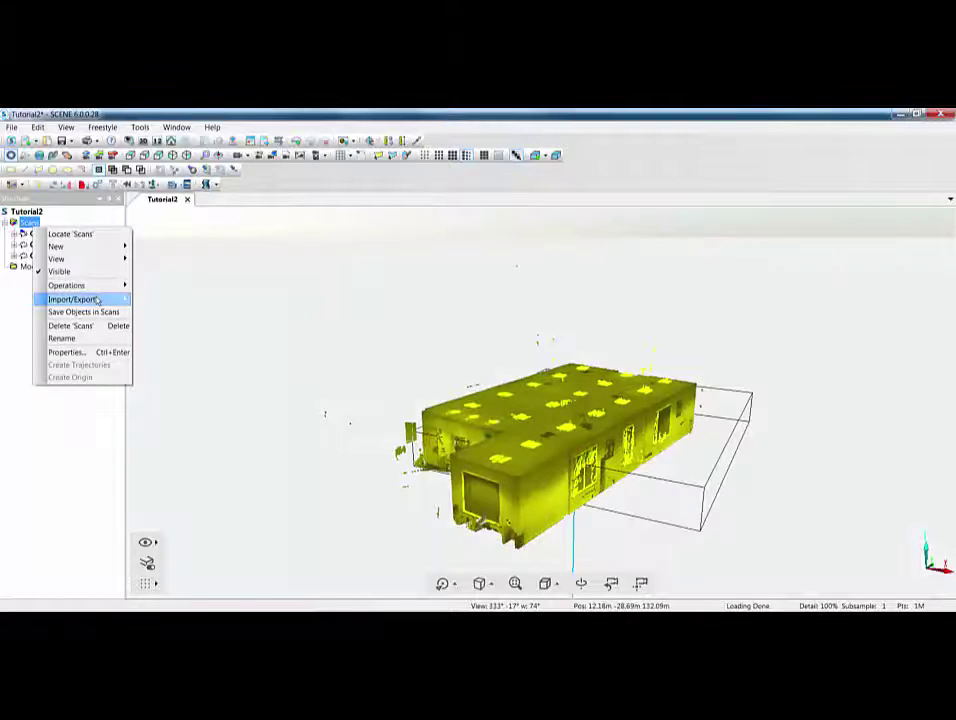
mouse_move(96, 299)
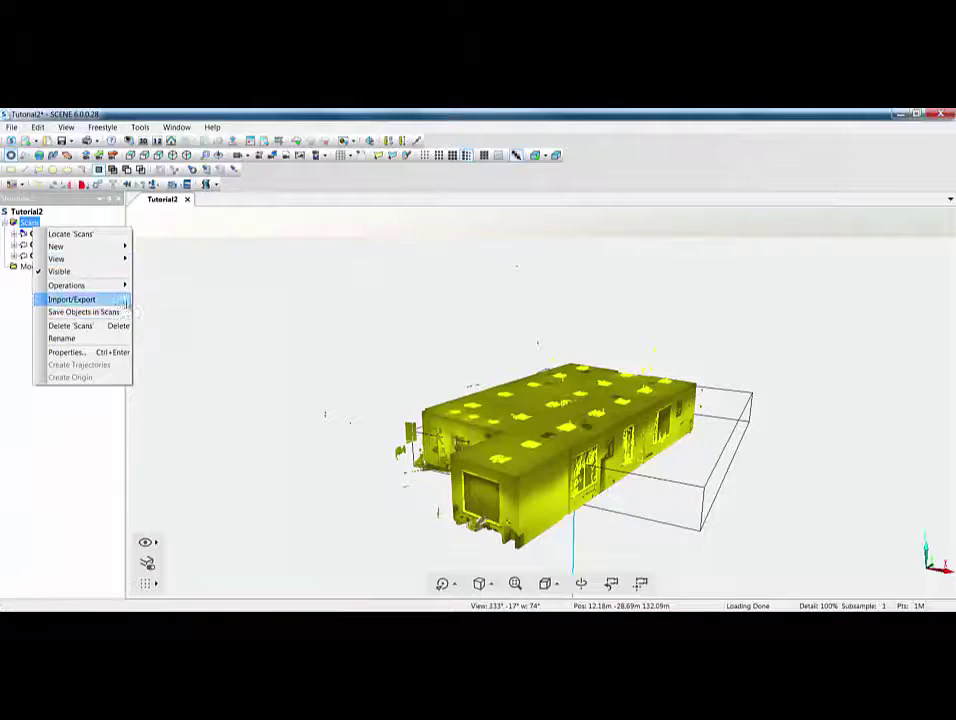
left_click(136, 307)
left_click(12, 158)
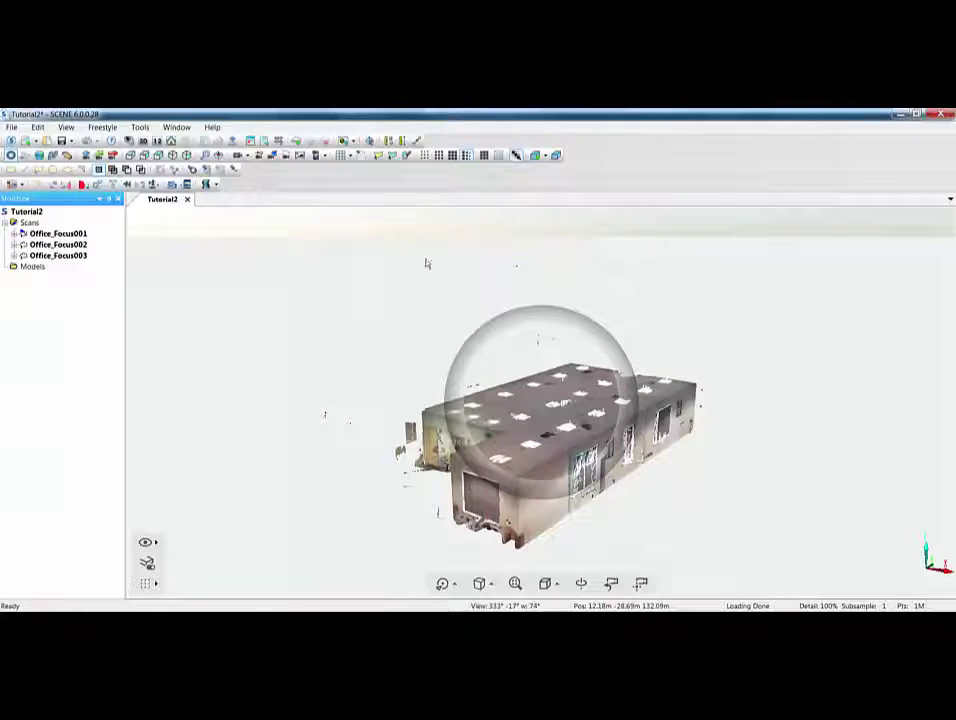
Step: Open the navigation options and choose Smart as the default navigation mode
left_click(141, 127)
left_click(155, 279)
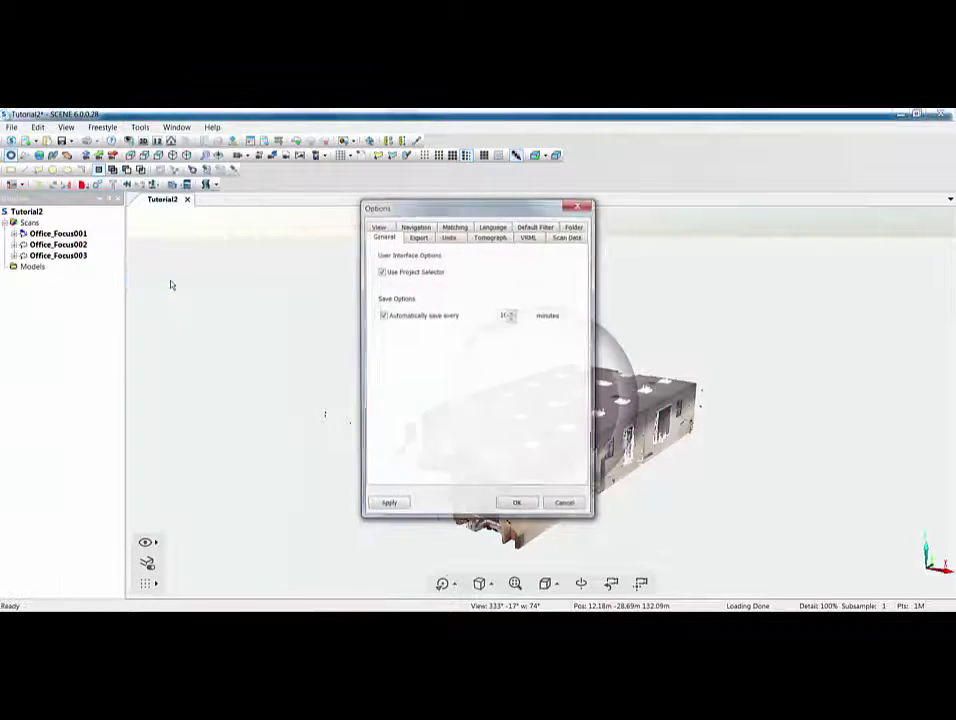
left_click(415, 236)
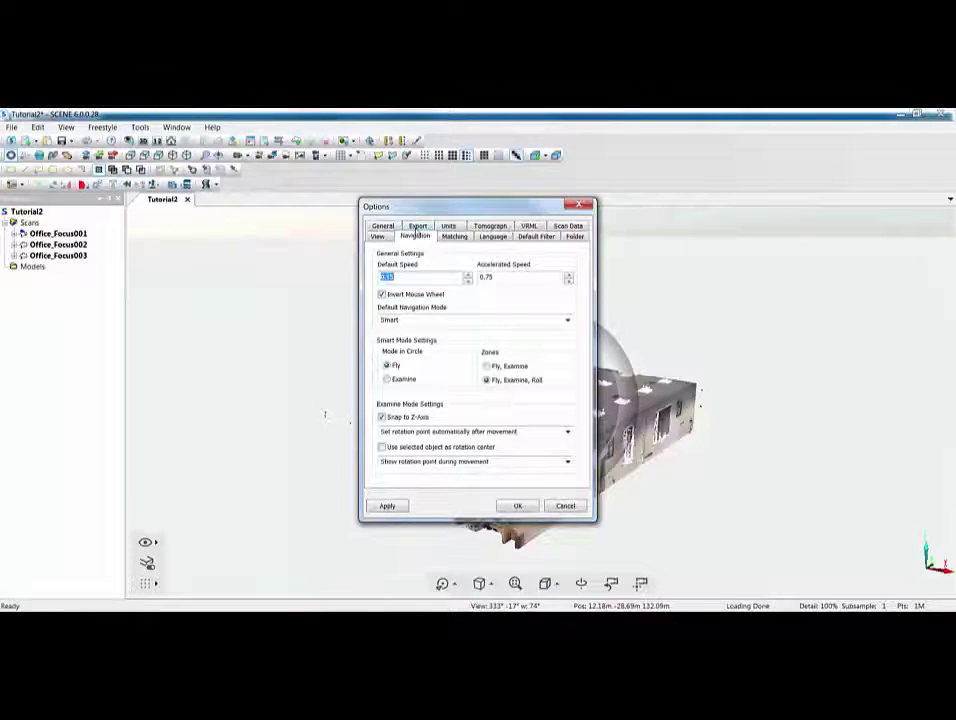
left_click(566, 320)
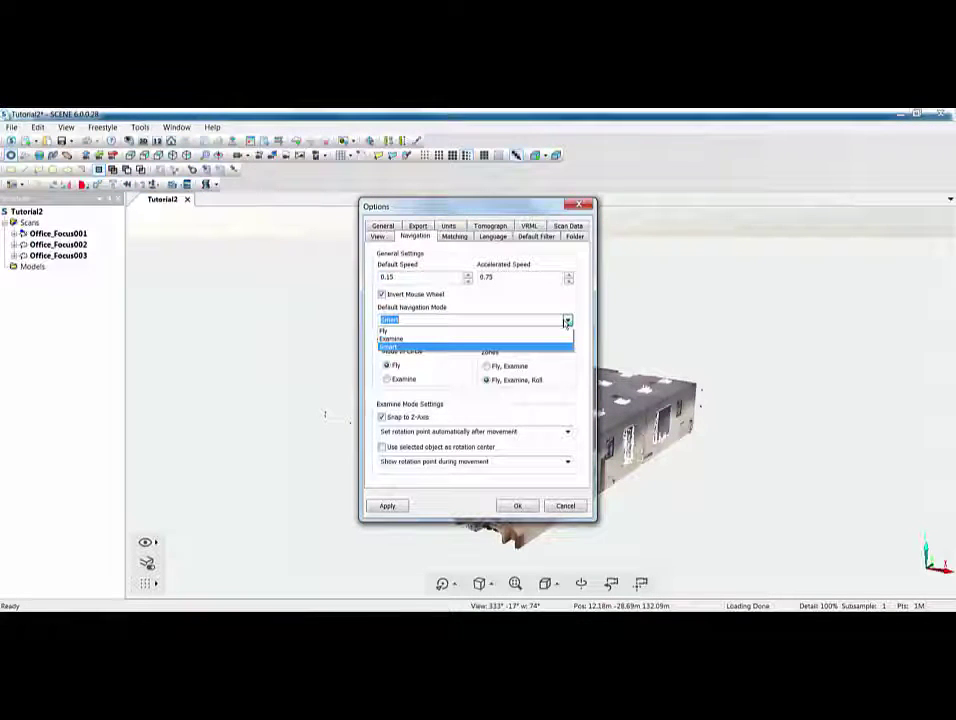
left_click(480, 346)
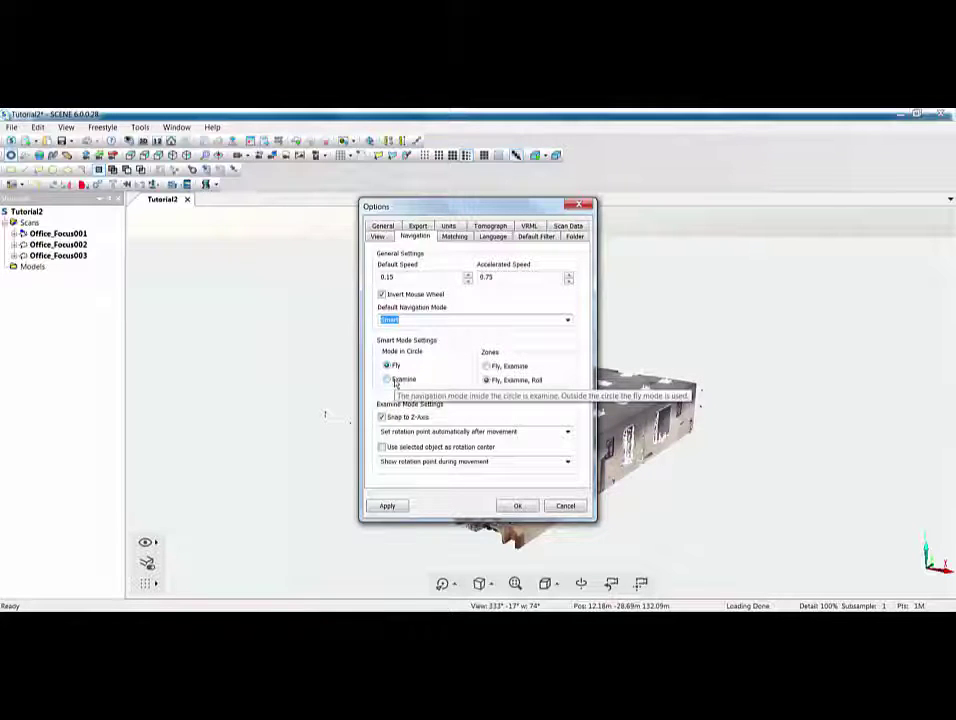
Step: Apply the Fly, Examine zones in the smart mode settings and move the Options dialog clear of the model
left_click(394, 381)
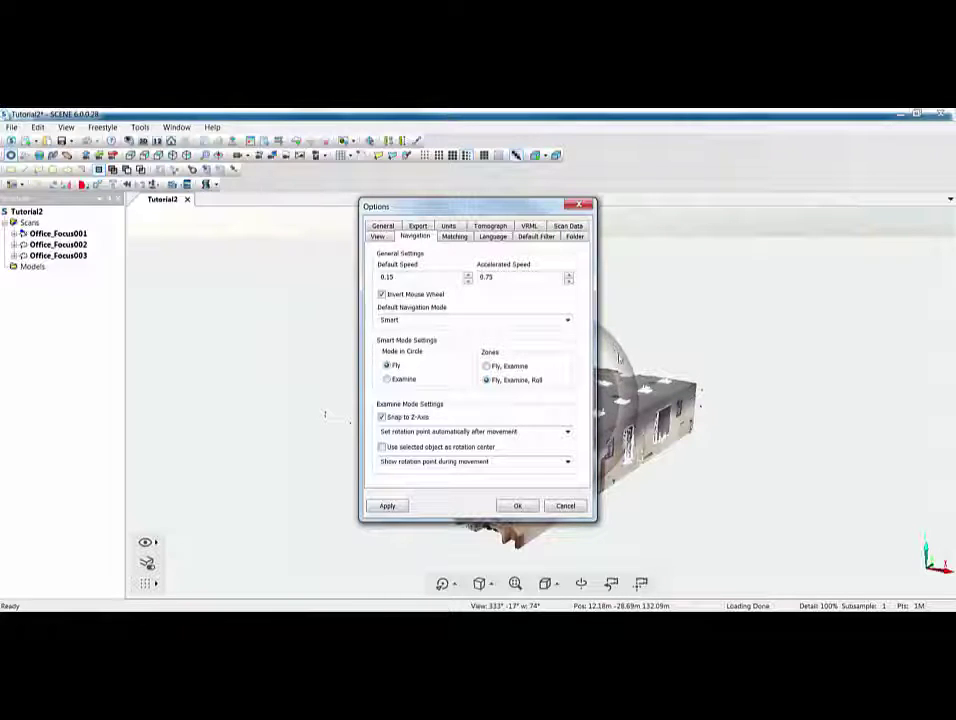
left_click(487, 367)
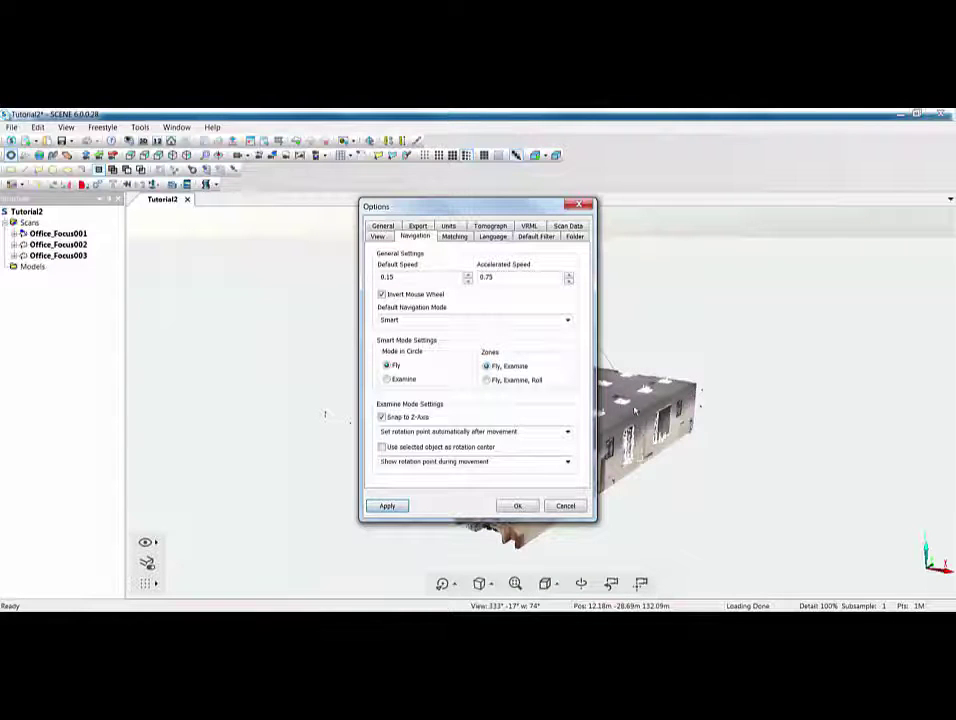
left_click_drag(537, 214, 387, 221)
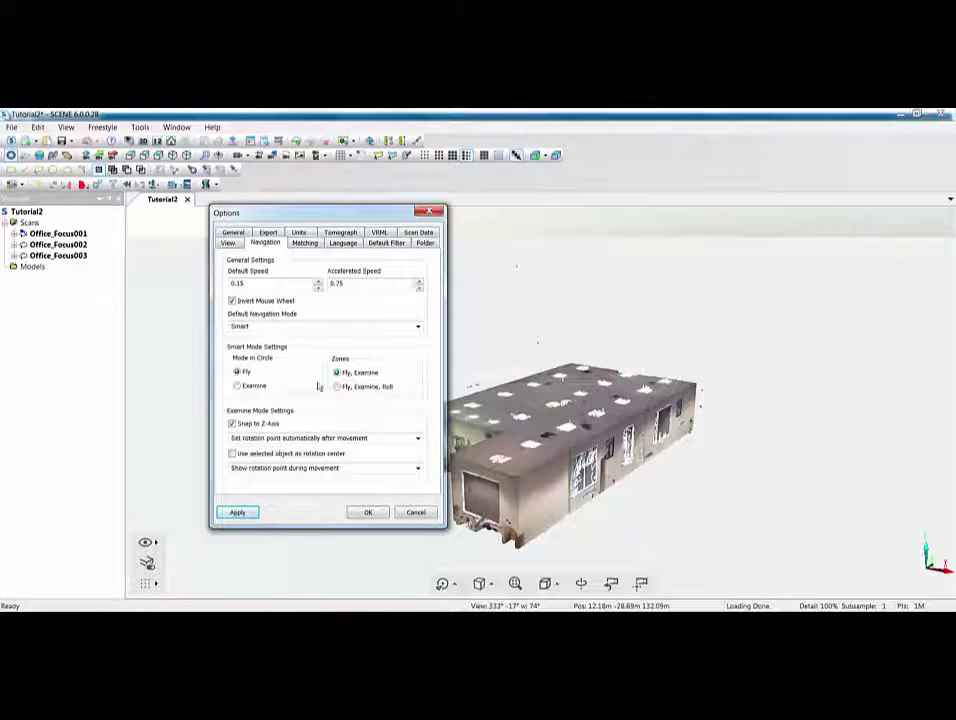
Step: Set the smart mode zones to Fly, Examine, Roll, apply the setting and try rolling the 3D view
left_click(339, 386)
left_click(250, 514)
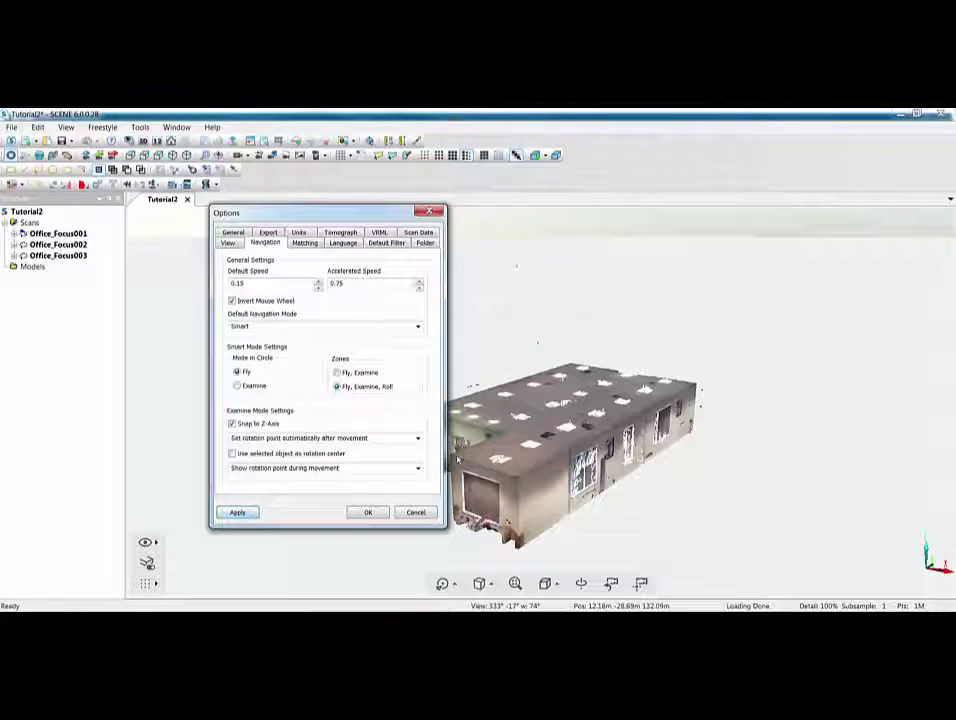
left_click_drag(540, 399, 539, 400)
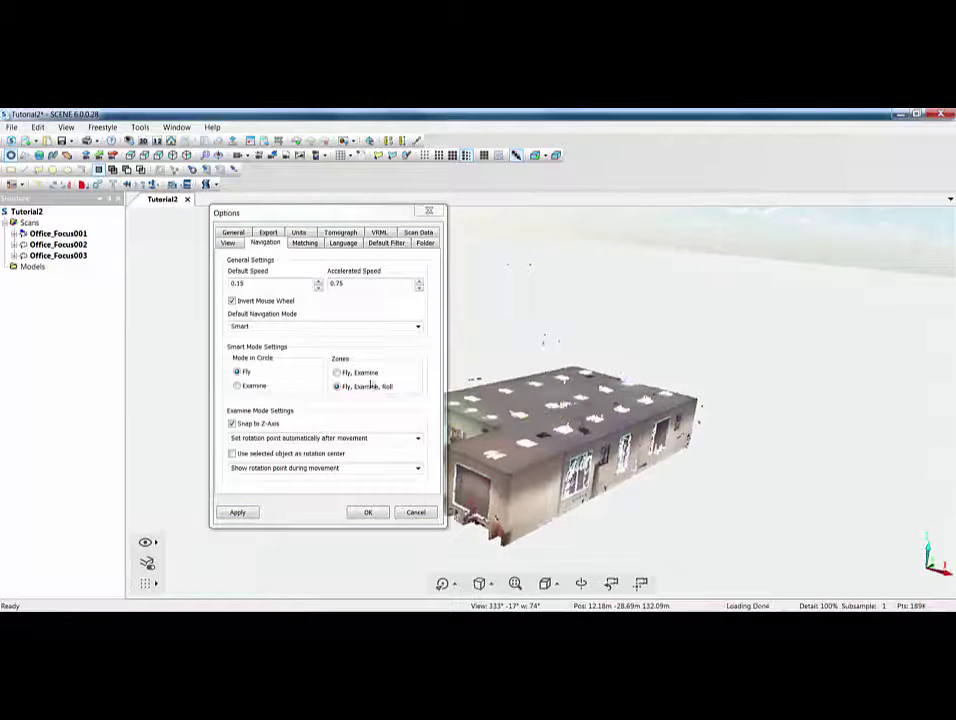
Step: Switch the smart mode zones to Fly, Examine, return them to Fly, Examine, Roll and accept the options
left_click(339, 373)
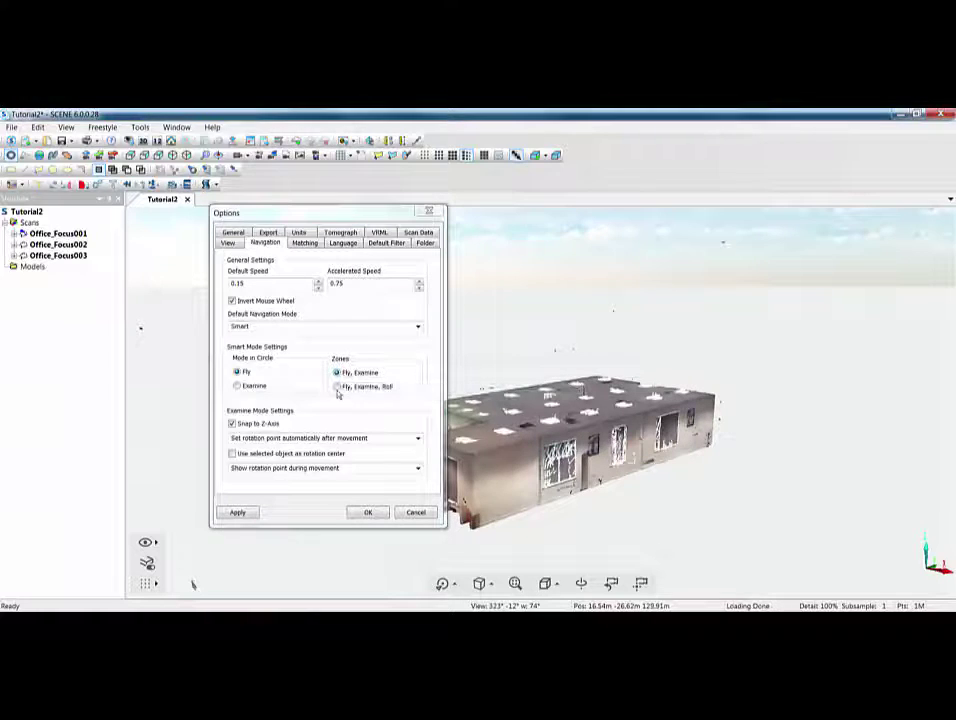
left_click(335, 388)
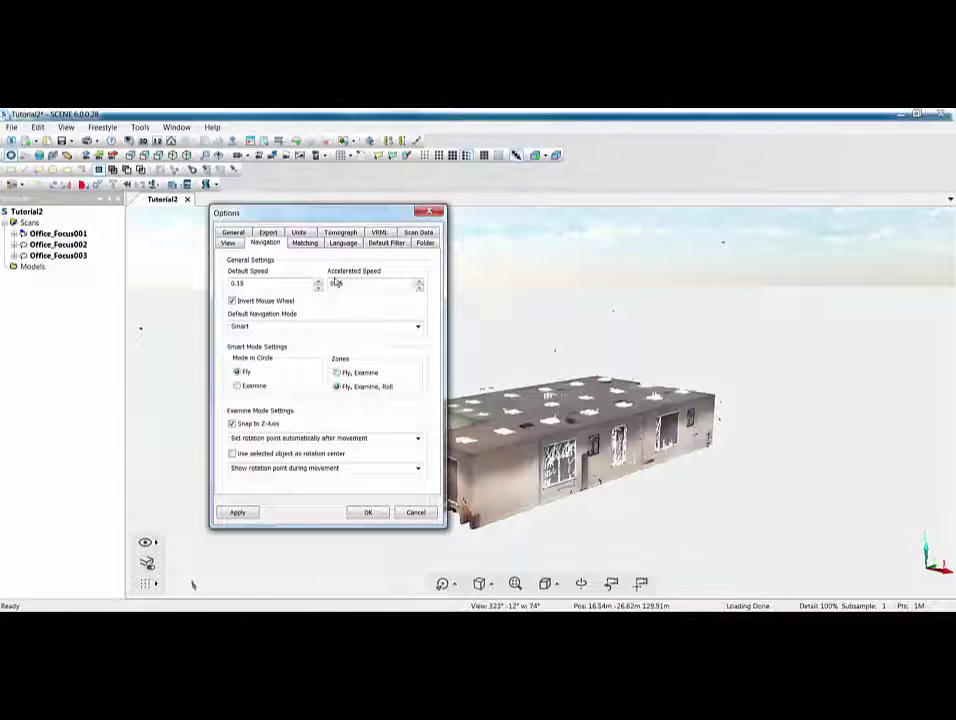
left_click(368, 512)
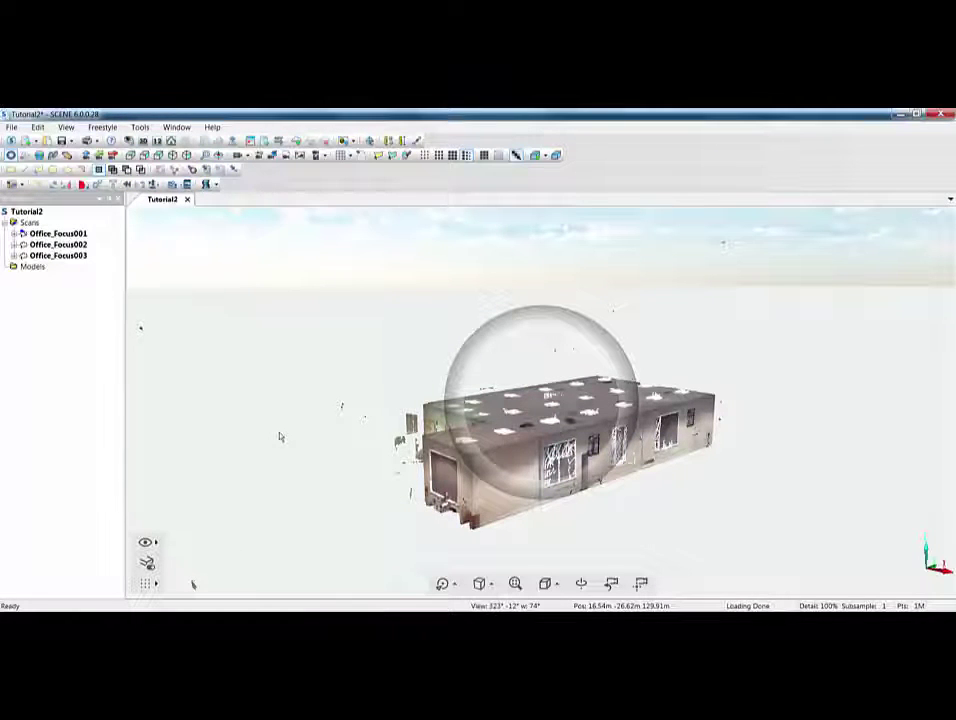
Step: Switch from the classic interface back to the HTML interface and show Tutorial2 in the Explore view
left_click(67, 128)
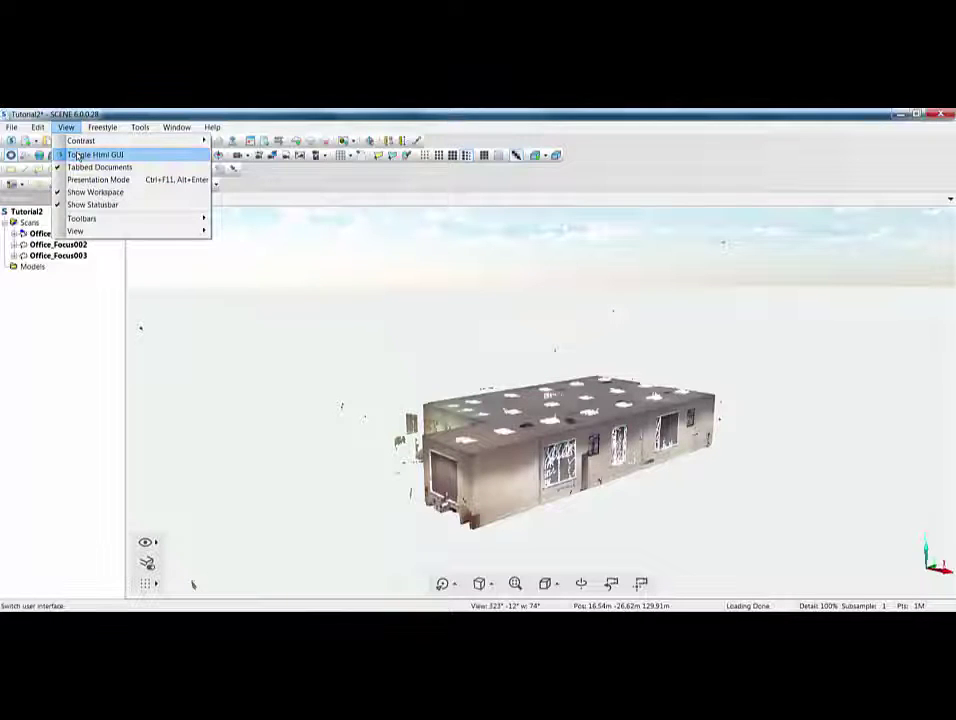
left_click(78, 156)
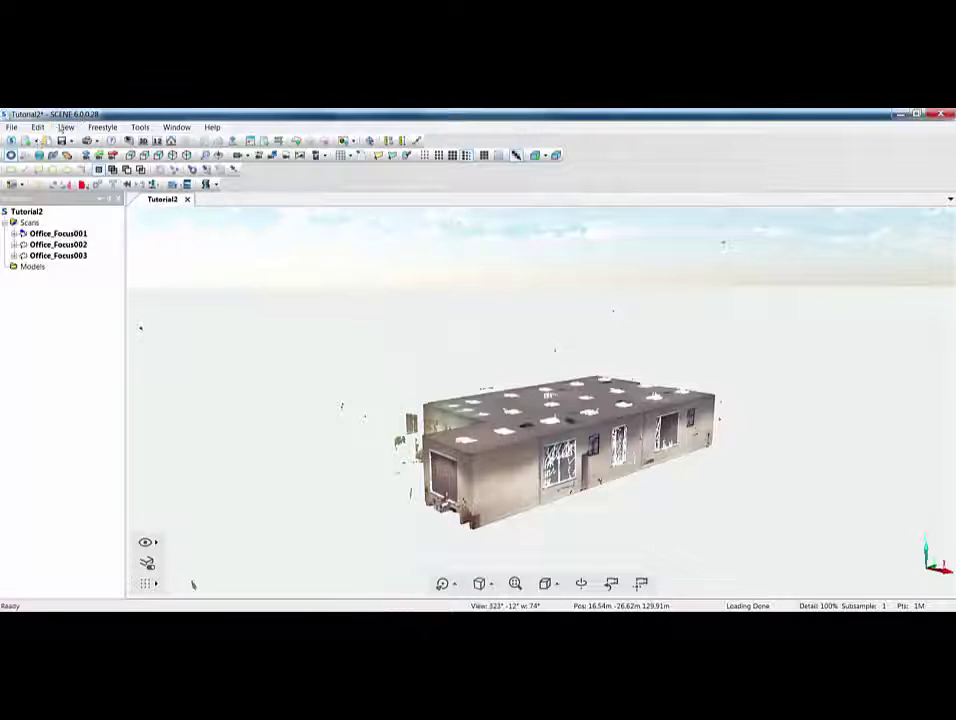
left_click(11, 141)
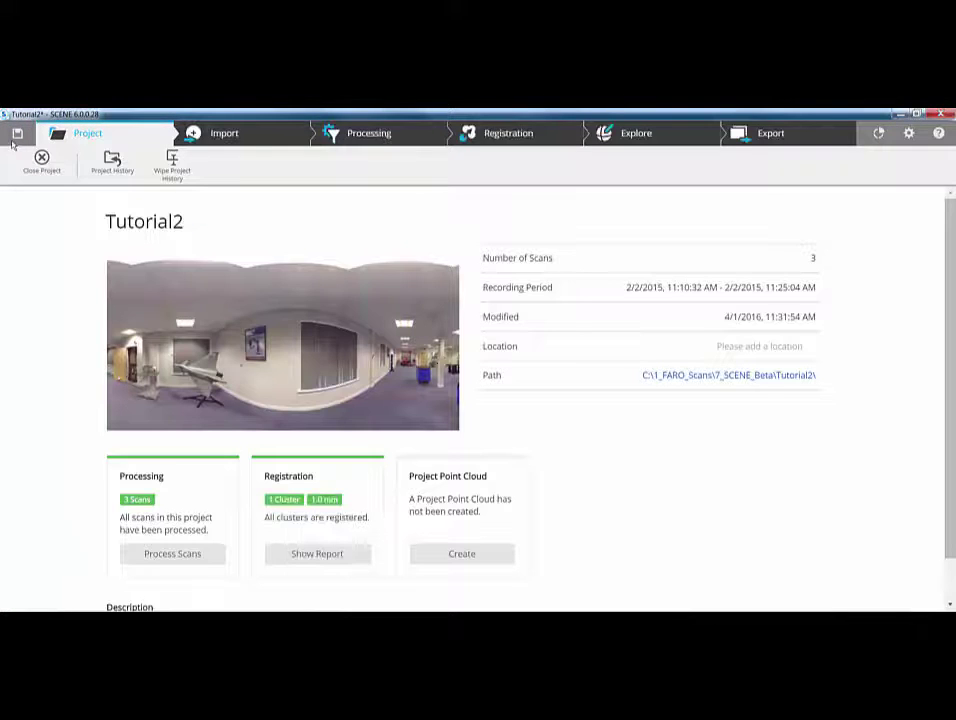
left_click(634, 134)
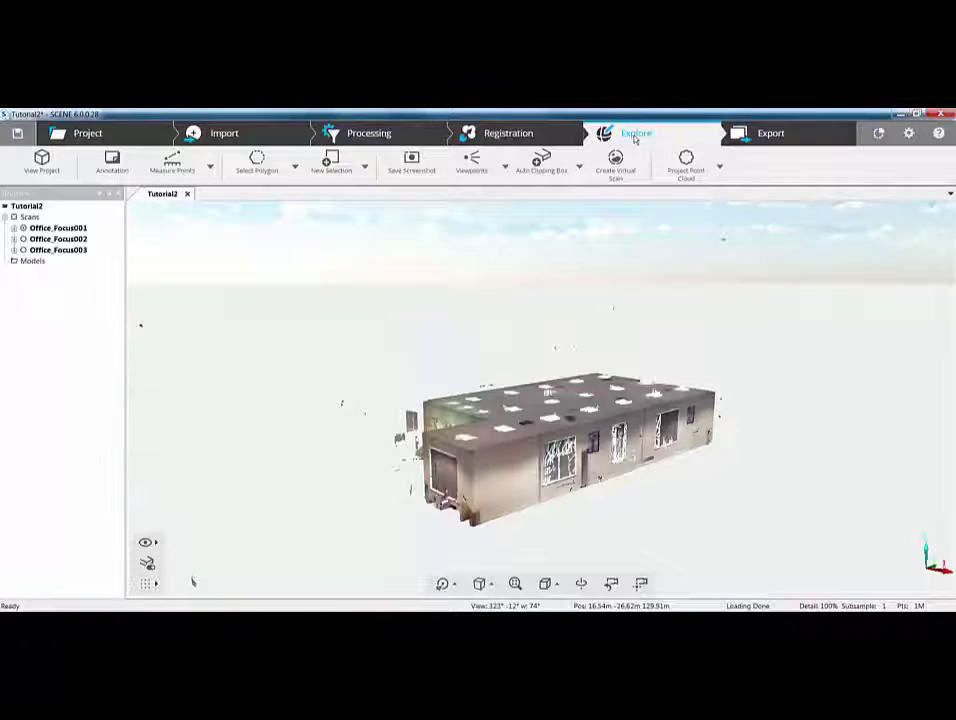
Step: Review the processing, registration and point cloud status in the Tutorial2 project overview and return to the Explore view
left_click(80, 133)
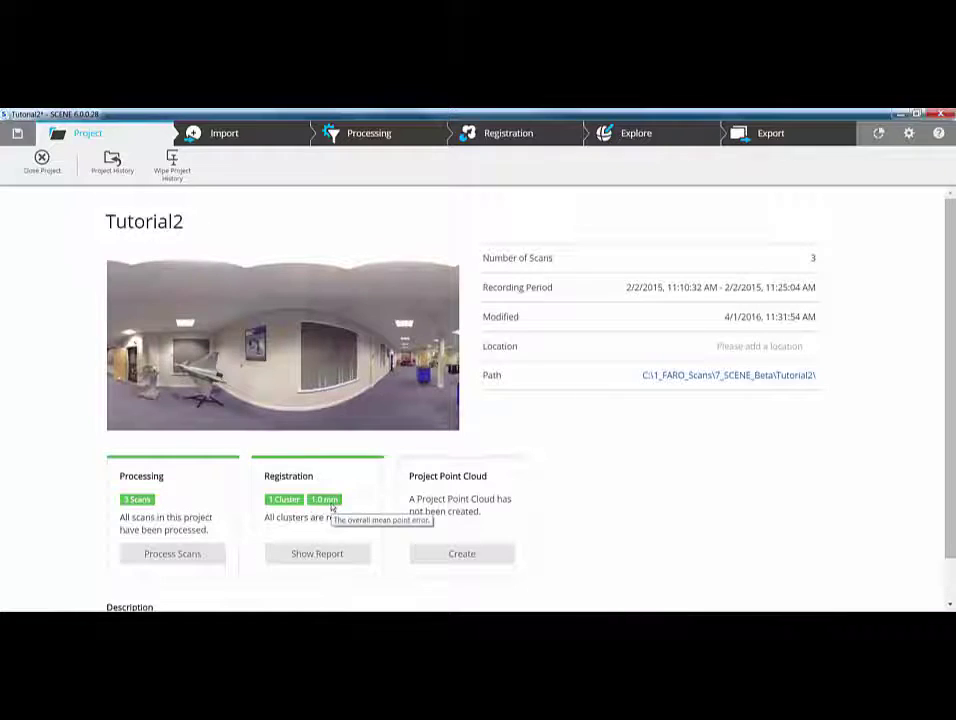
left_click(628, 136)
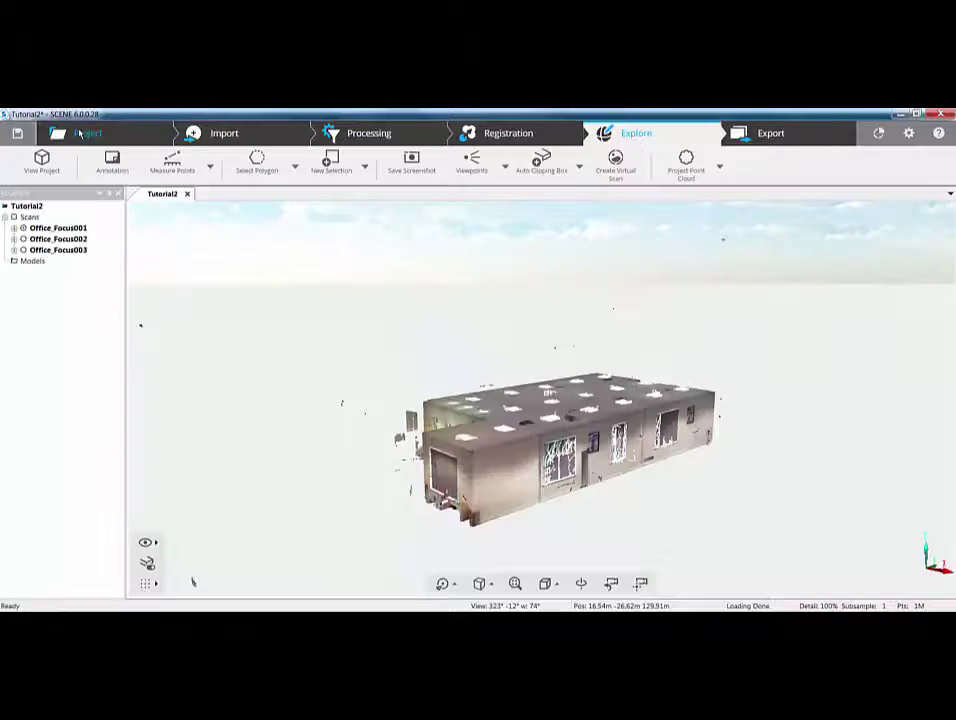
Step: Start creating the project point cloud, saving the pending changes first, and toggle the Full Color Detail option for closed surfaces
left_click(719, 173)
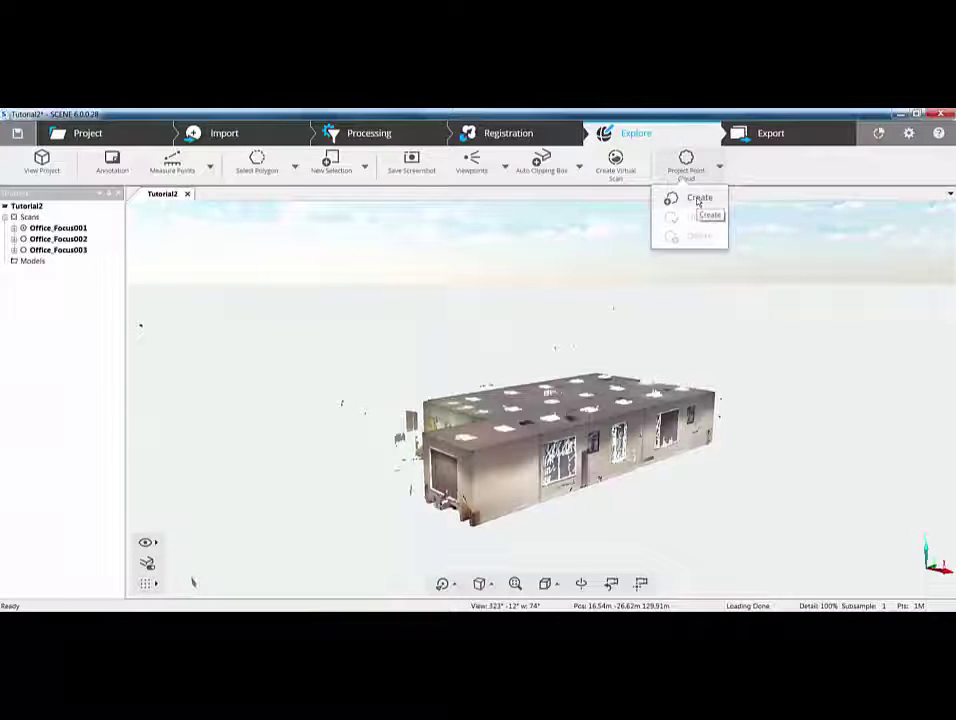
left_click(698, 200)
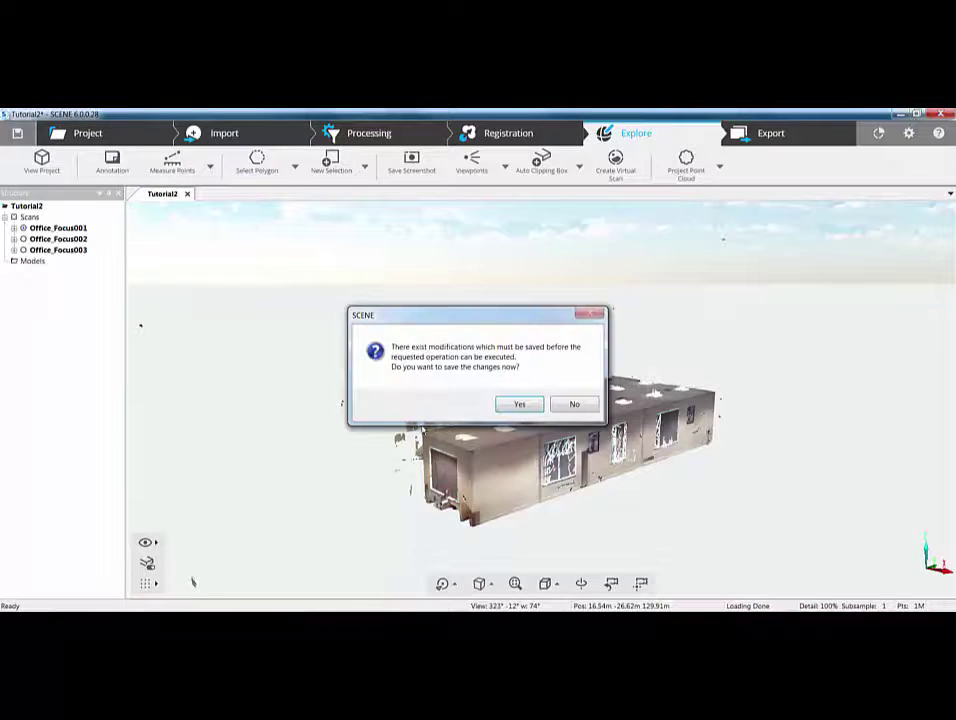
left_click(516, 403)
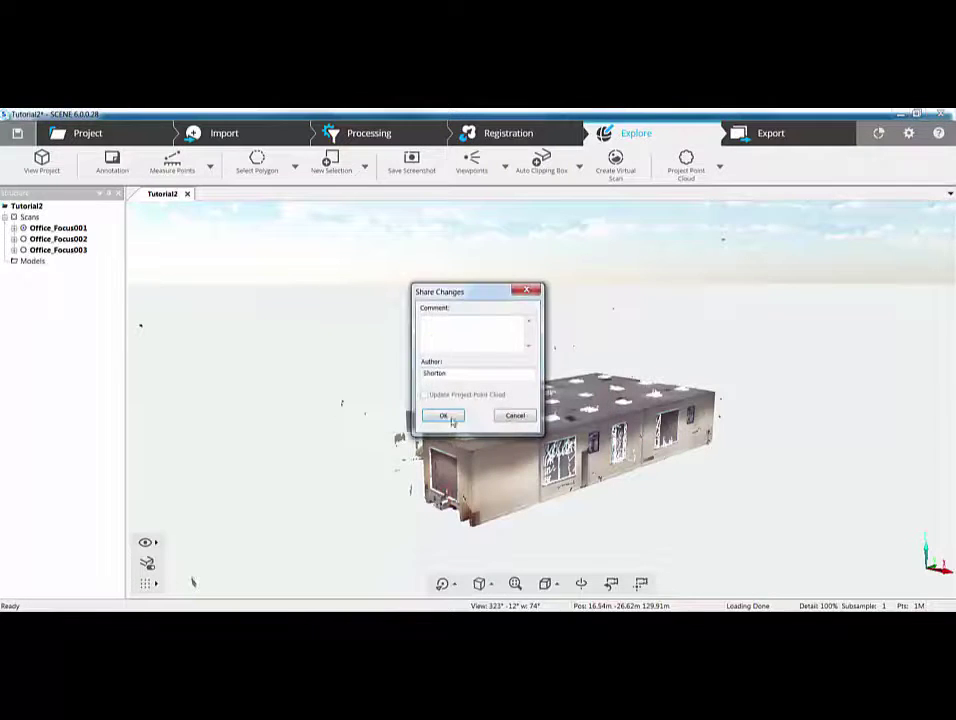
left_click(446, 415)
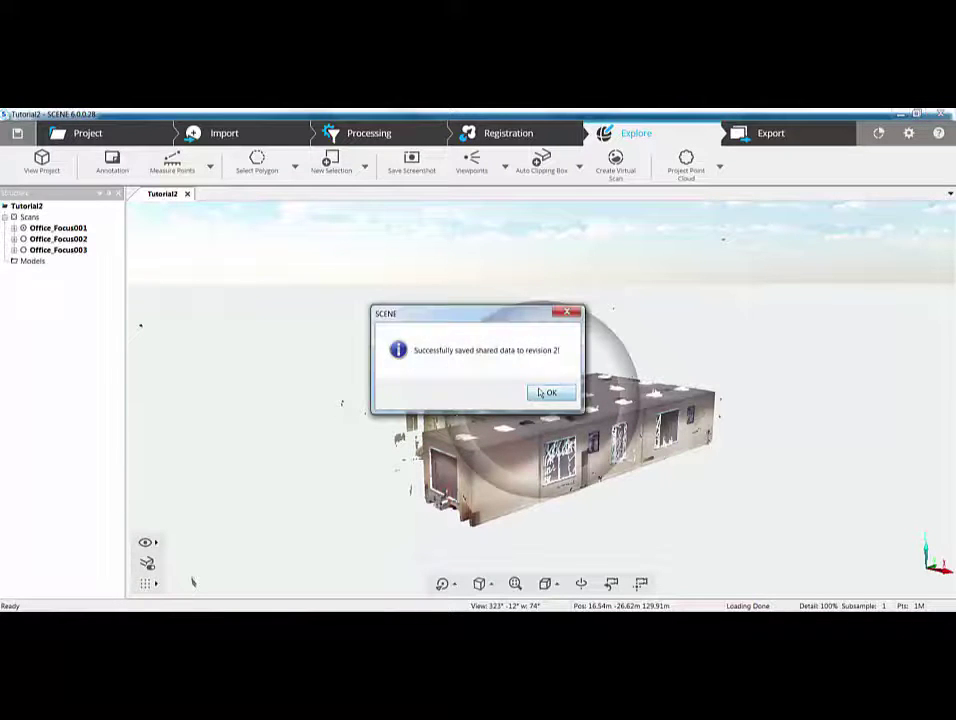
left_click(541, 391)
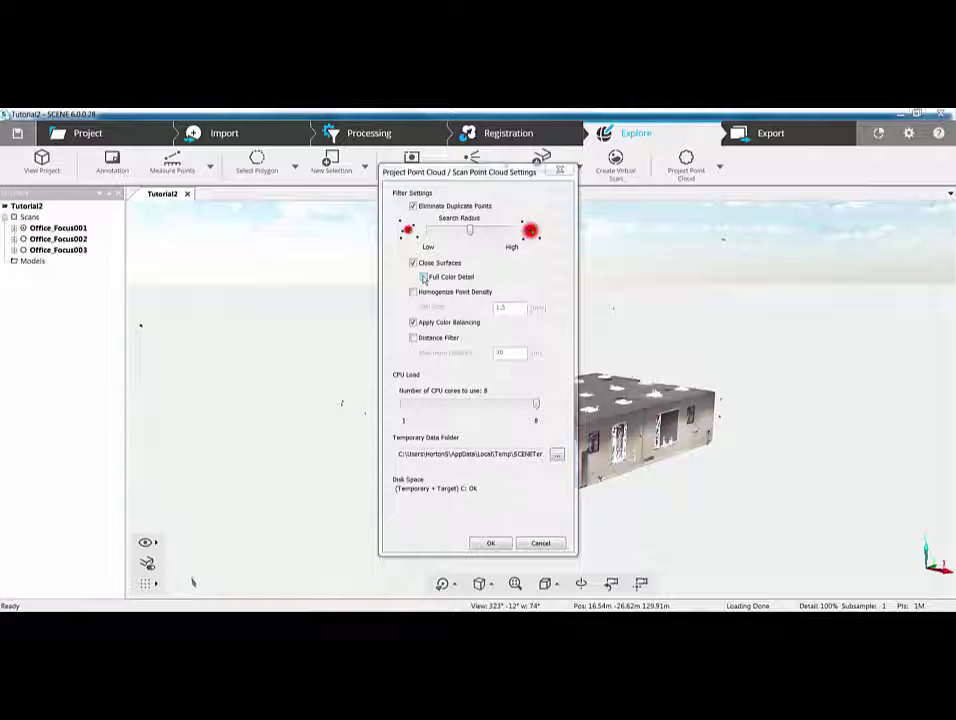
left_click(424, 278)
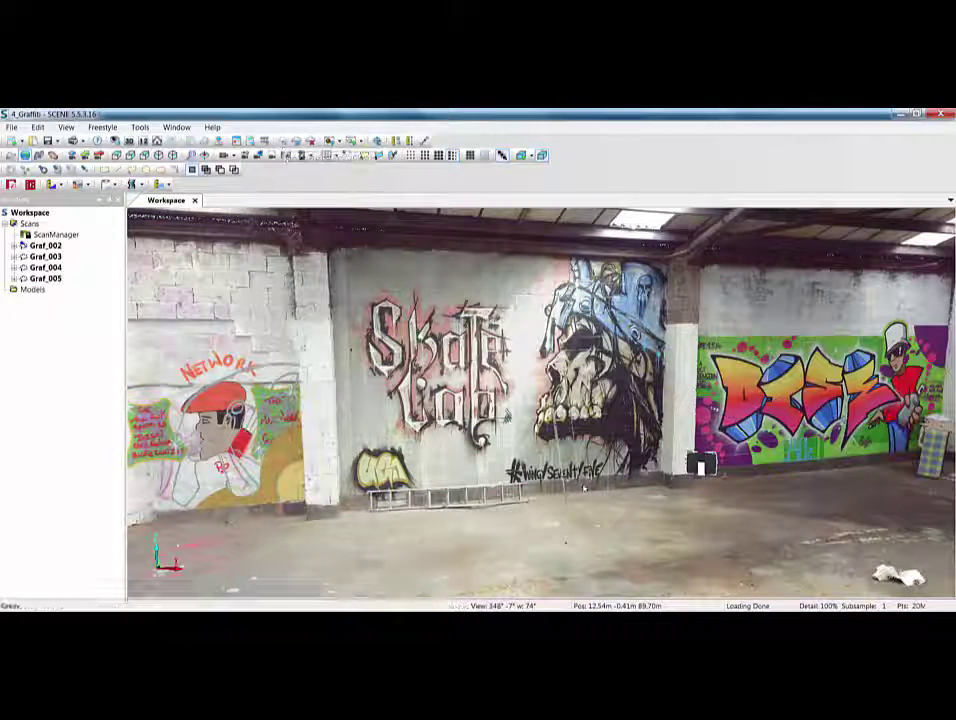
Step: Compare the graffiti wall in the 4_Graffiti project in SCENE 5.5 with the same wall in the Training_1 project in SCENE 6.0
left_click_drag(582, 488, 545, 491)
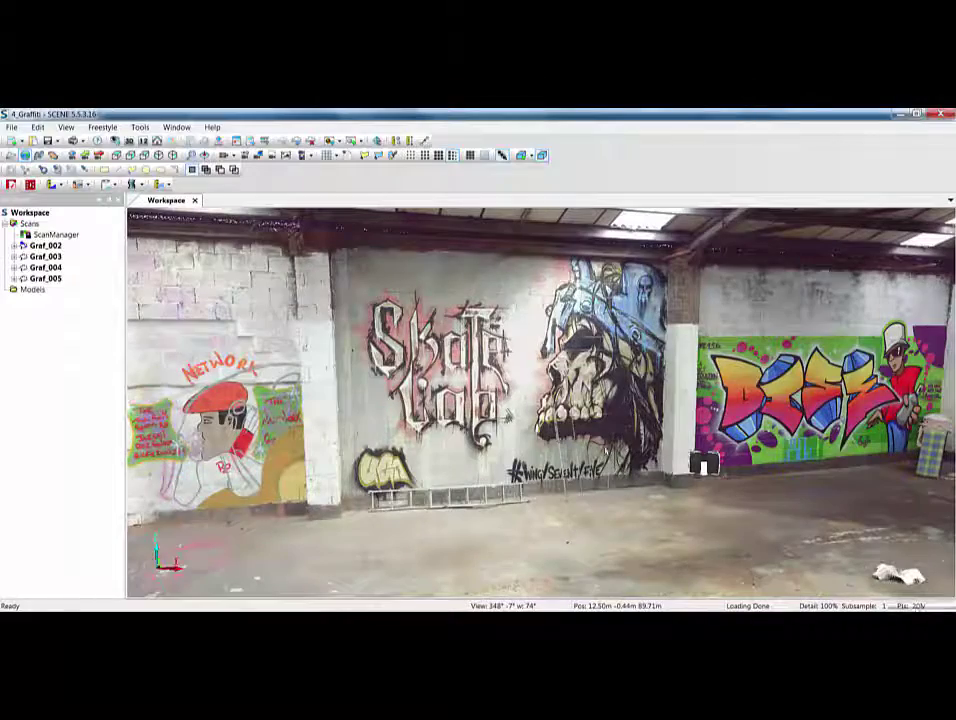
left_click_drag(704, 464, 739, 464)
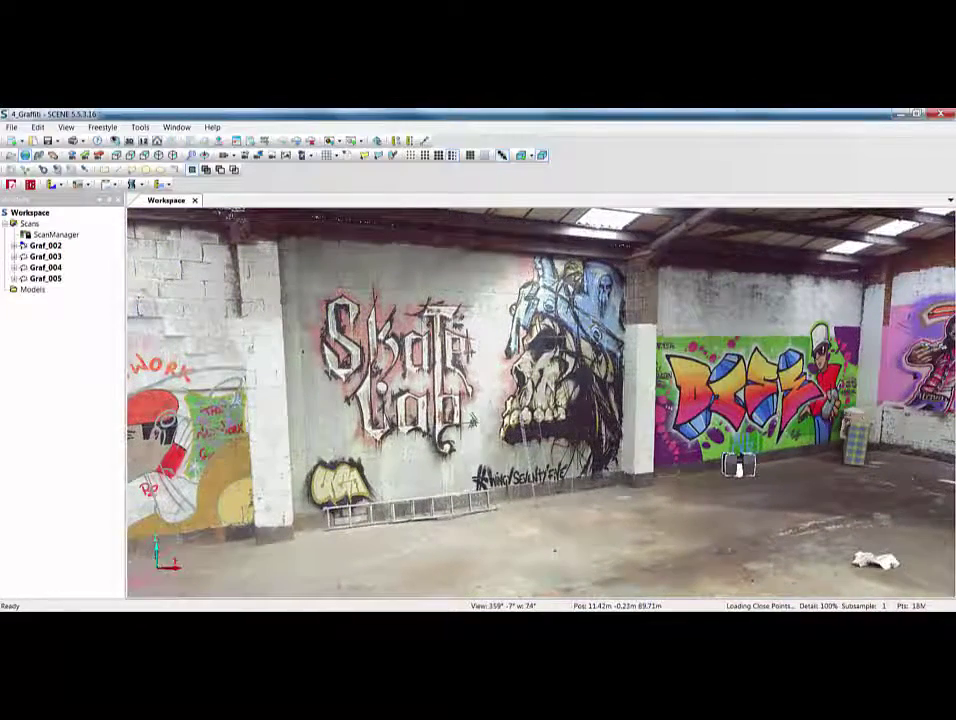
mouse_move(696, 621)
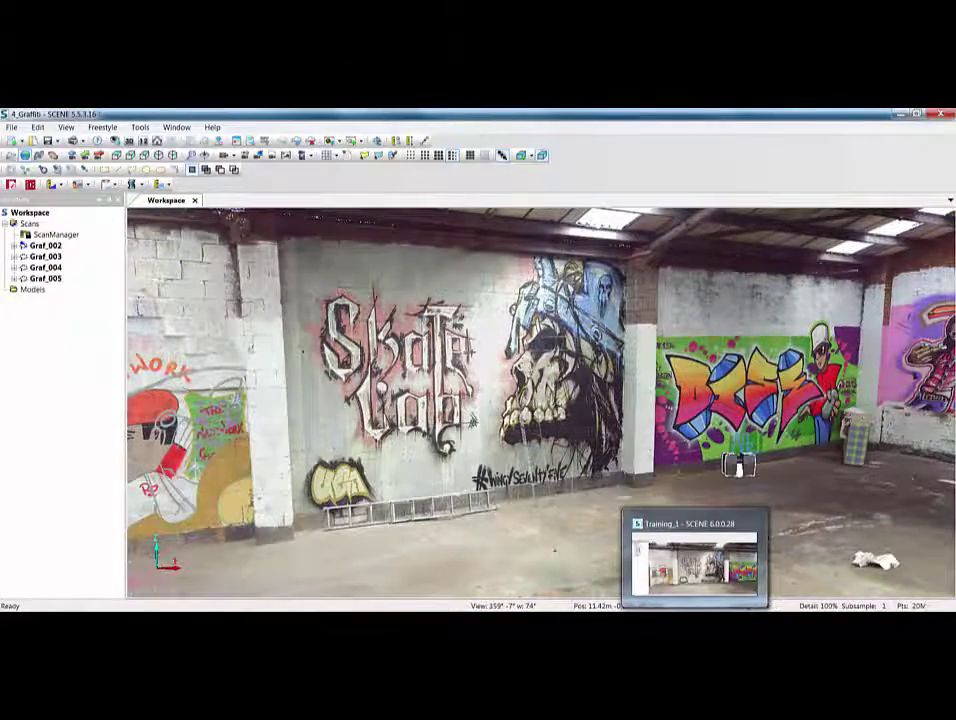
left_click(695, 565)
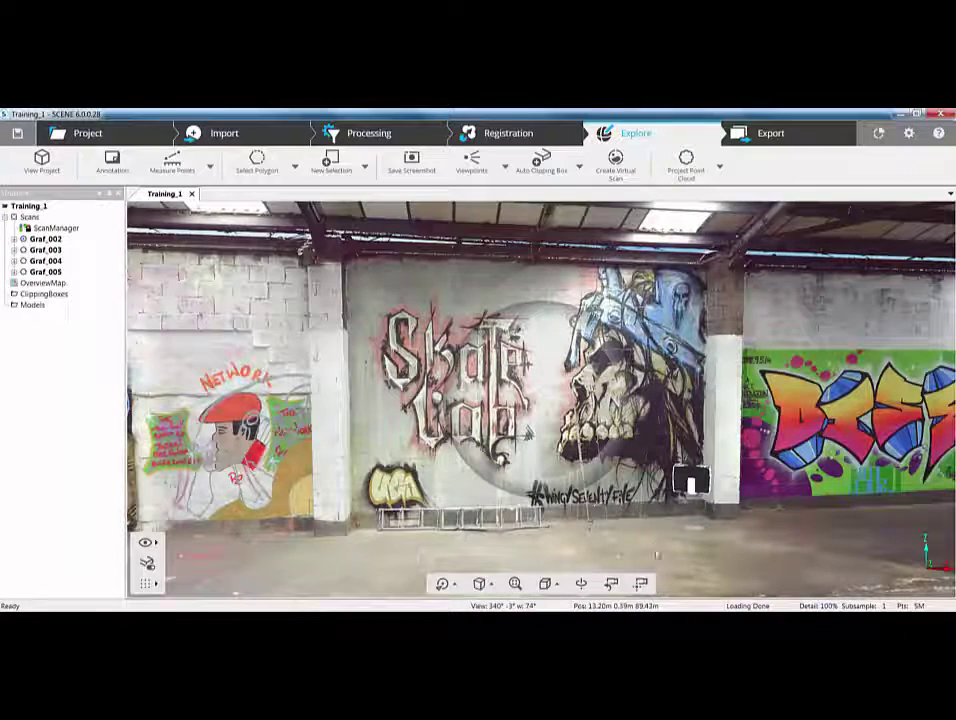
left_click_drag(691, 480, 696, 421)
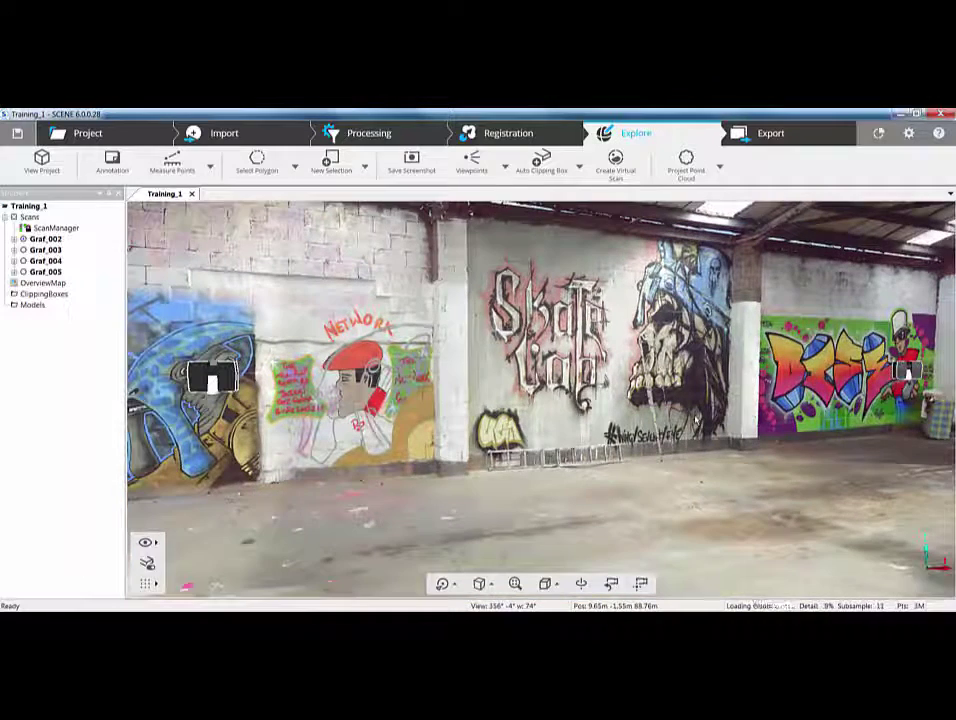
key("Right")
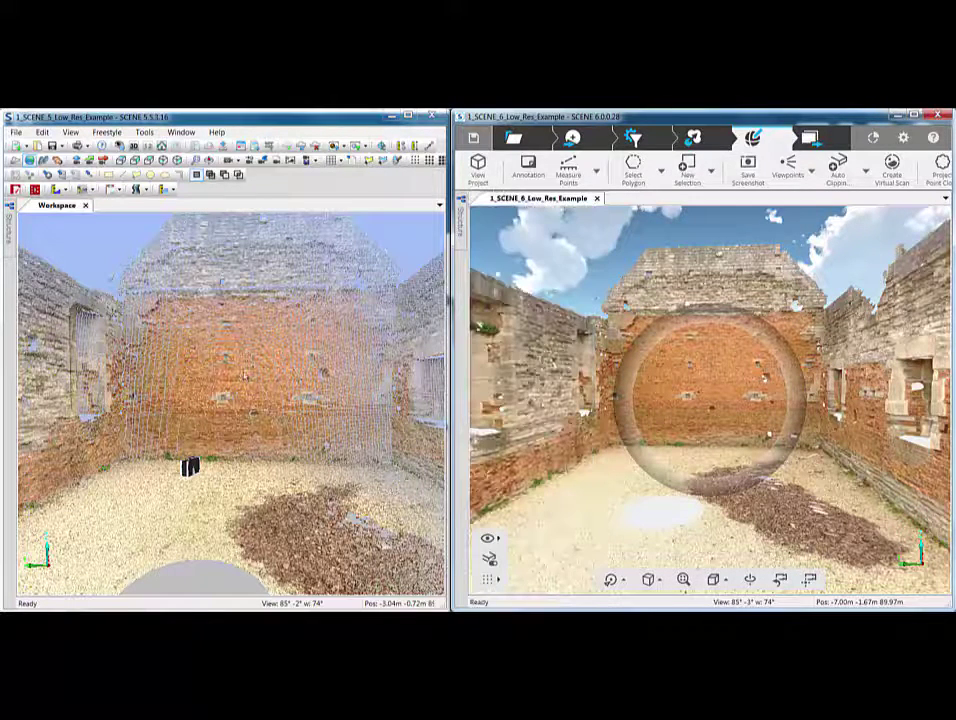
Step: Show the Scan Area properties of scan 1_32 in the 1_SCENE_6_Low_Res_Example project
mouse_move(461, 230)
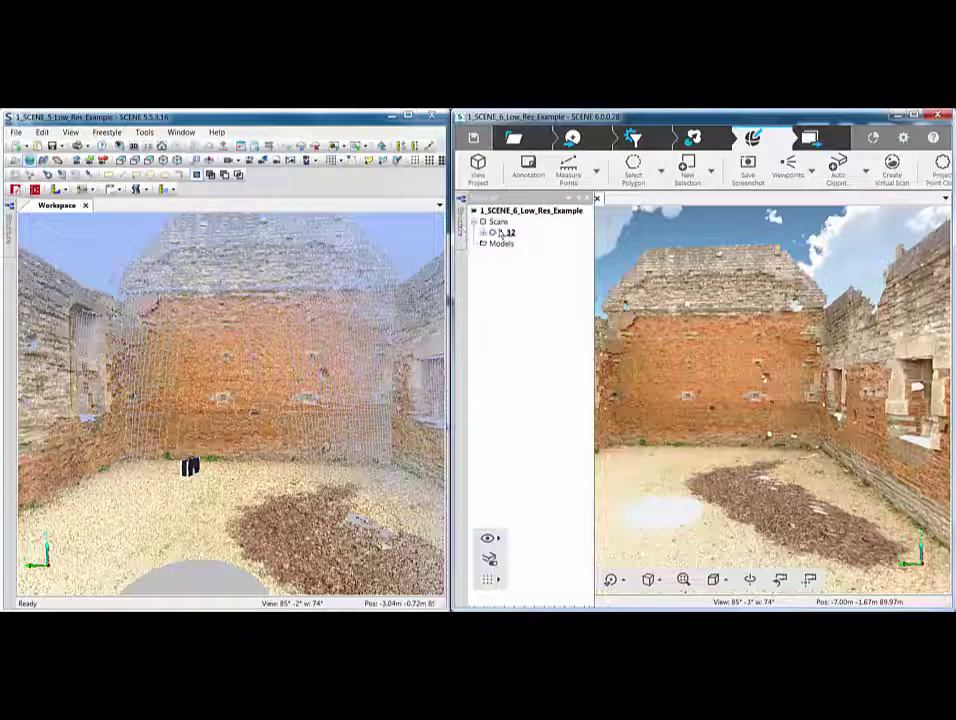
right_click(505, 232)
left_click(539, 330)
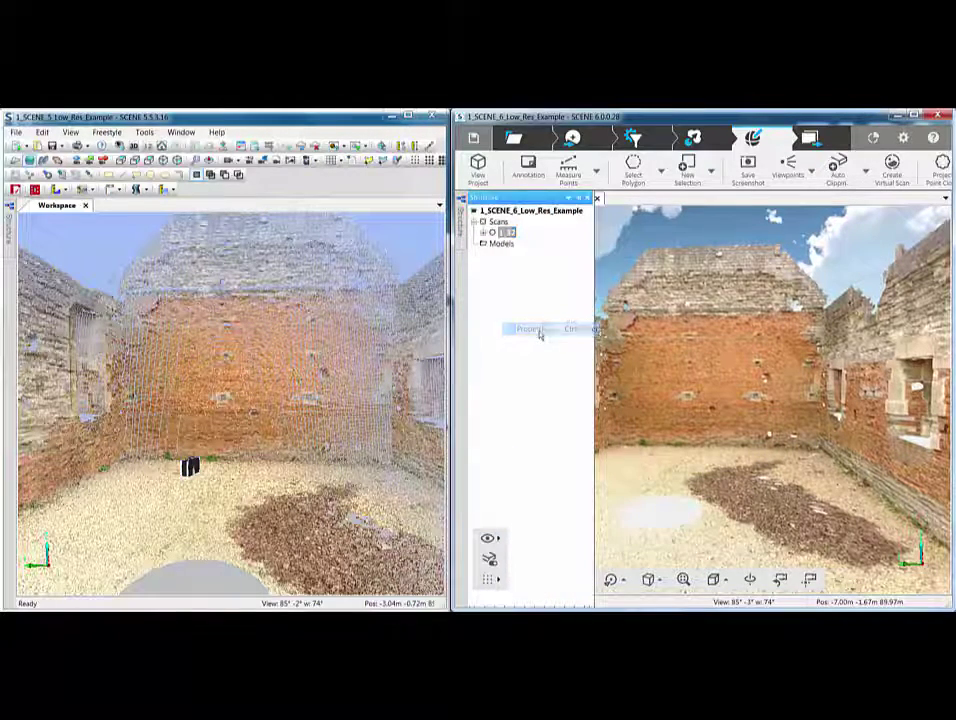
left_click(686, 159)
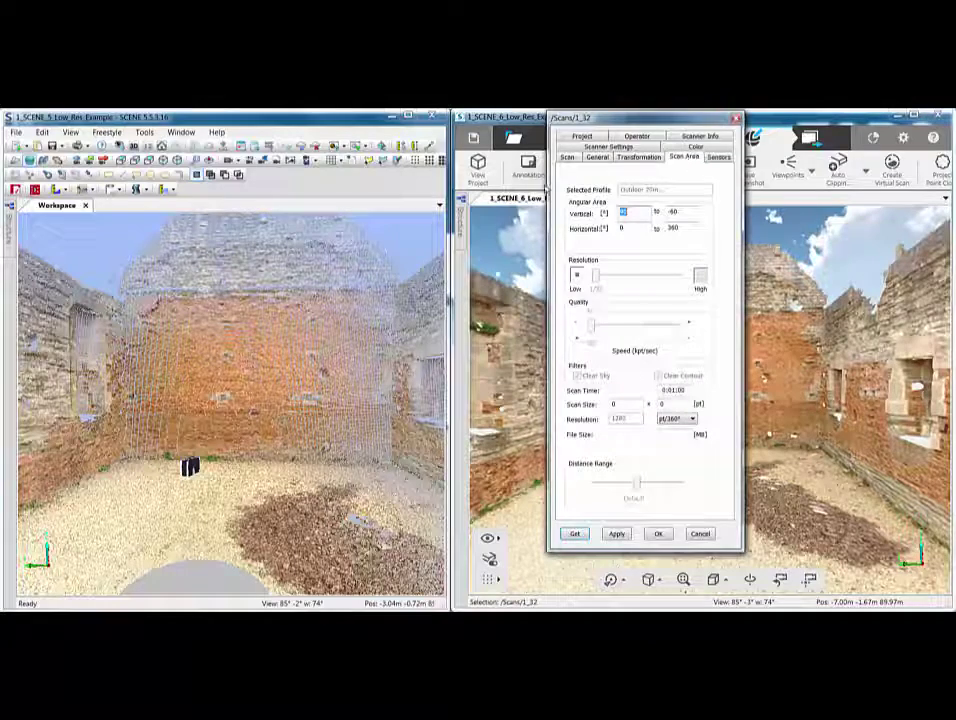
Step: Show the Scan Area properties of scan 1_32 in 1_SCENE_5_Low_Res_Example for comparison and dismiss both properties dialogs
mouse_move(16, 228)
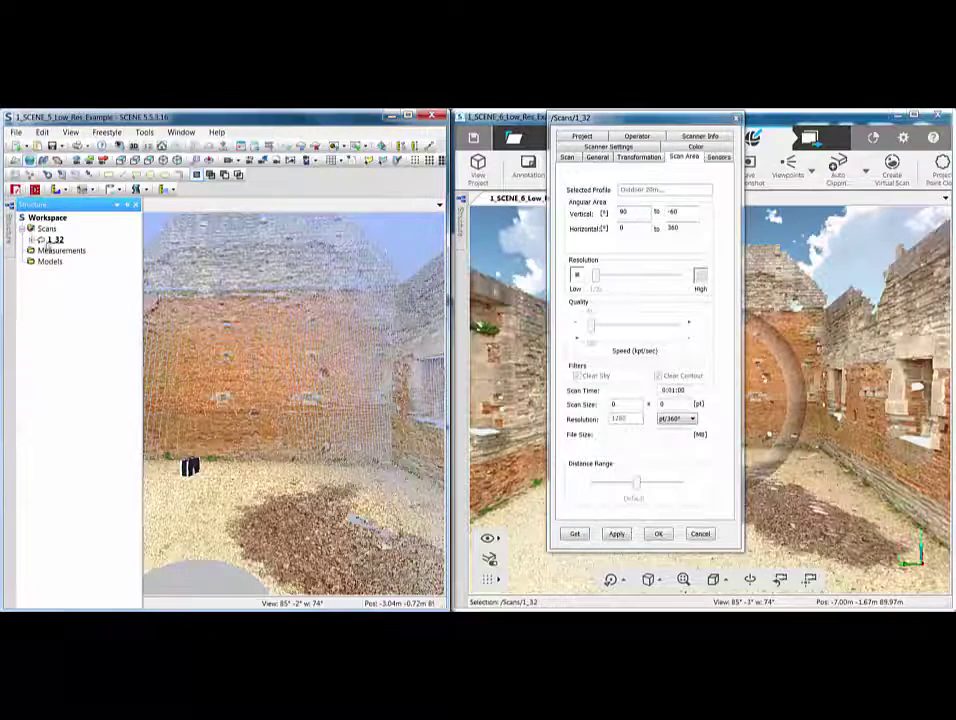
right_click(56, 240)
left_click(110, 402)
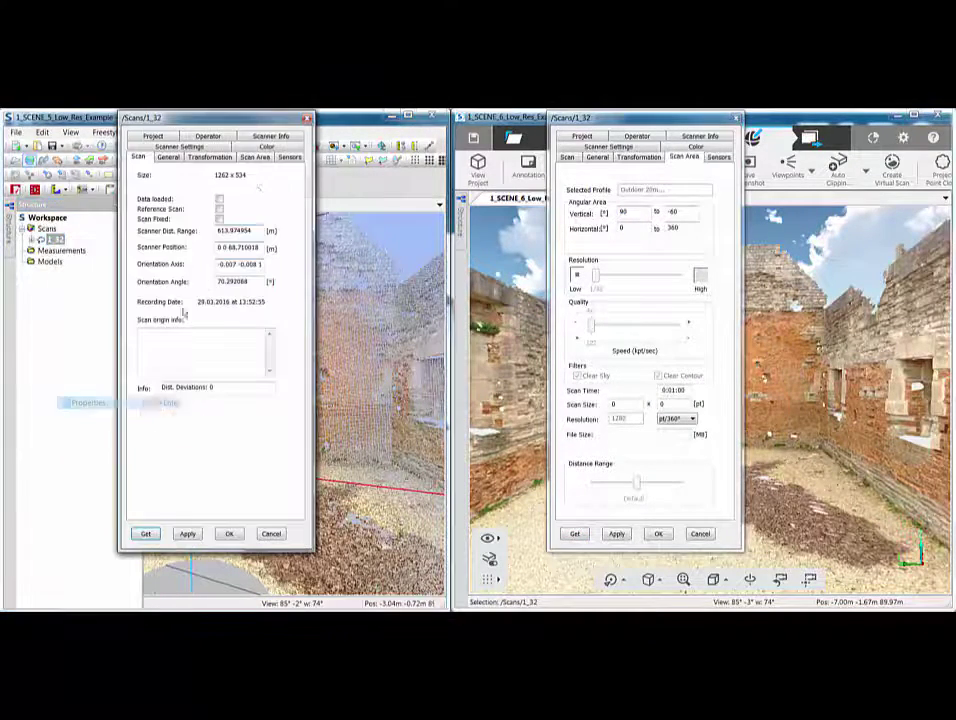
left_click(255, 157)
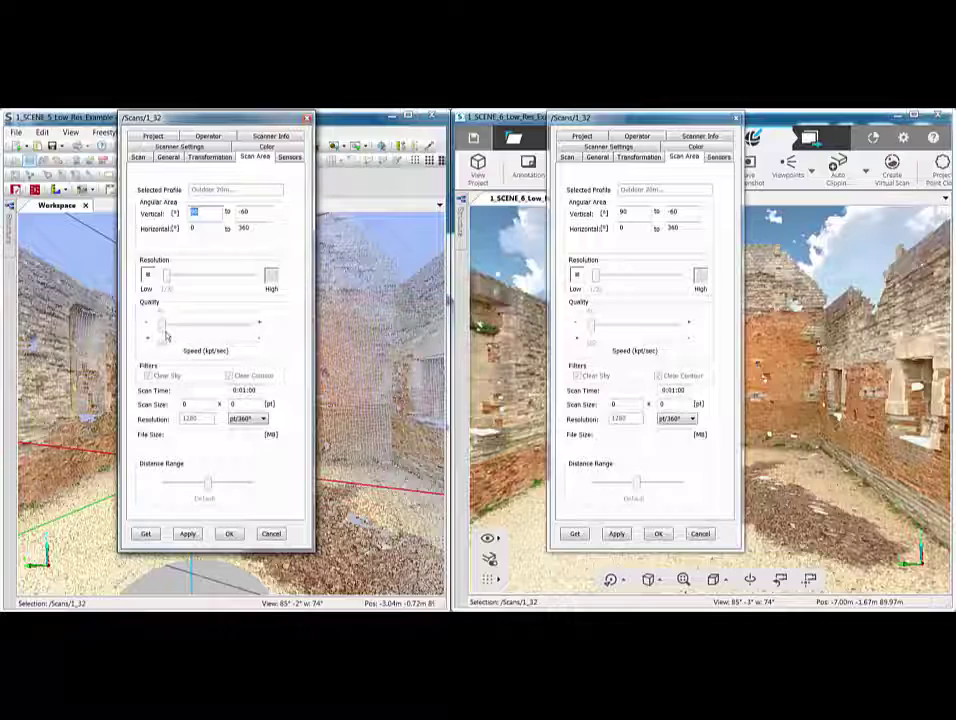
left_click(272, 538)
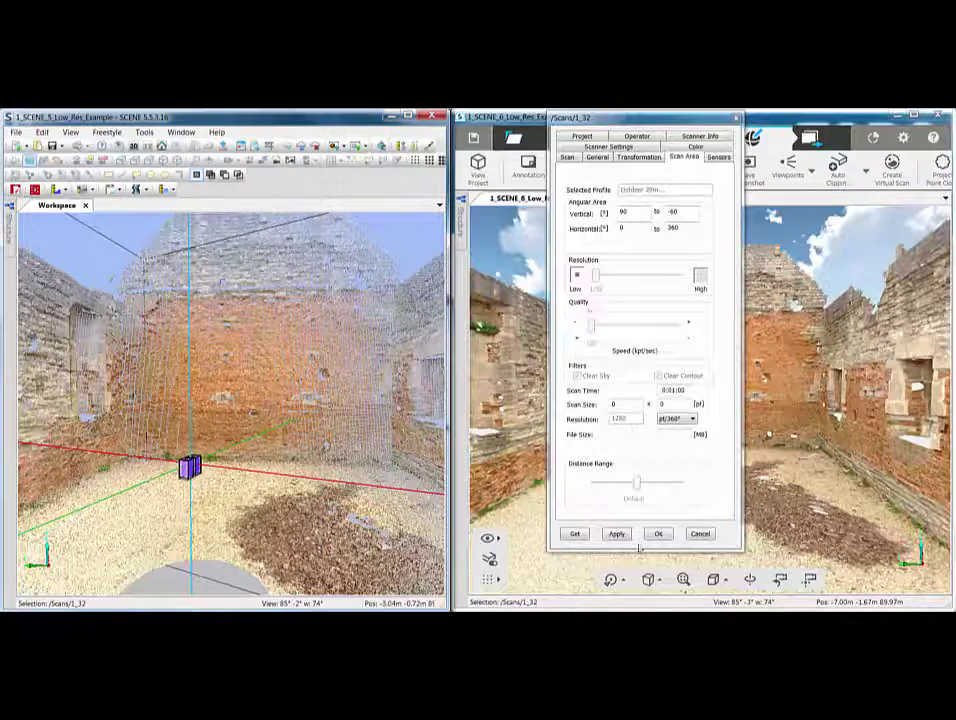
left_click(700, 533)
Step: Examine the point density of the brick wall close up and from farther back in the SCENE 5.5 project
left_click(291, 401)
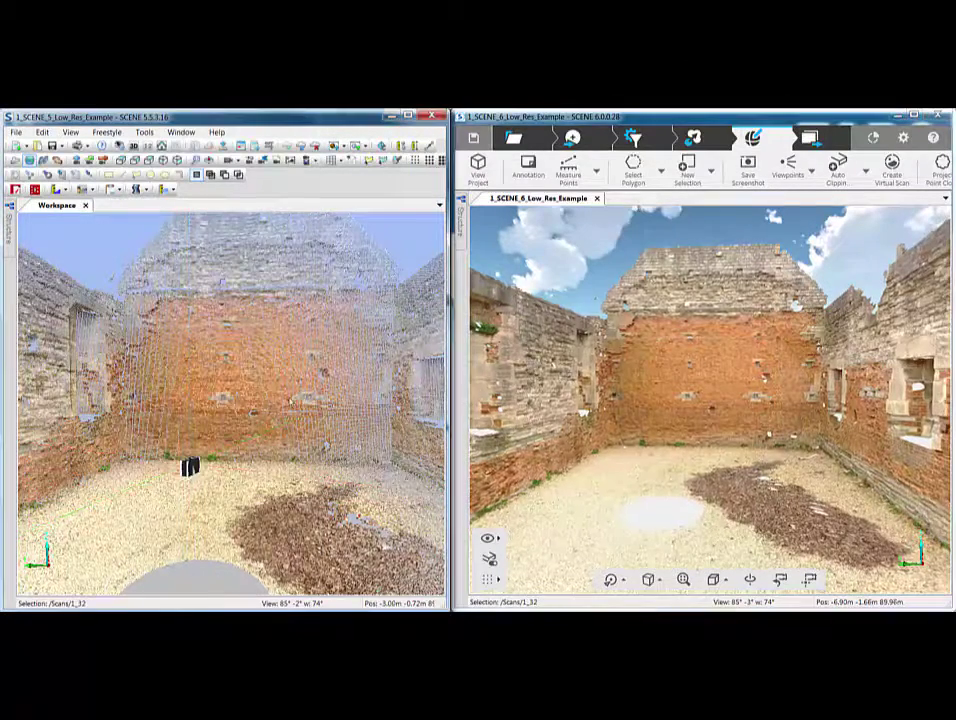
scroll(291, 401, "up", 5)
scroll(291, 401, "up", 10)
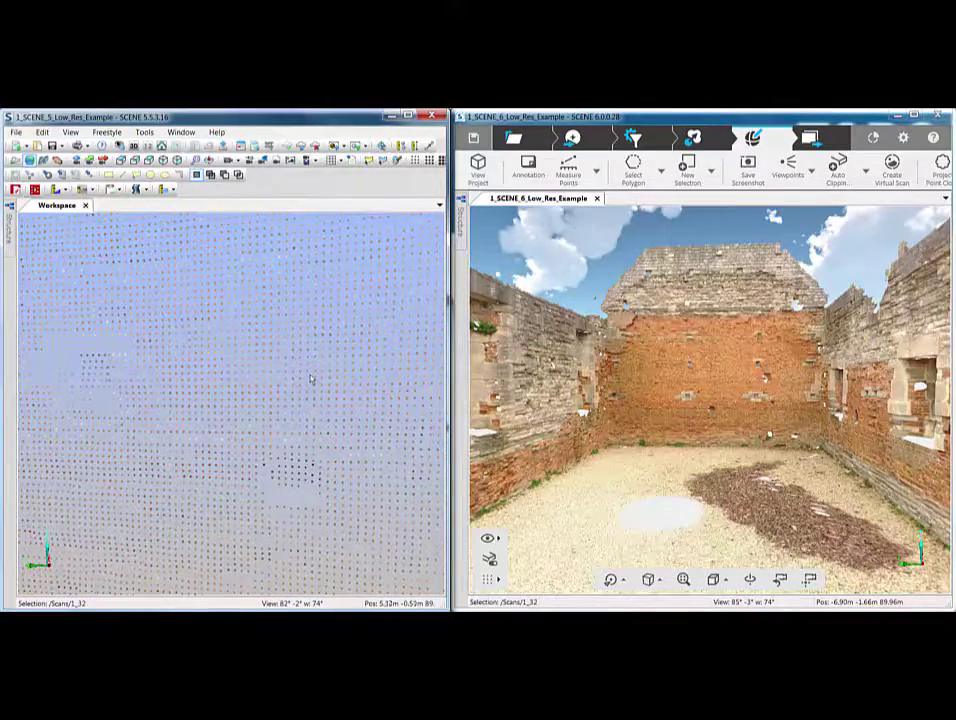
scroll(311, 379, "down", 3)
mouse_move(311, 378)
left_mouse_down()
mouse_move(344, 387)
mouse_move(316, 386)
left_mouse_up()
scroll(344, 387, "down", 5)
scroll(316, 386, "down", 2)
Step: Examine the brick wall in the SCENE 6.0 project close up, from farther back and from several viewing angles
left_click(765, 380)
scroll(765, 378, "up", 10)
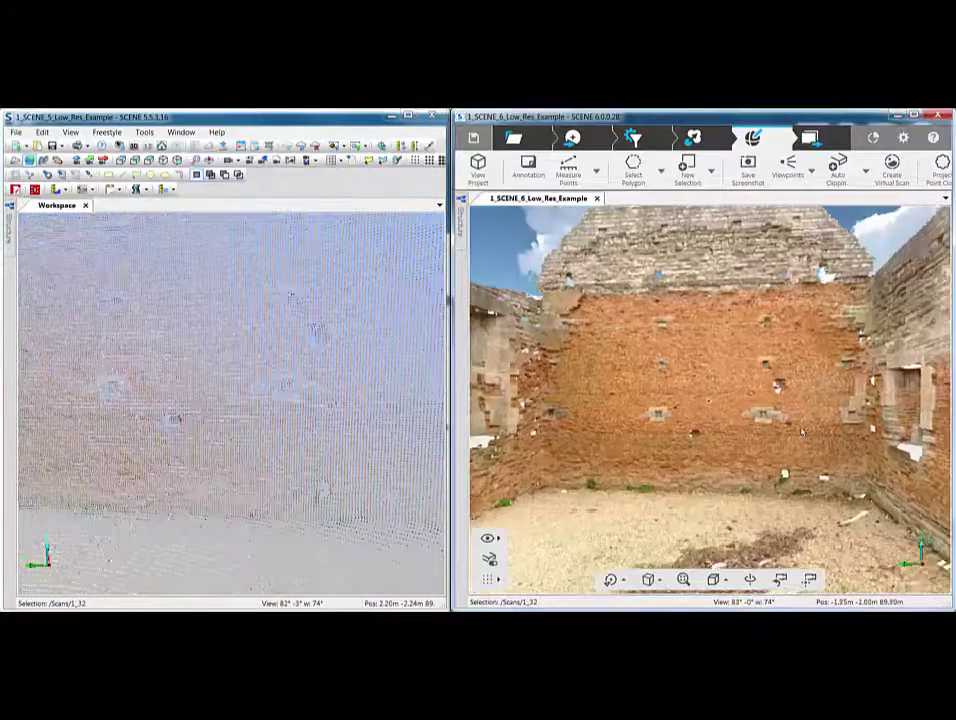
scroll(801, 431, "up", 6)
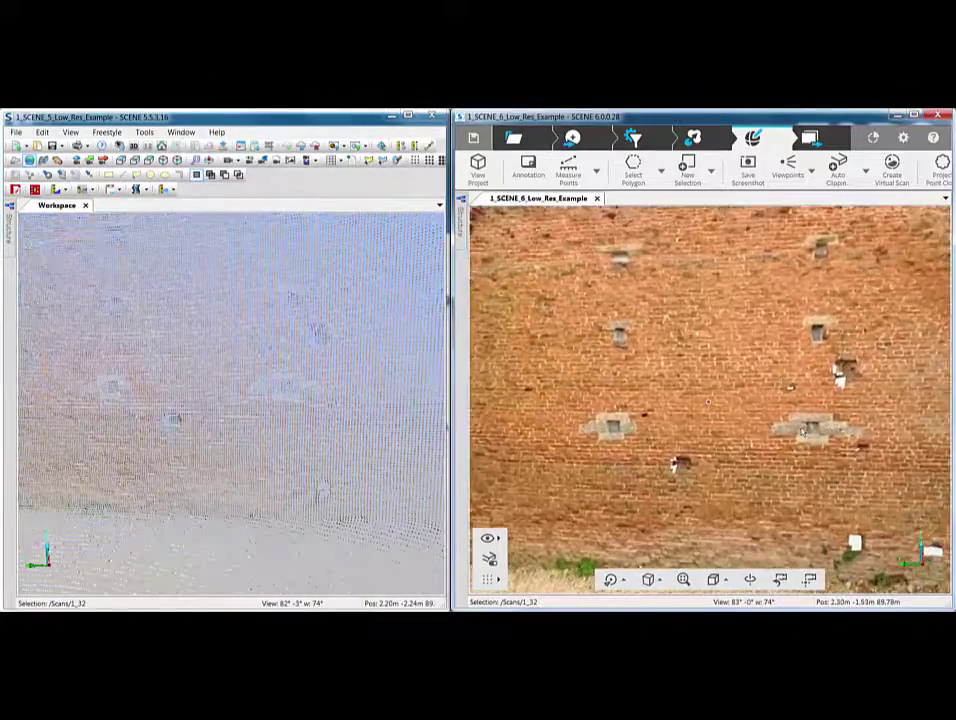
scroll(801, 431, "up", 2)
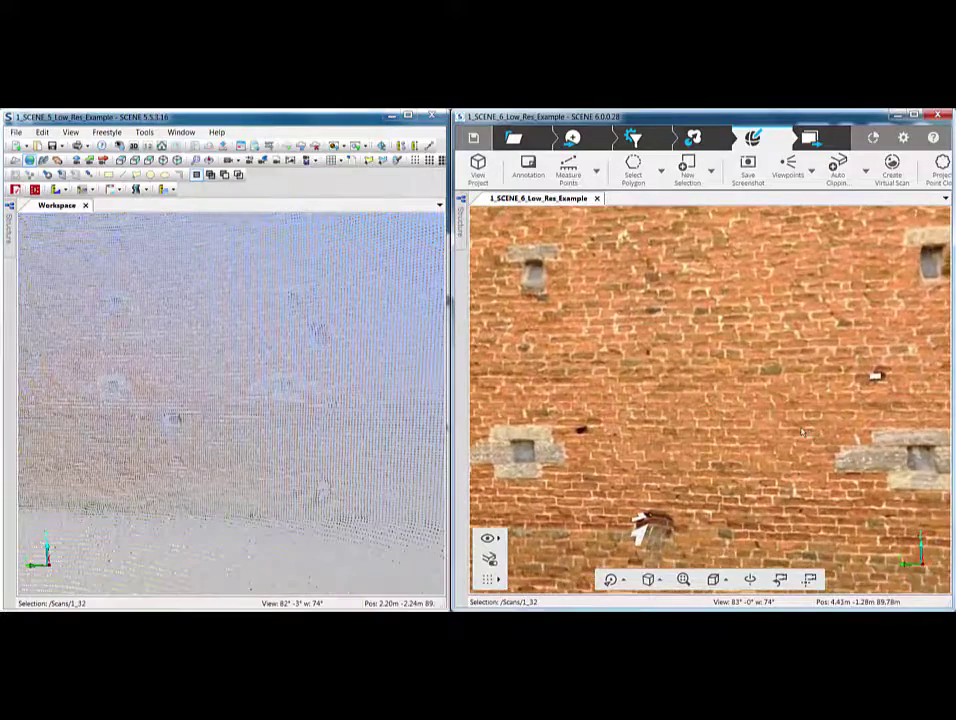
scroll(801, 431, "down", 5)
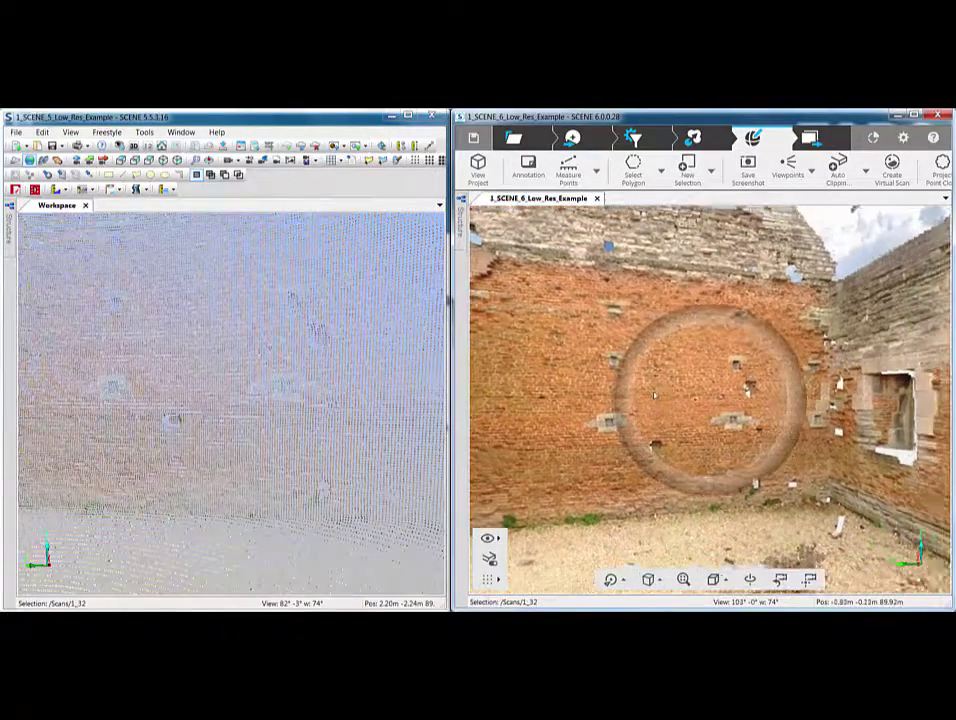
left_click_drag(654, 396, 656, 396)
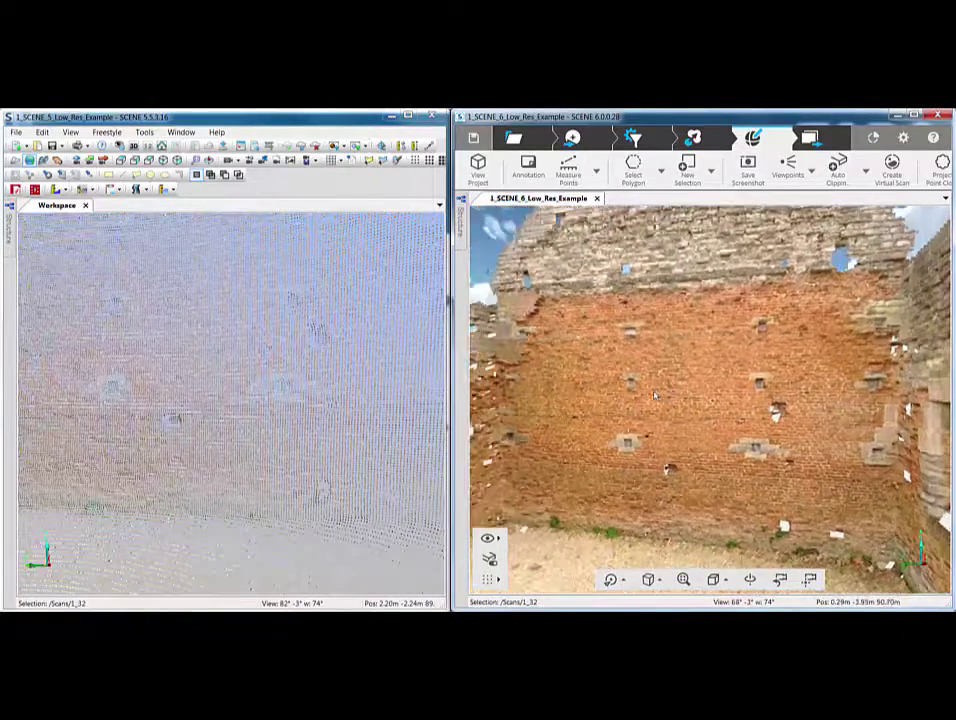
left_click_drag(654, 393, 653, 392)
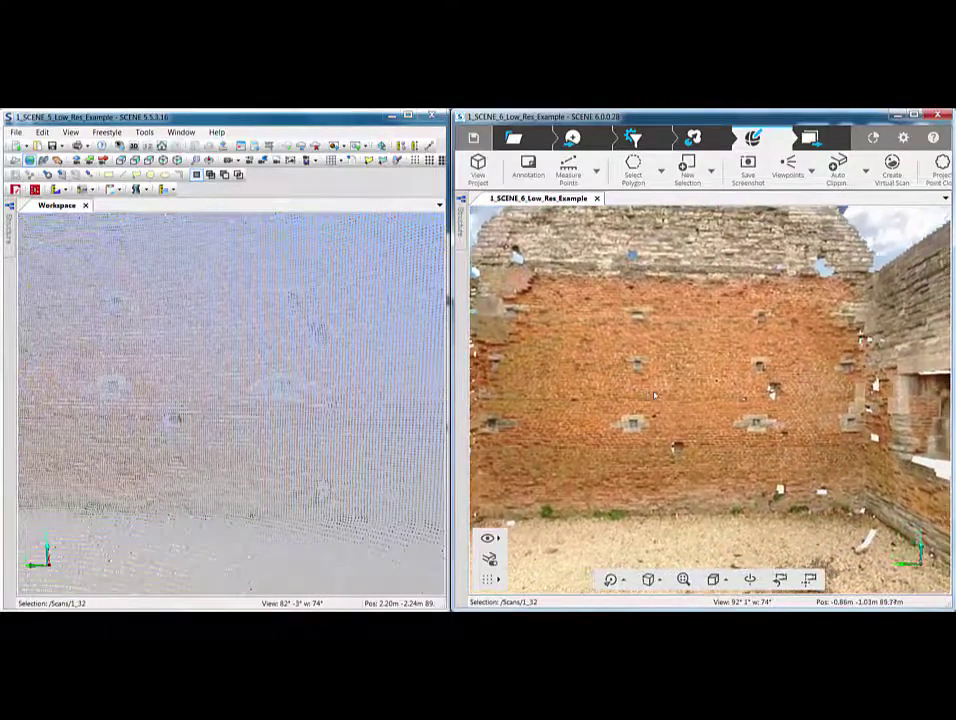
scroll(655, 394, "up", 2)
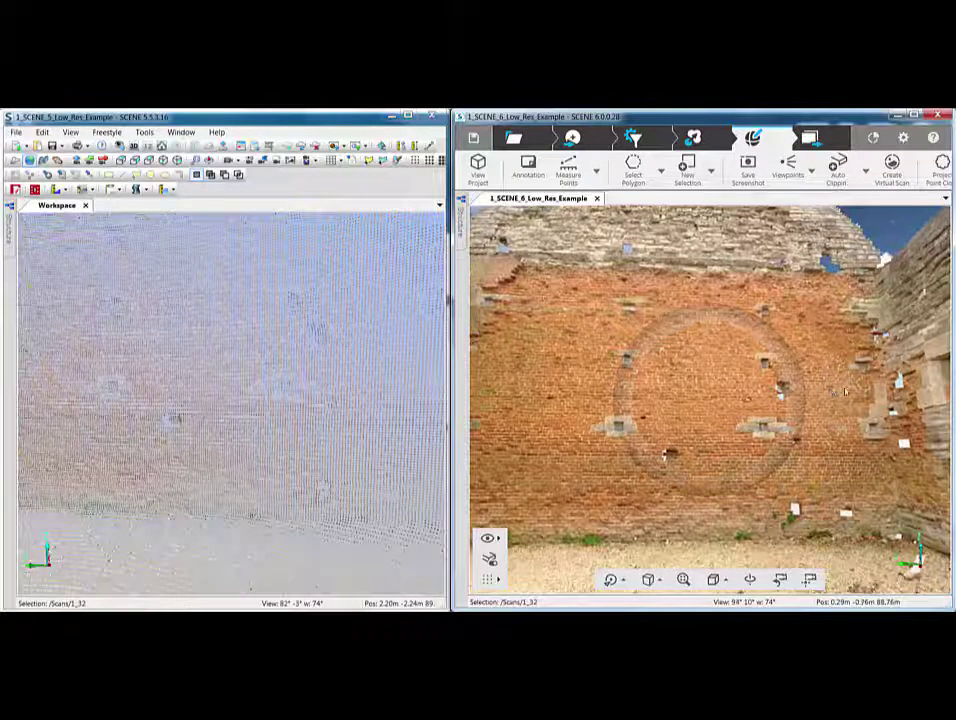
left_click_drag(748, 398, 851, 397)
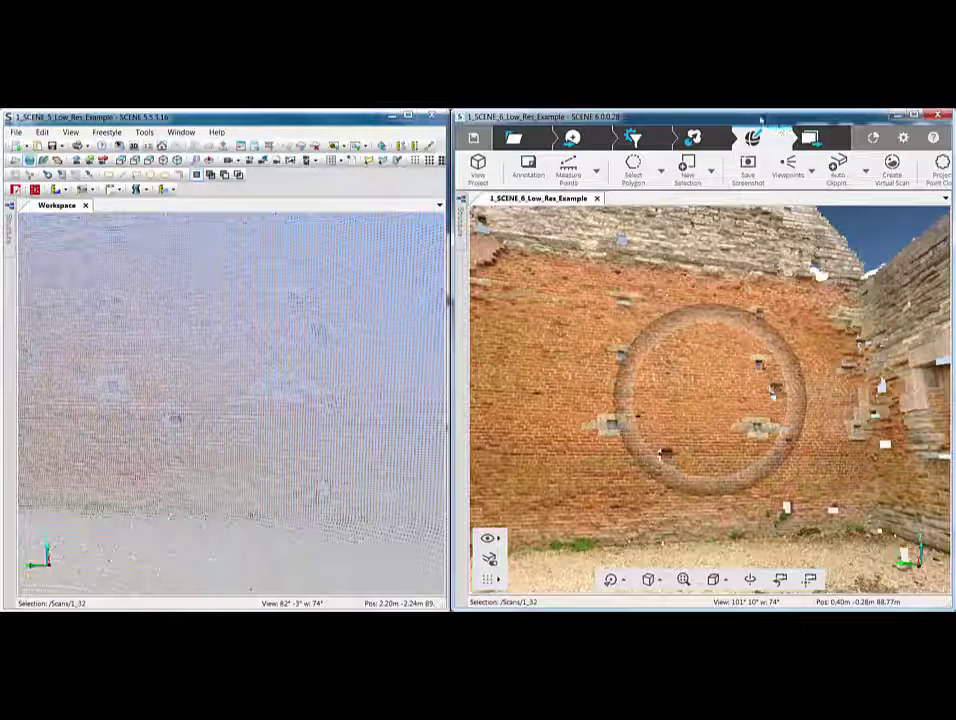
Step: Close the SCENE 5.5 window, maximize the 1_SCENE_6_Low_Res_Example window and pin its structure tree open
left_click(431, 117)
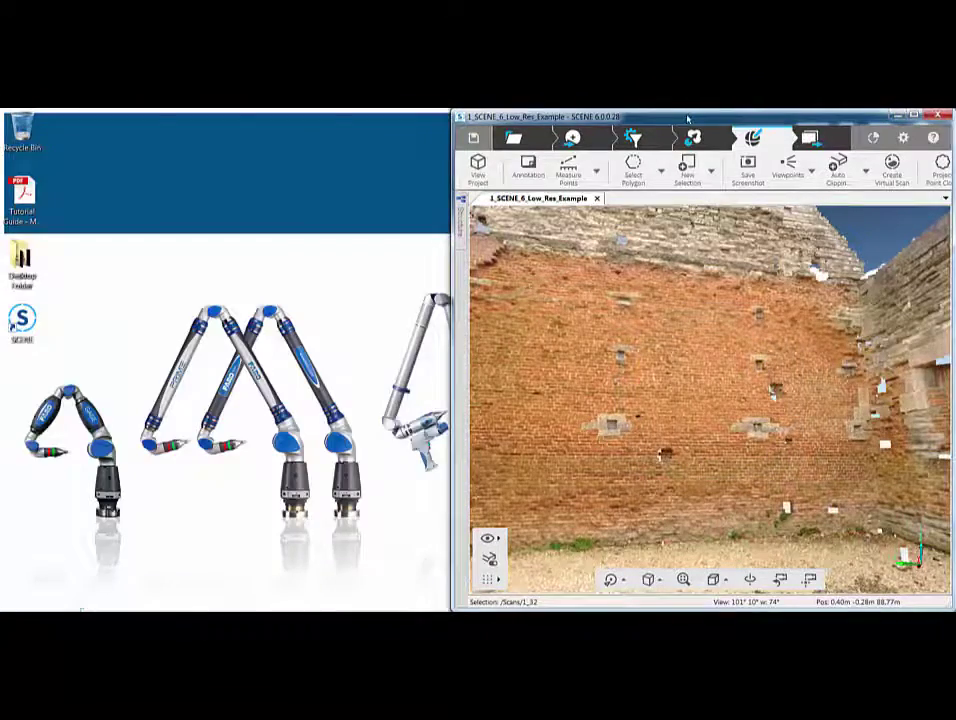
double_click(687, 118)
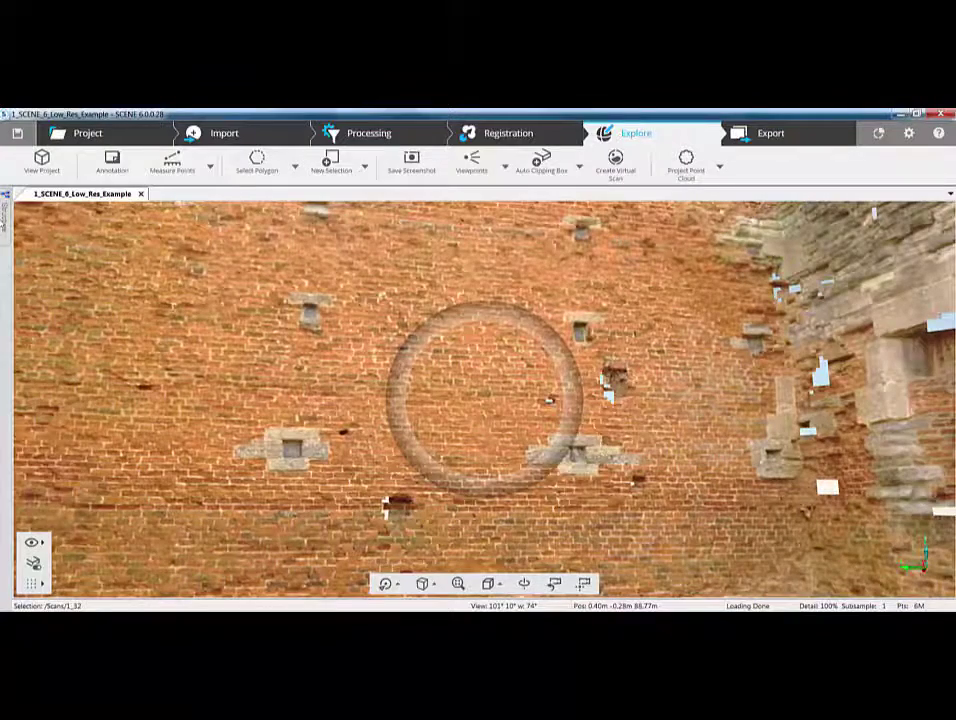
mouse_move(5, 217)
left_click(122, 194)
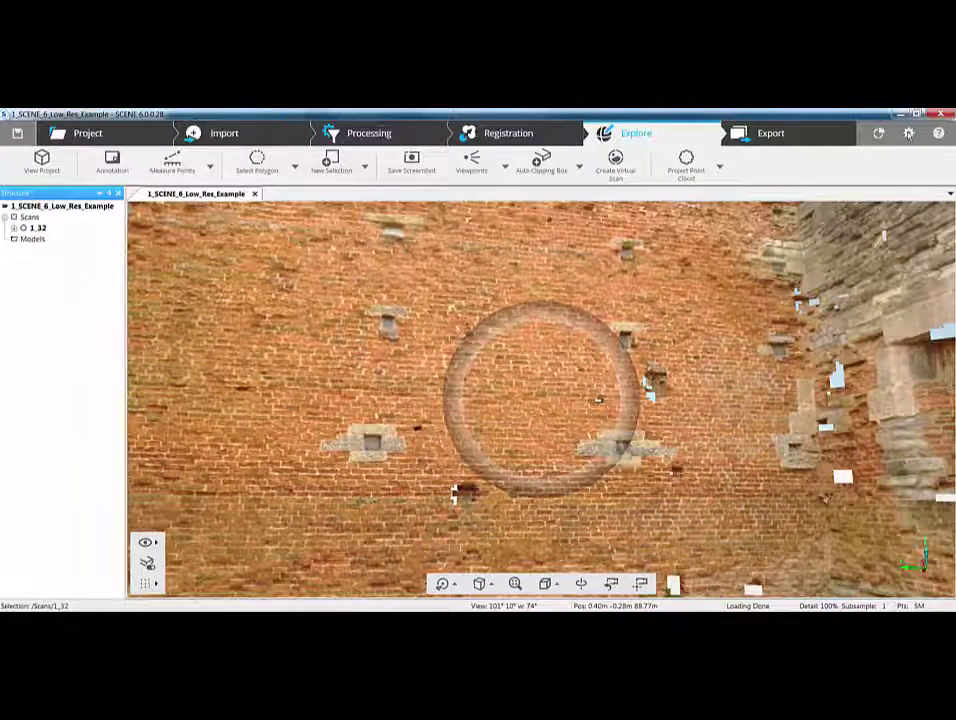
Step: Switch to the classic user interface, show scan 1_32 in the planar view and close that view
left_click(908, 133)
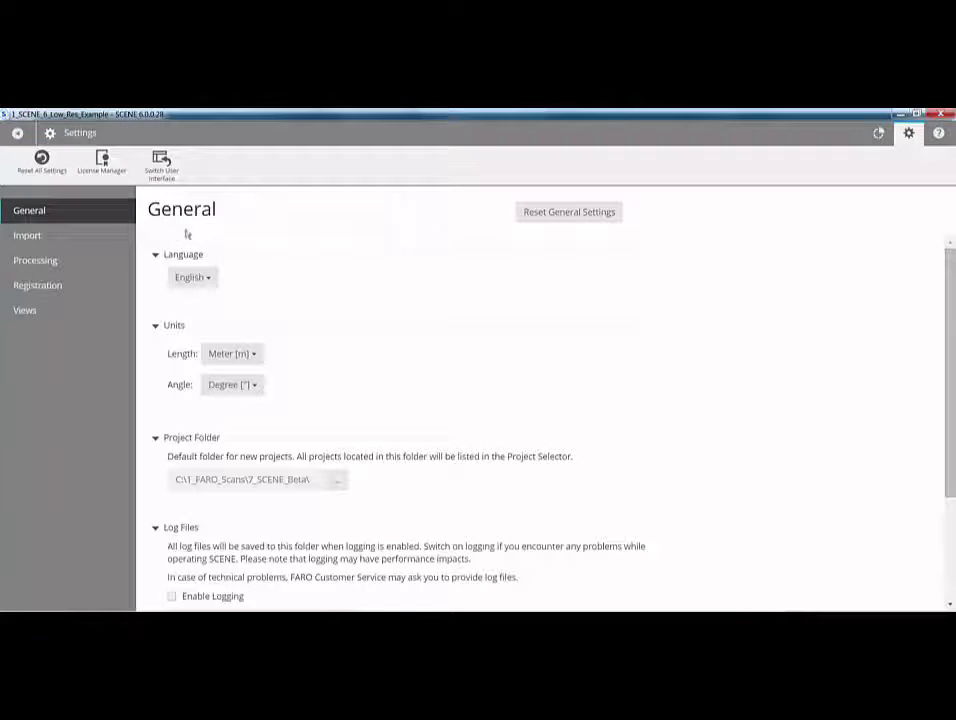
left_click(160, 163)
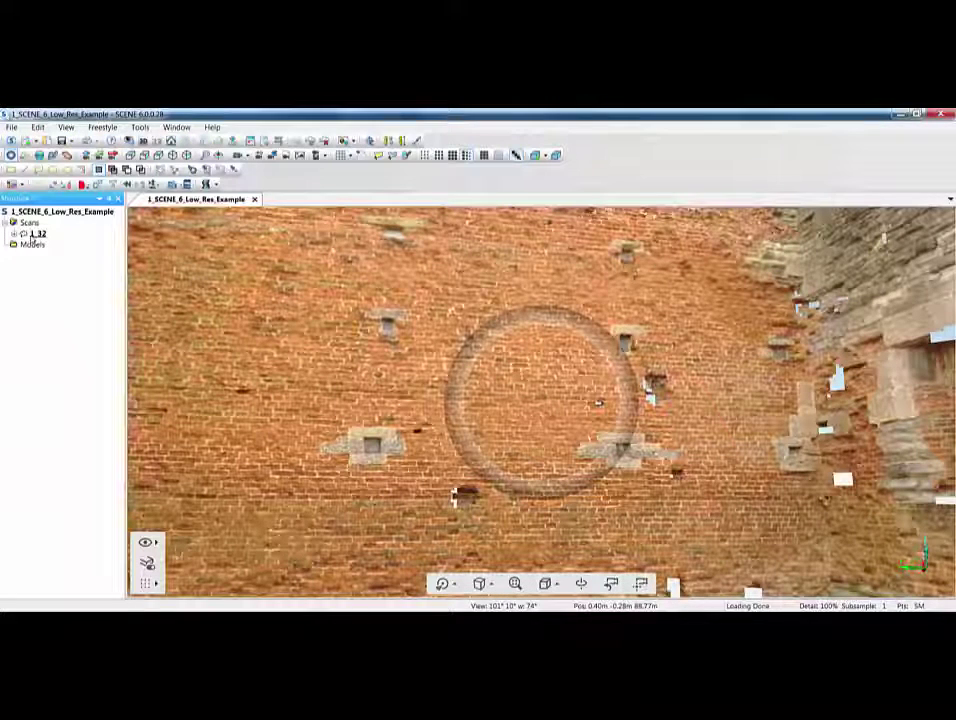
right_click(34, 236)
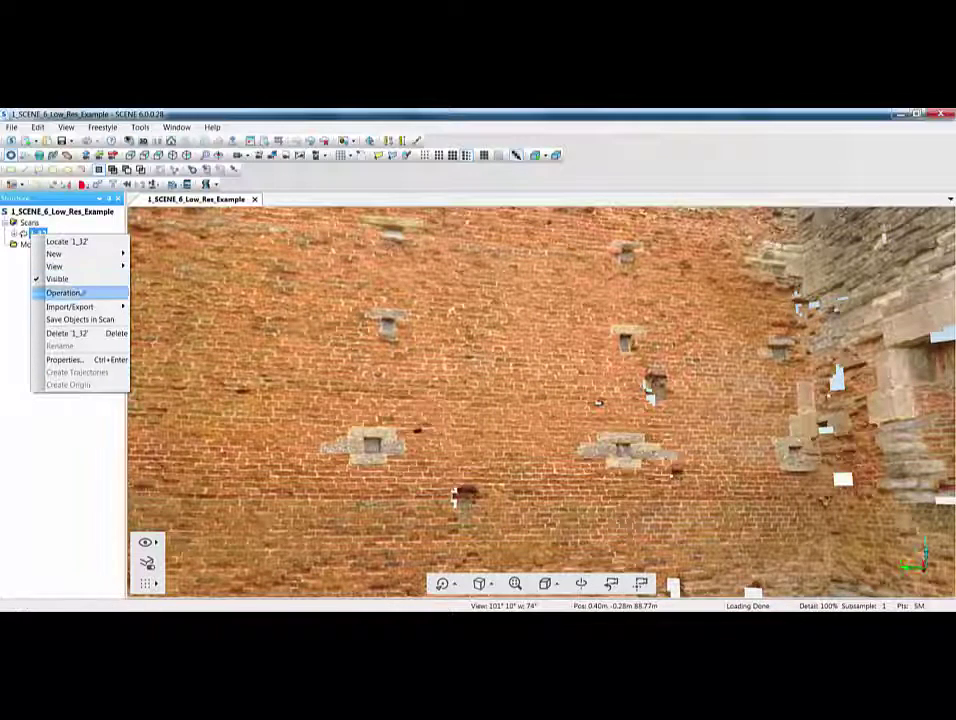
mouse_move(80, 266)
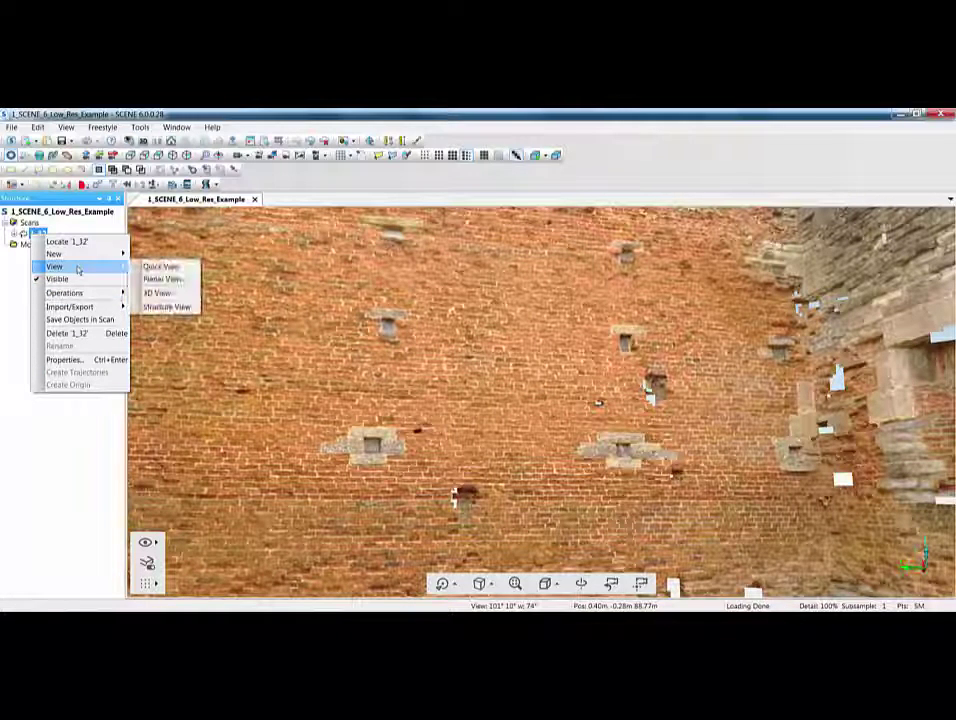
left_click(161, 279)
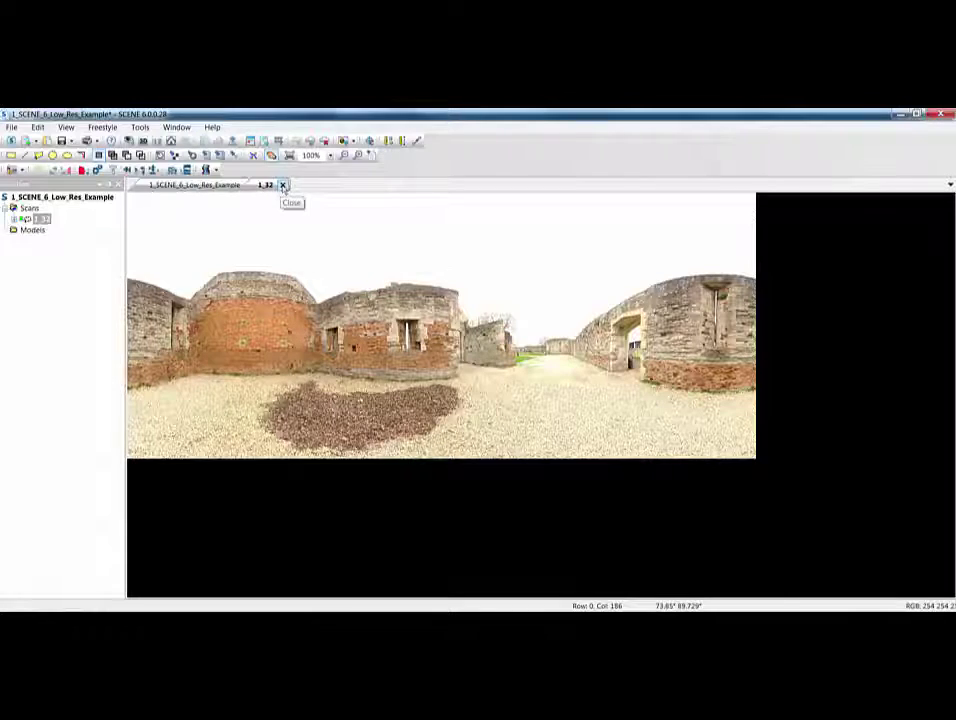
left_click(283, 186)
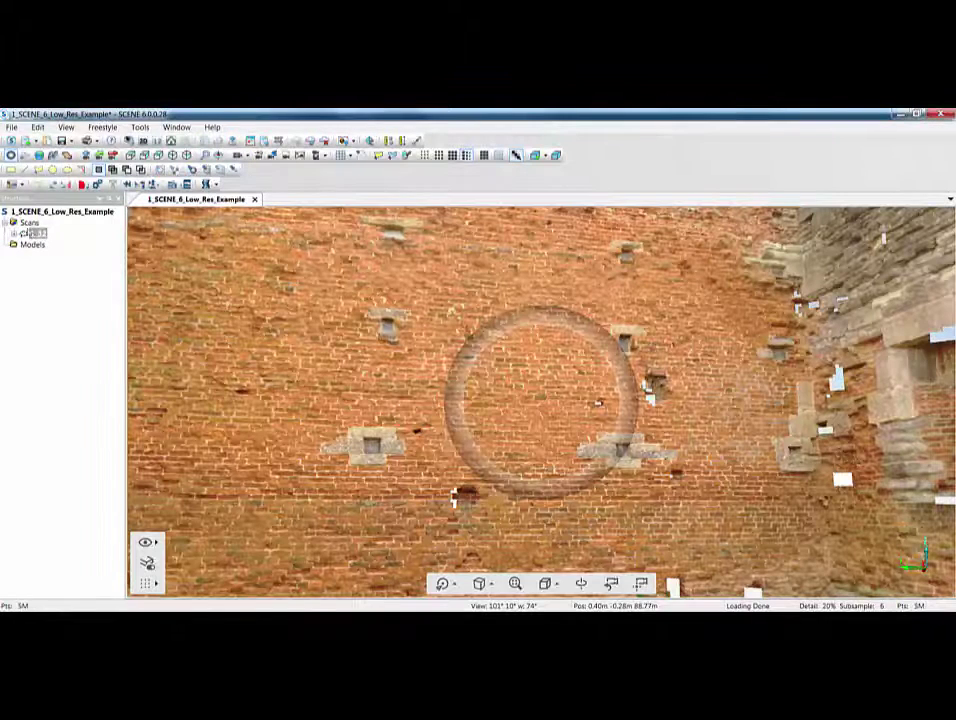
Step: Reopen the planar view of scan 1_32, examine the ruin walls up close and switch back to the new user interface
right_click(36, 234)
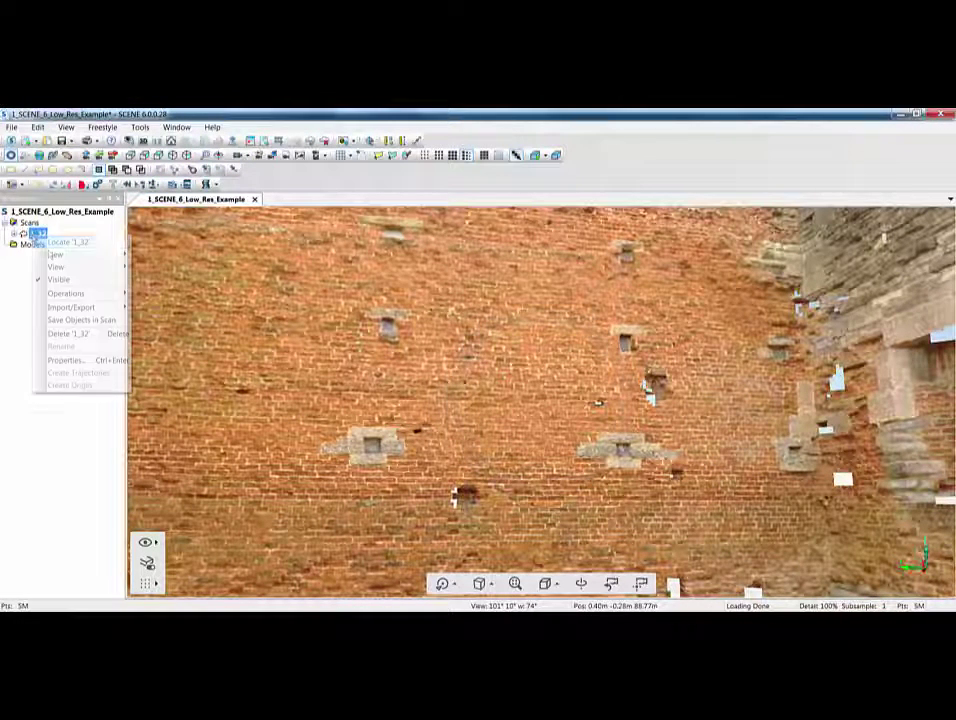
mouse_move(56, 268)
left_click(160, 275)
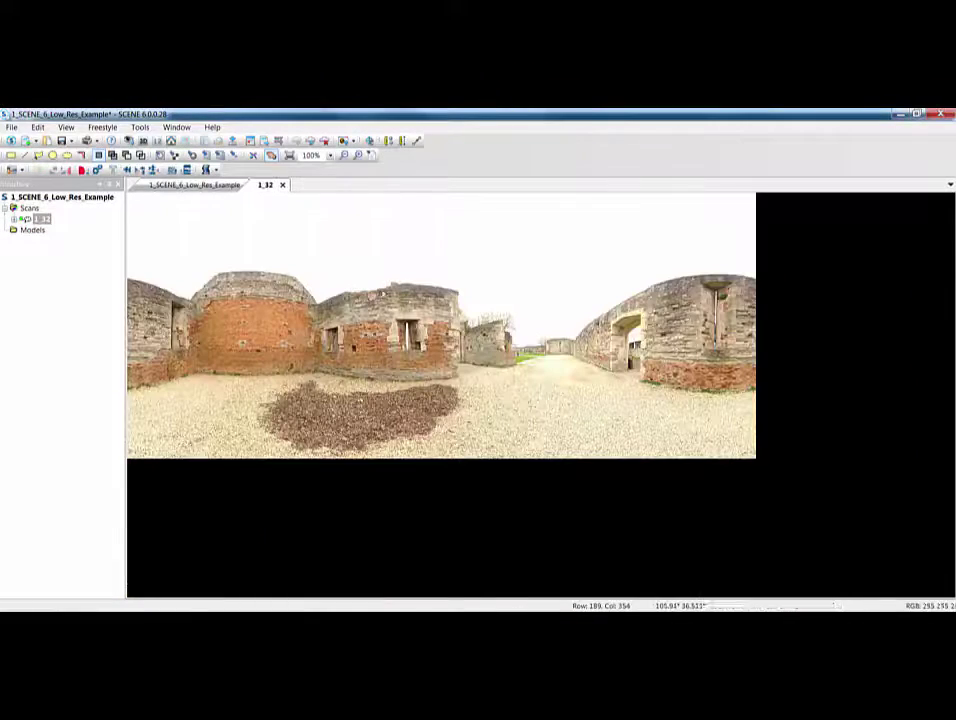
scroll(381, 322, "up", 5)
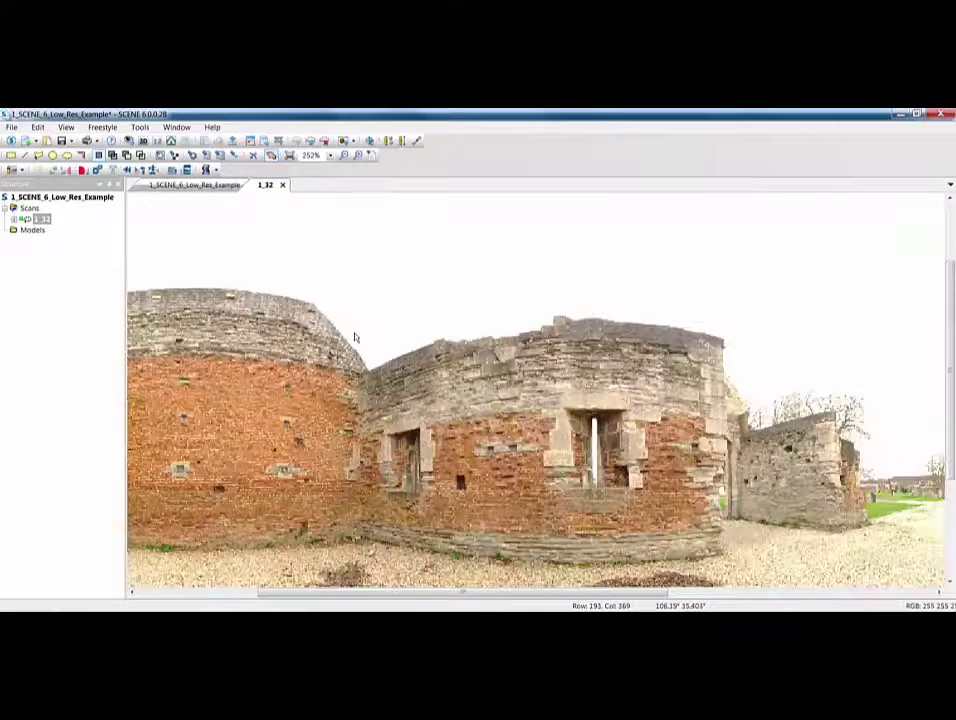
scroll(355, 337, "down", 1)
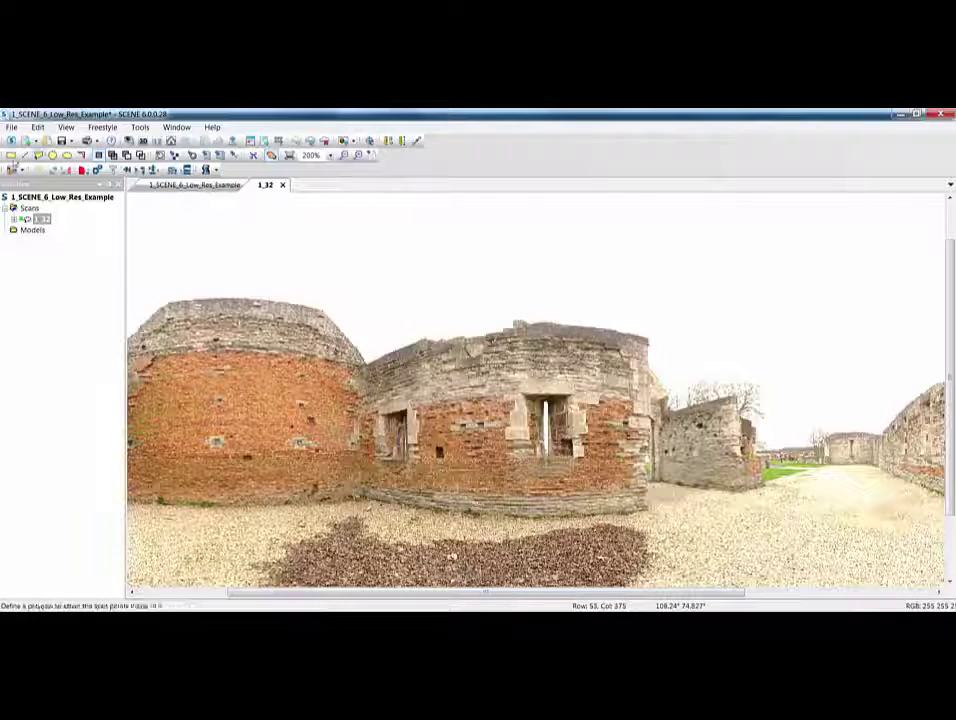
left_click(10, 141)
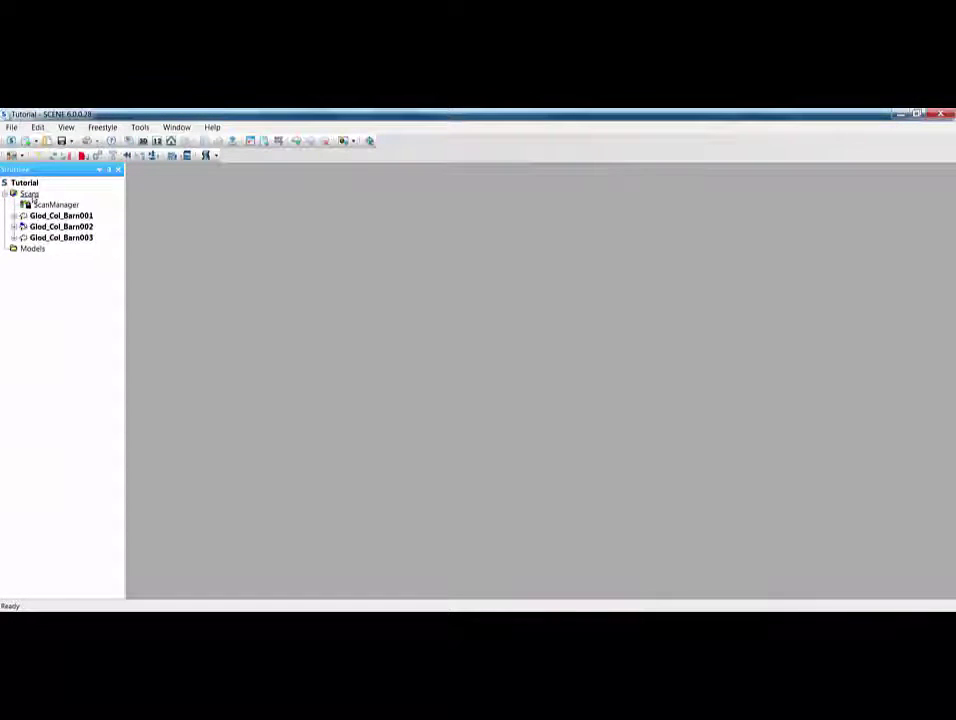
Step: Open the Scans folder of the Tutorial project in a 3D view
right_click(29, 193)
mouse_move(80, 227)
left_click(160, 227)
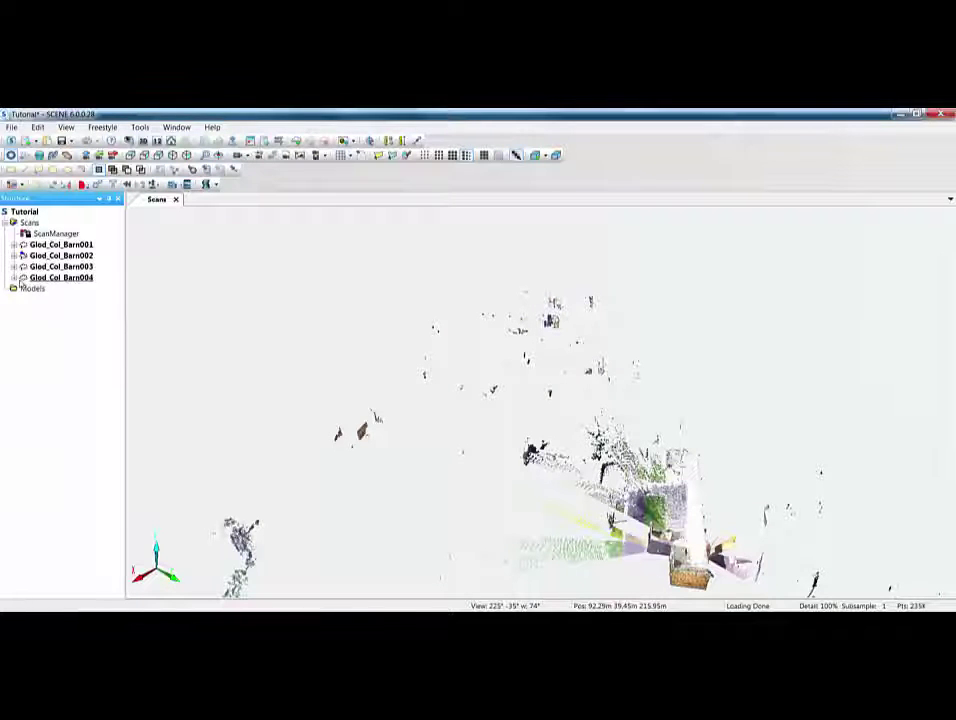
Step: Save the Tutorial project's shared changes and check the scans' processing status in the new user interface
left_click(61, 141)
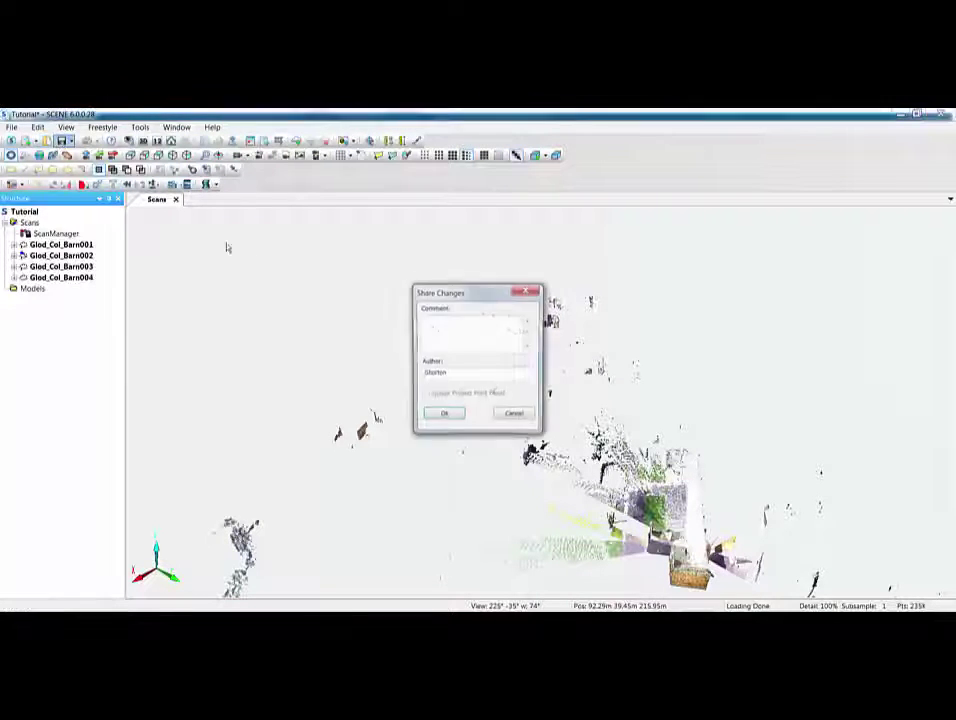
left_click(443, 413)
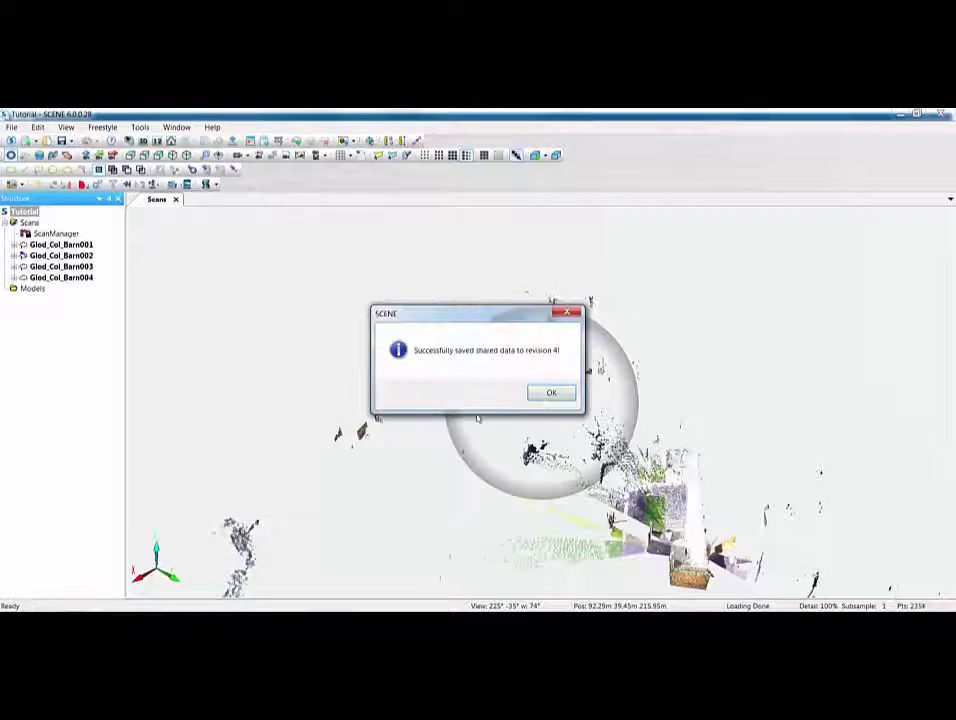
left_click(549, 391)
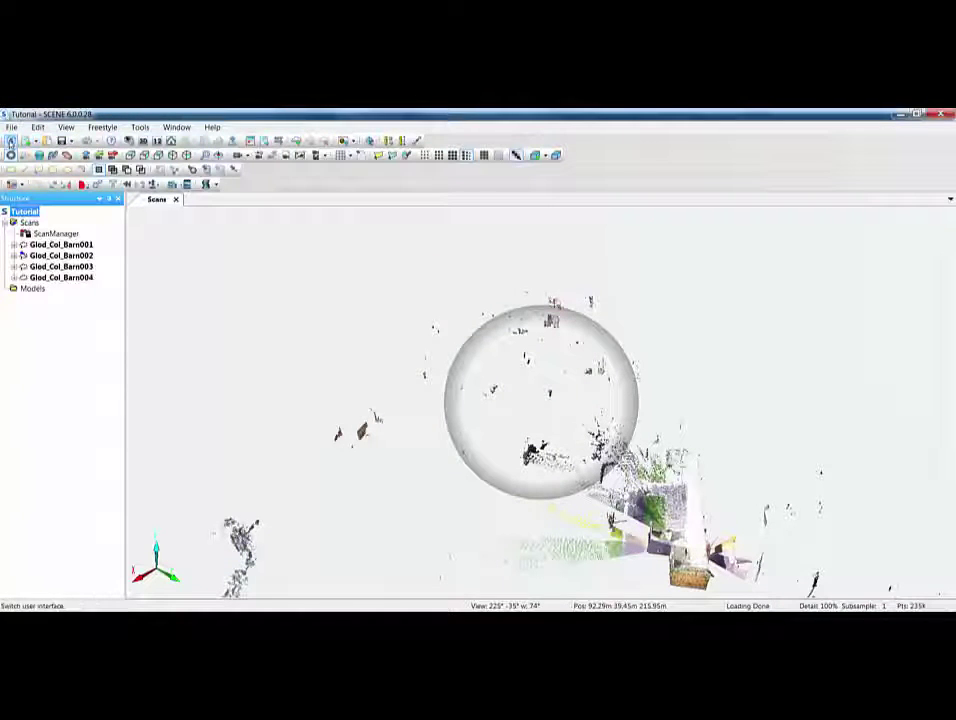
left_click(10, 142)
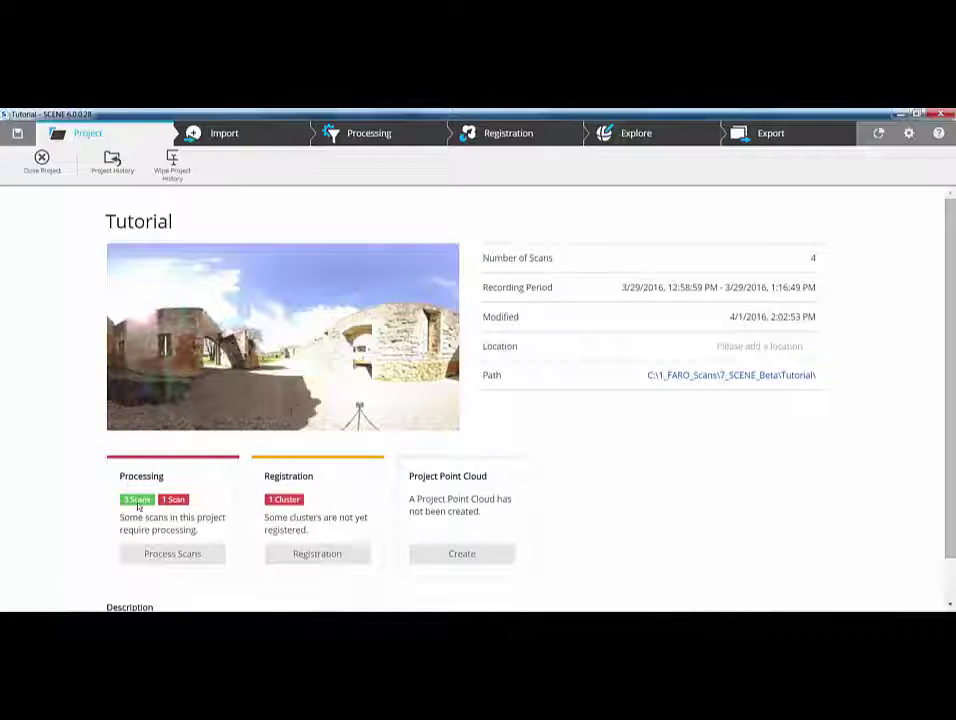
mouse_move(173, 506)
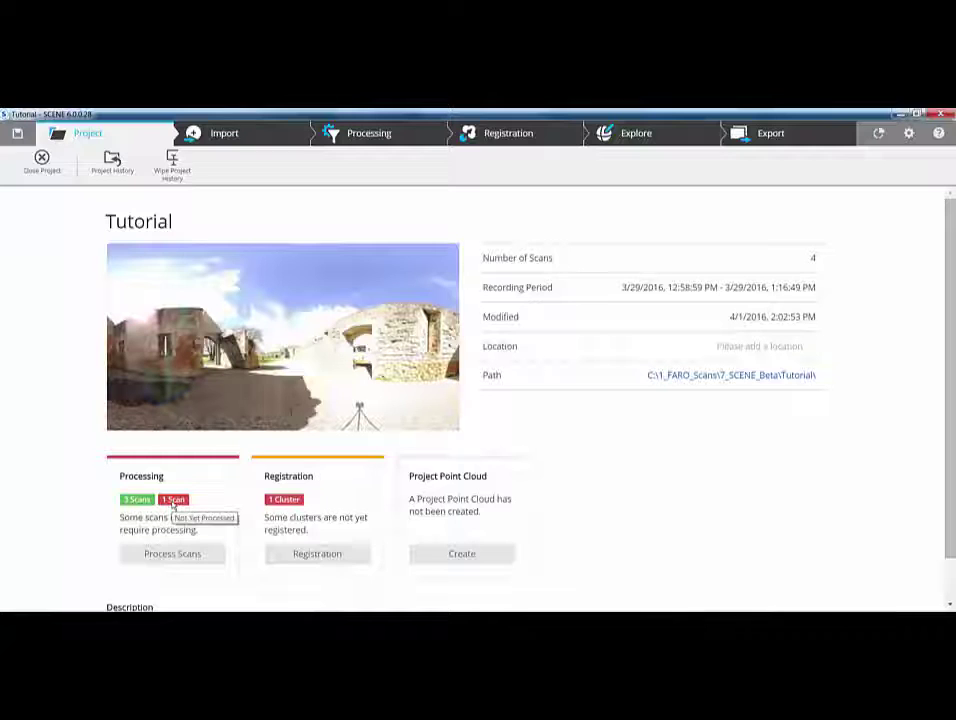
Step: Return to the classic user interface, open scan Glod_Col_Barn004 in a 3D view and accept the processing of its point cloud
left_click(910, 134)
left_click(160, 162)
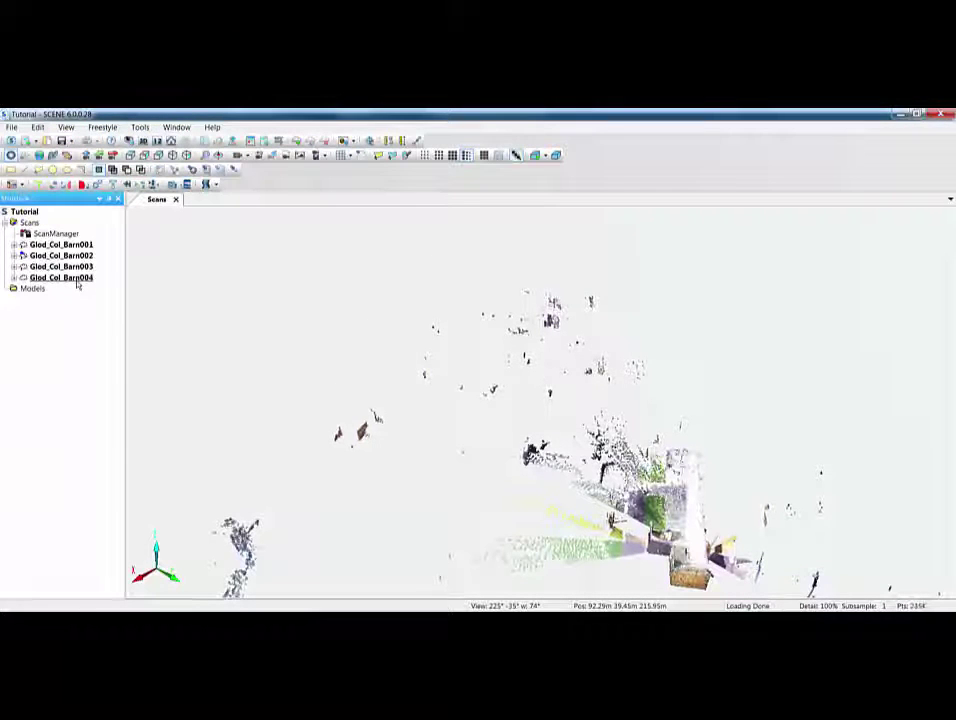
right_click(78, 280)
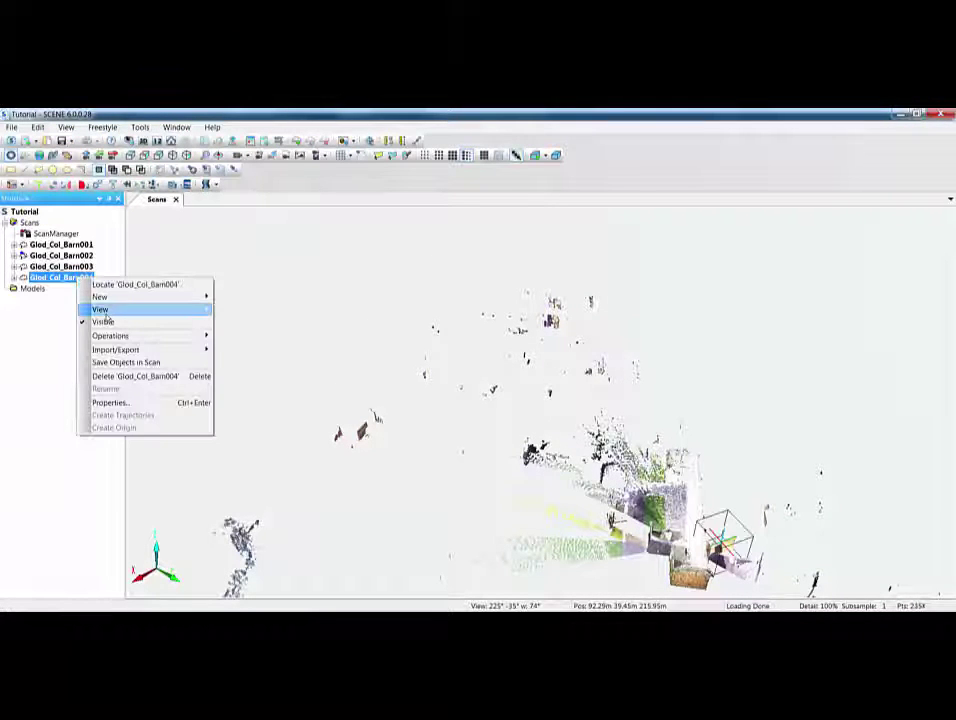
mouse_move(100, 309)
left_click(238, 336)
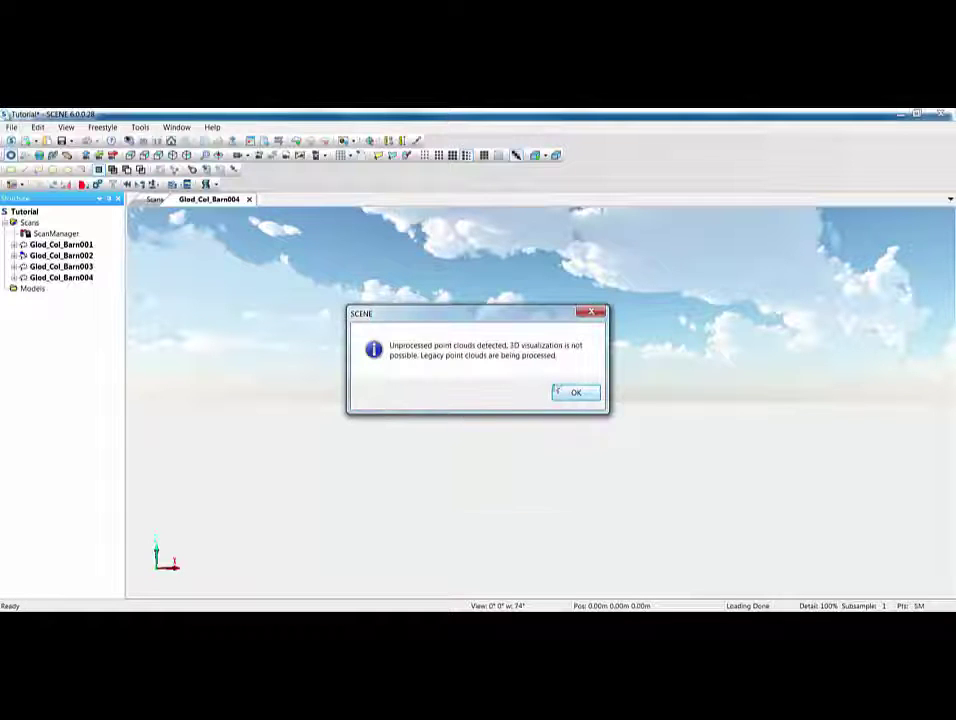
left_click(572, 393)
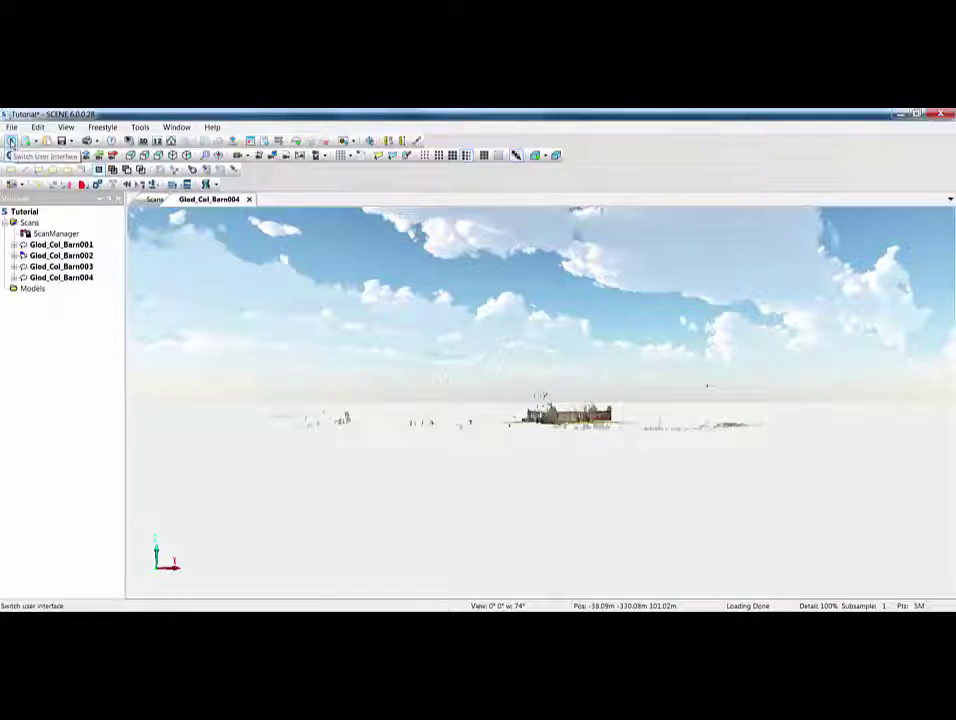
Step: Switch the Tutorial project to the new user interface and go to its Explore stage
left_click(11, 143)
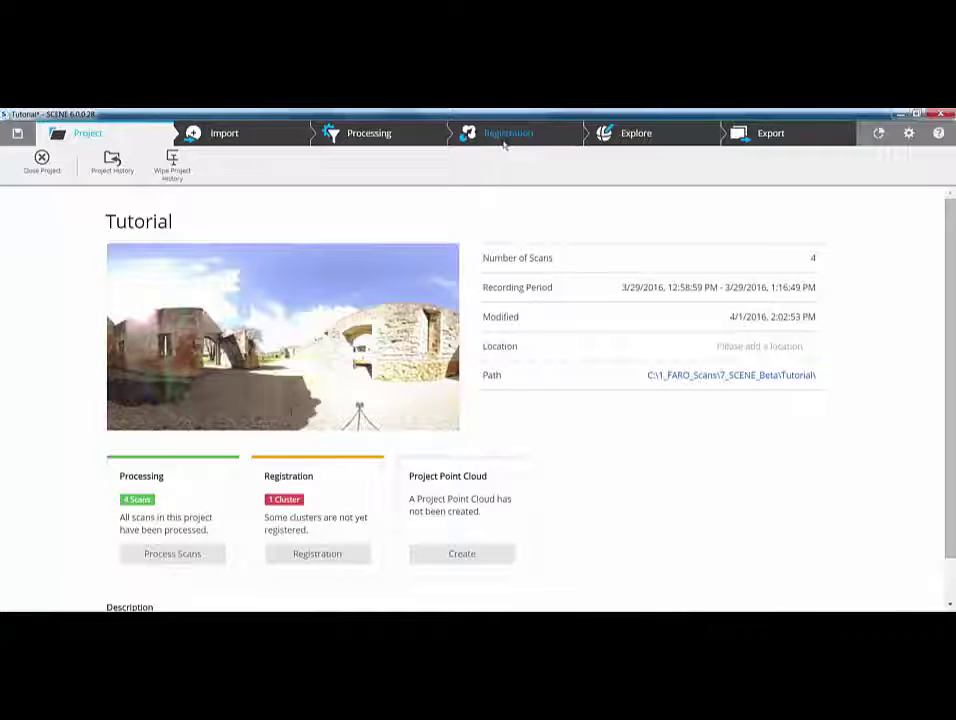
left_click(647, 138)
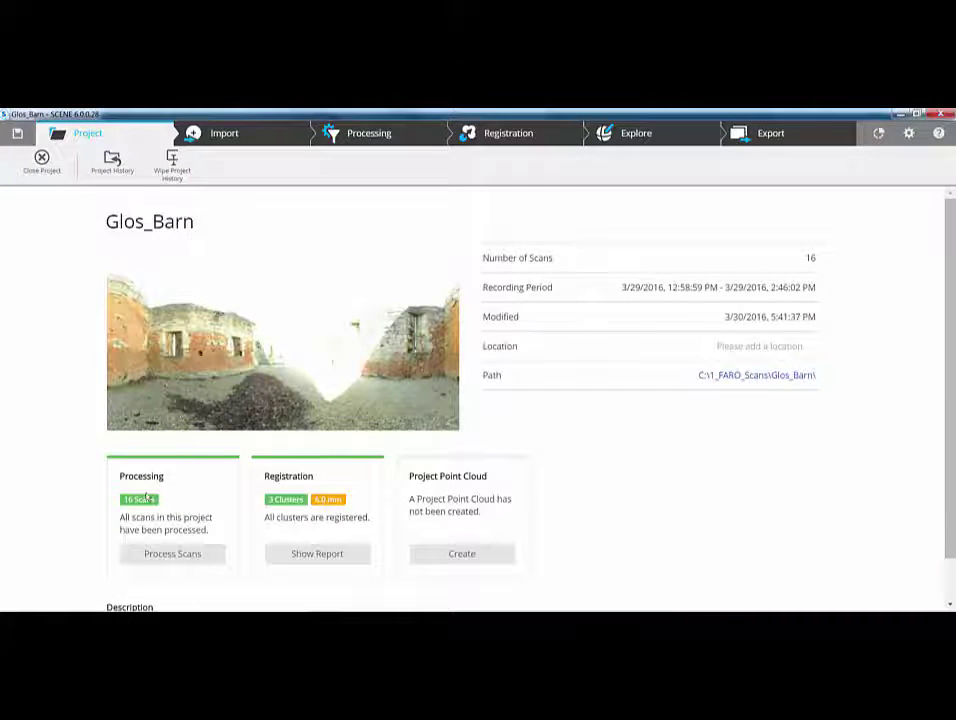
Step: Show the registration report of the Glos_Barn project and review the point errors and overlap of its clusters
mouse_move(286, 500)
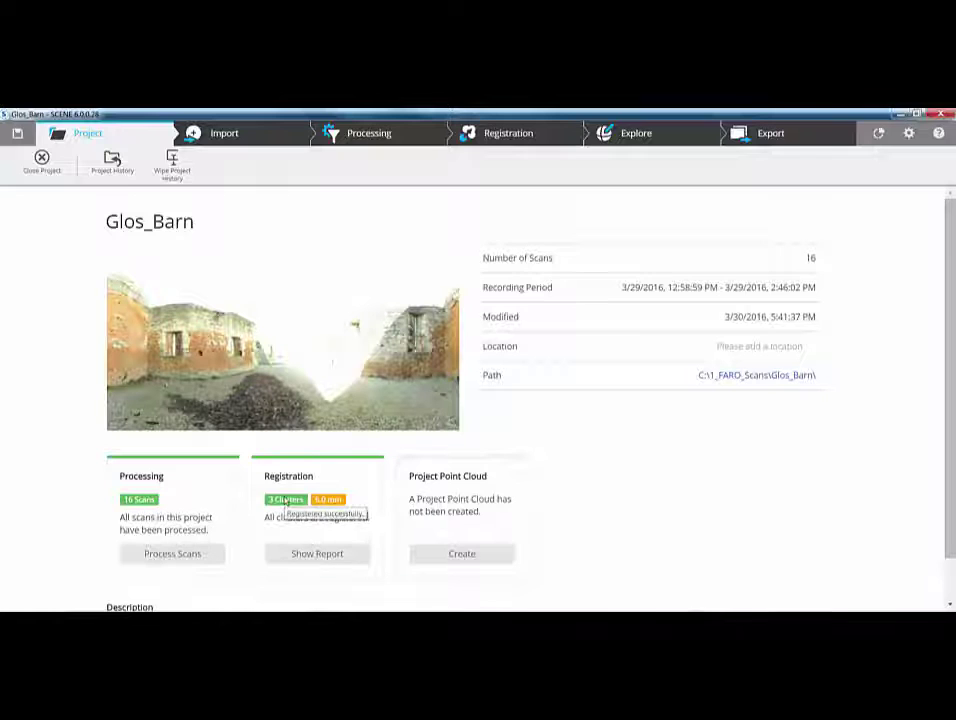
left_click(321, 555)
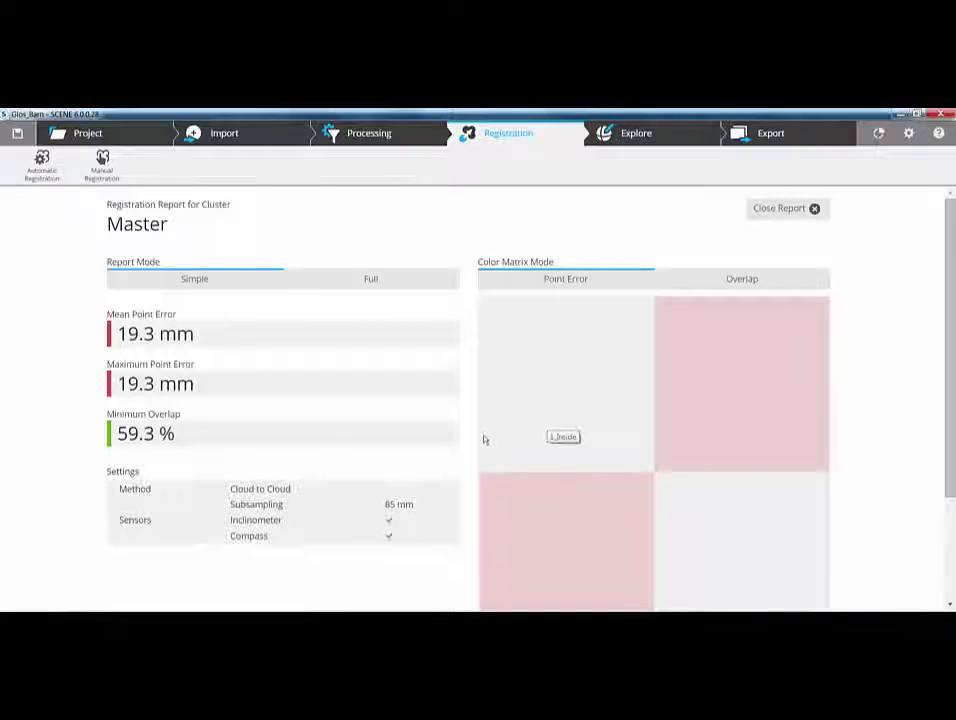
scroll(483, 440, "down", 3)
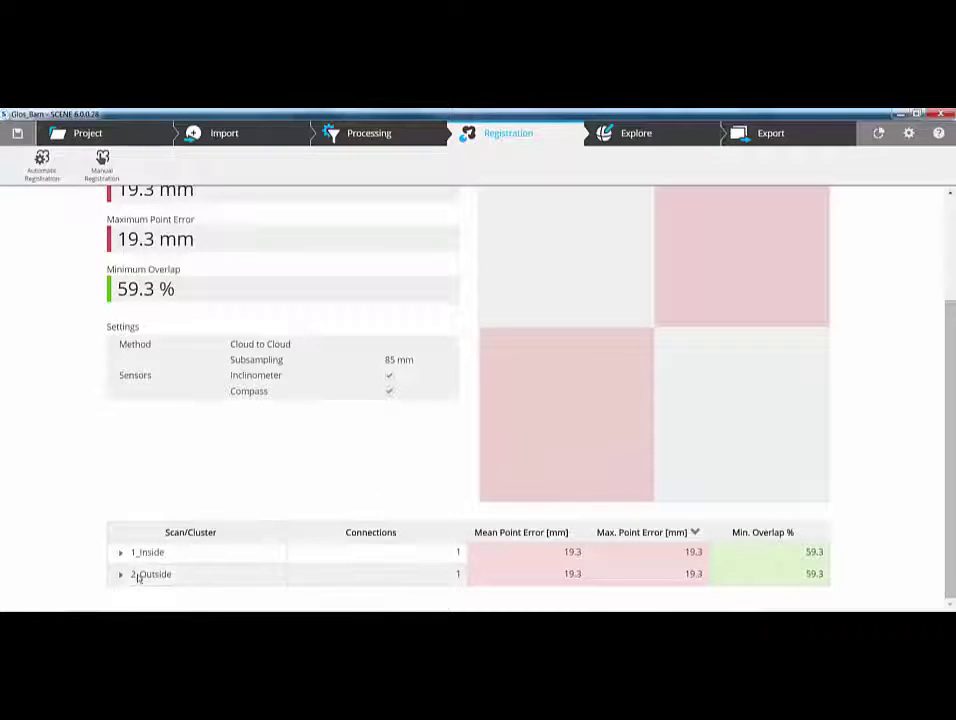
scroll(448, 455, "up", 3)
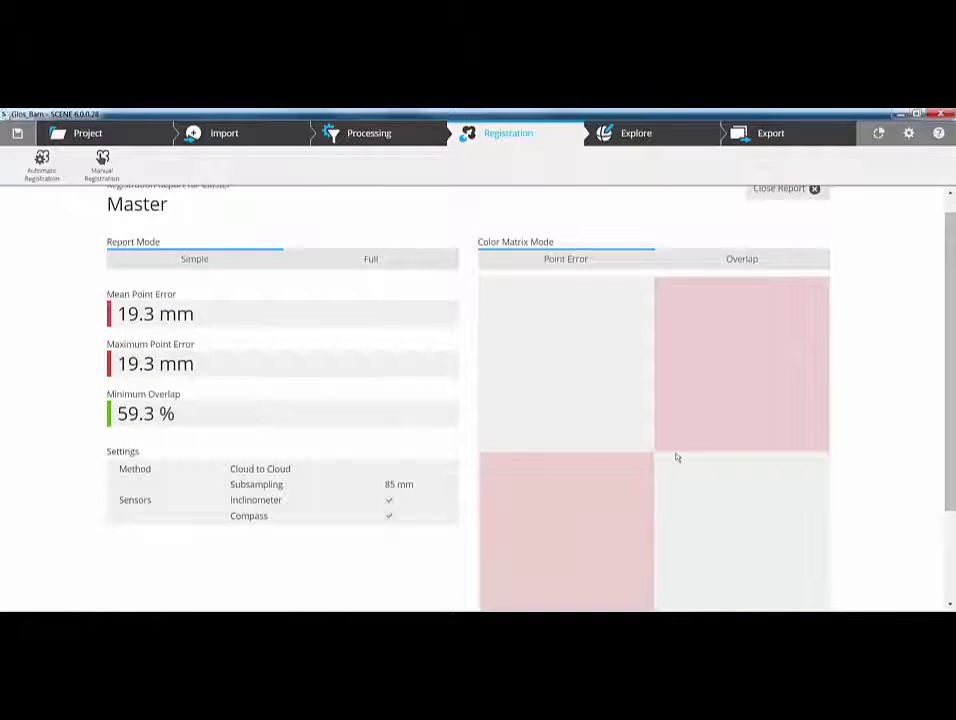
Step: Set the Master cluster report's color matrix to Overlap and its report mode to Full, and examine the matrix
left_click(741, 261)
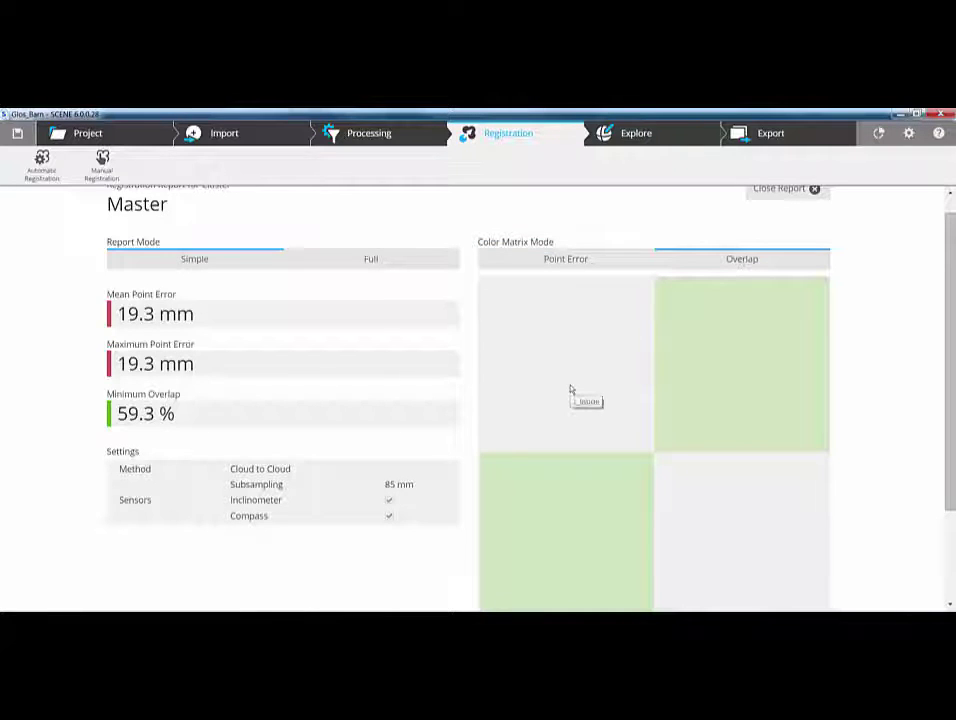
mouse_move(706, 366)
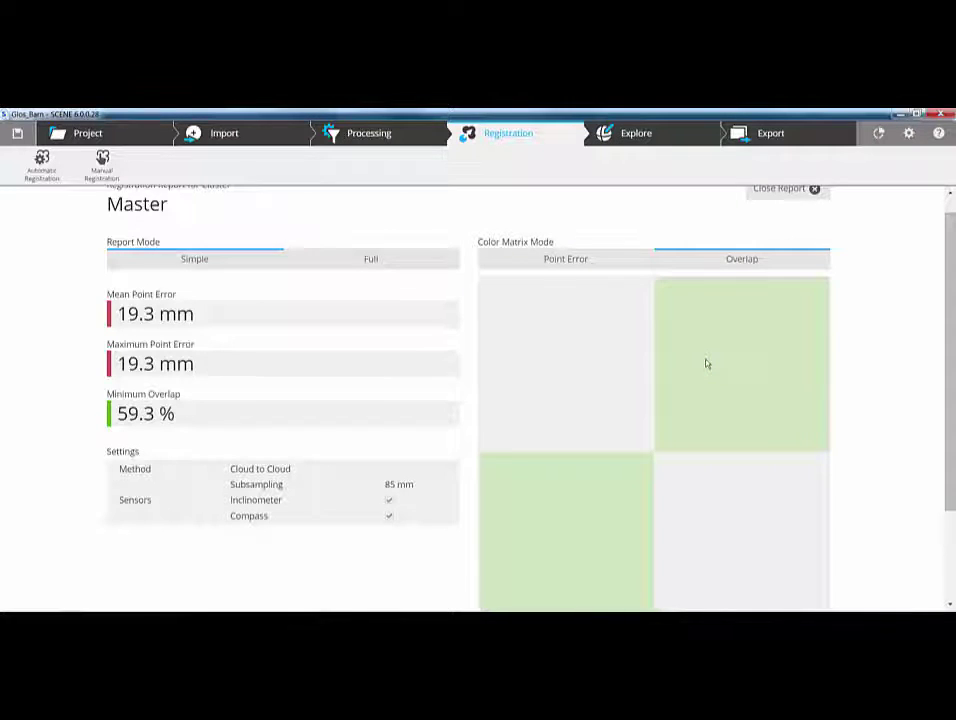
left_click(370, 260)
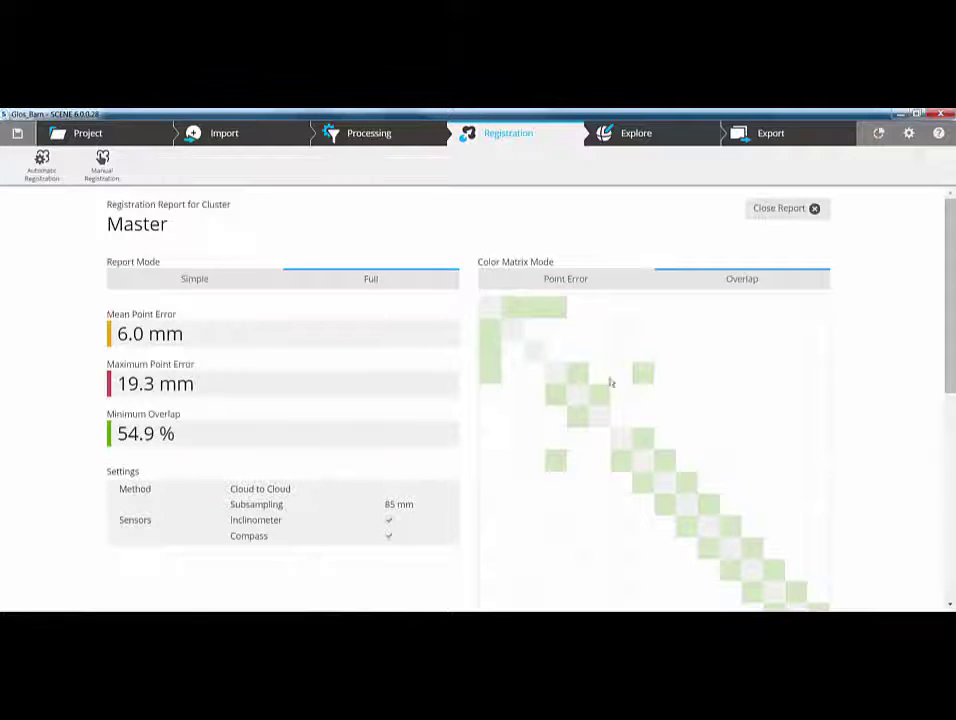
scroll(662, 455, "down", 1)
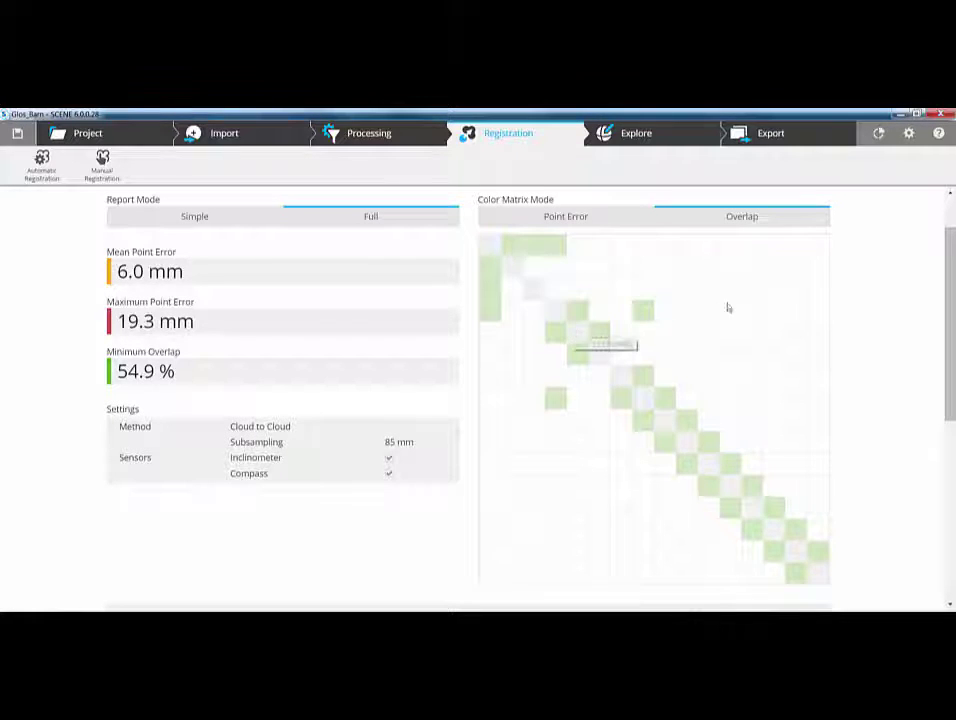
Step: Reset the registration settings to their default values, check the registration report thresholds and return to the Registration stage
left_click(908, 134)
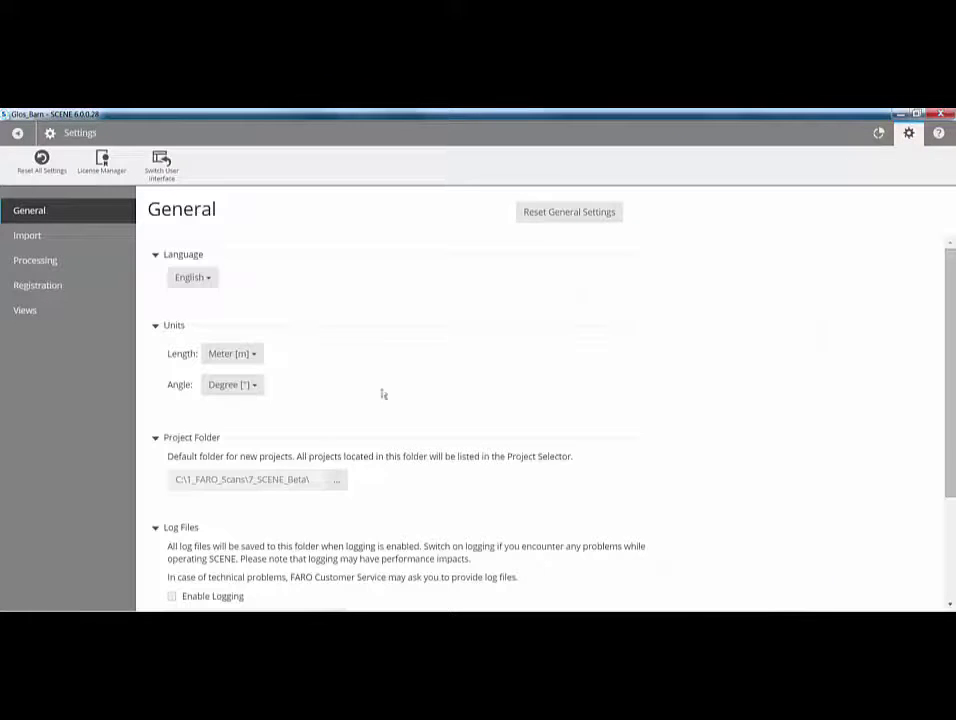
left_click(27, 286)
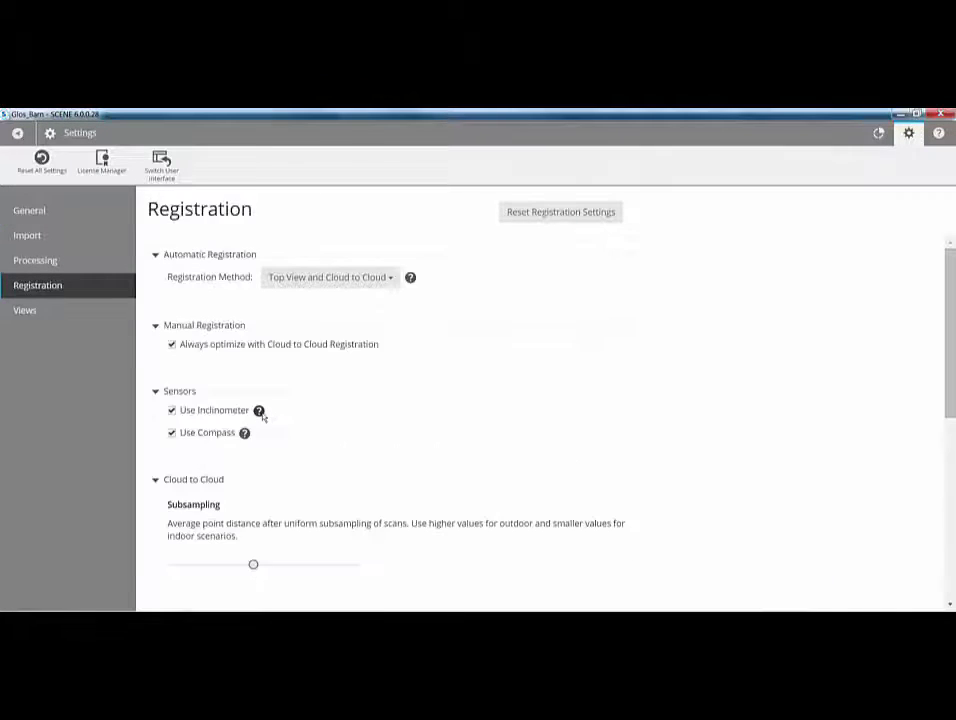
scroll(264, 417, "down", 6)
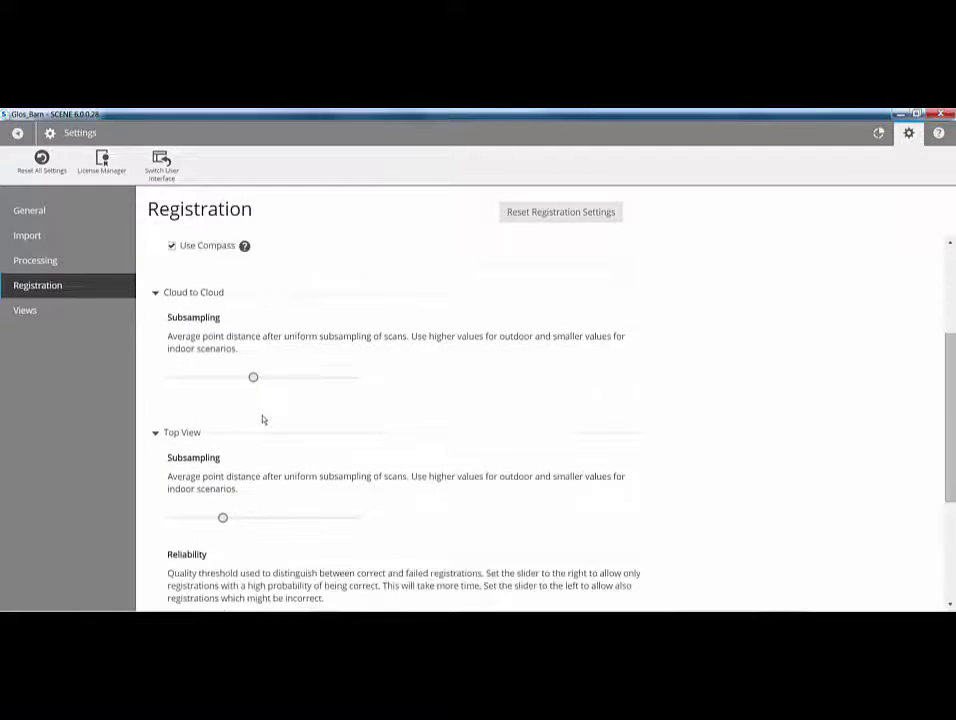
left_click(552, 213)
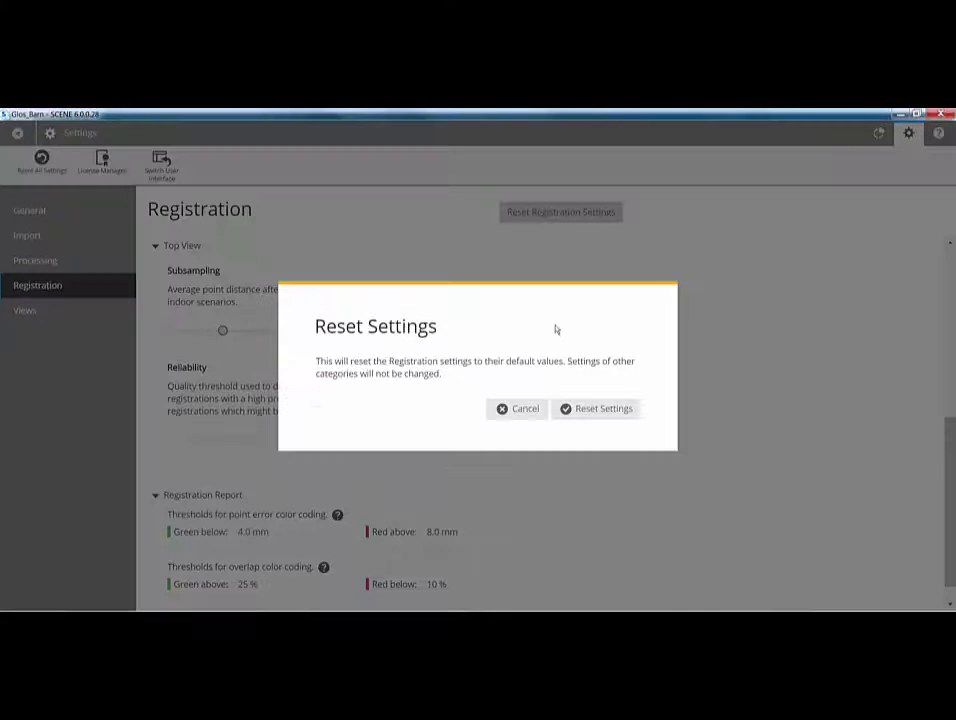
left_click(597, 410)
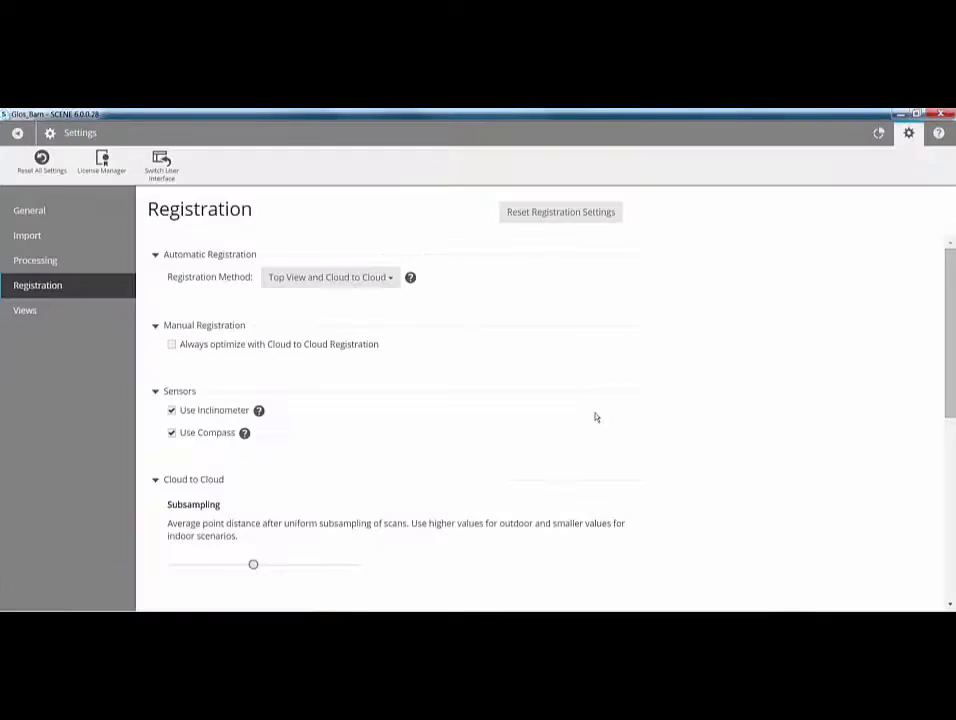
scroll(590, 412, "down", 6)
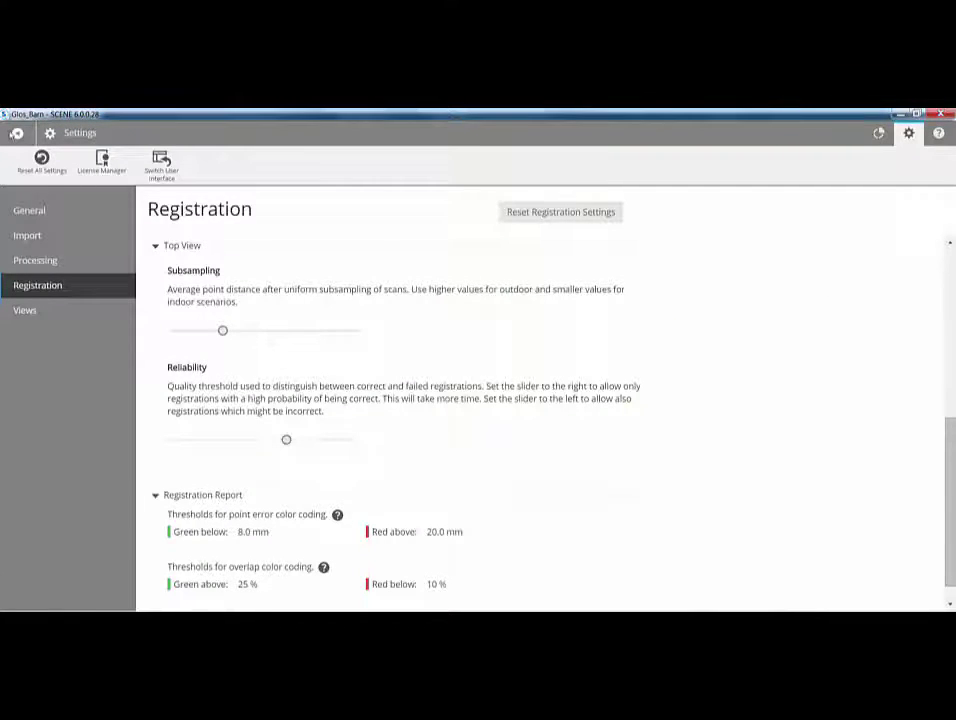
left_click(12, 132)
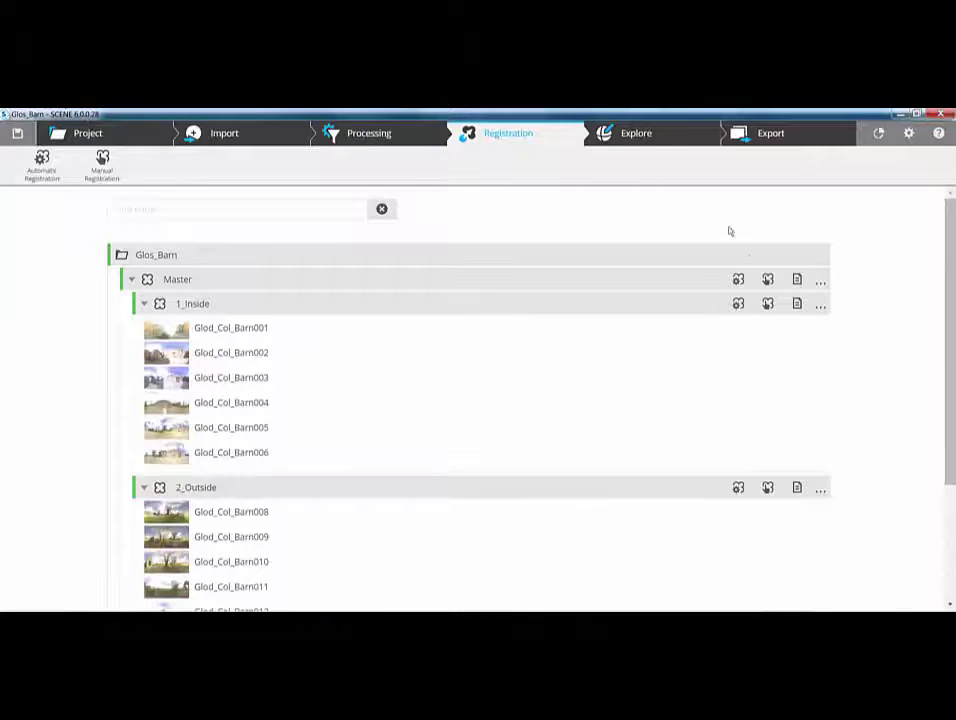
Step: Show the Master cluster's registration report in Full mode and examine its point error matrix and the per-scan error and overlap table
left_click(797, 279)
left_click(354, 282)
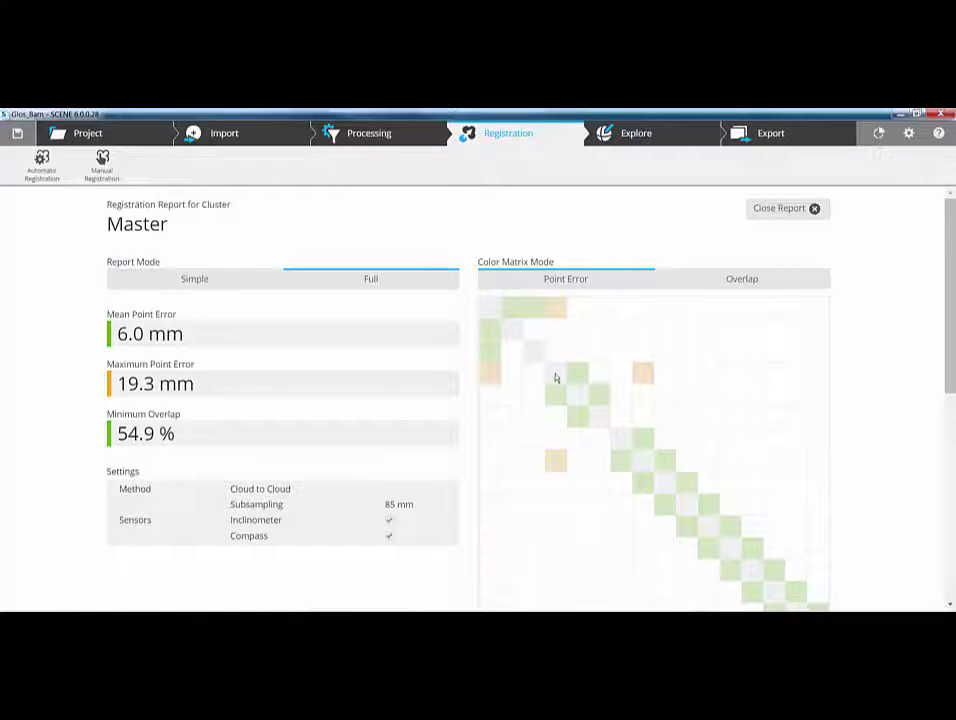
mouse_move(556, 378)
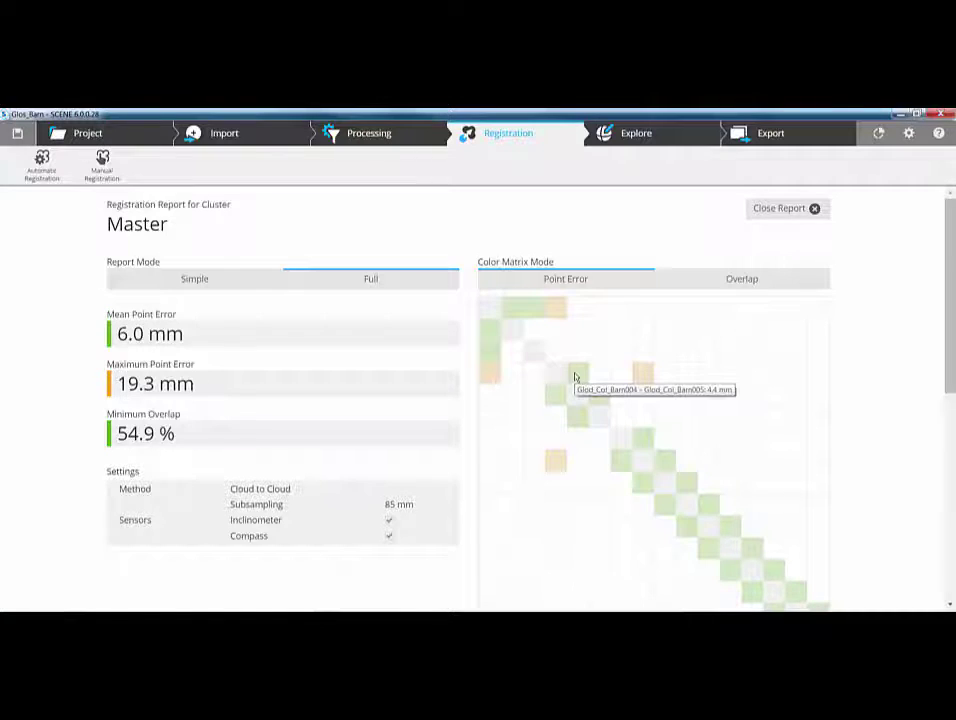
mouse_move(641, 377)
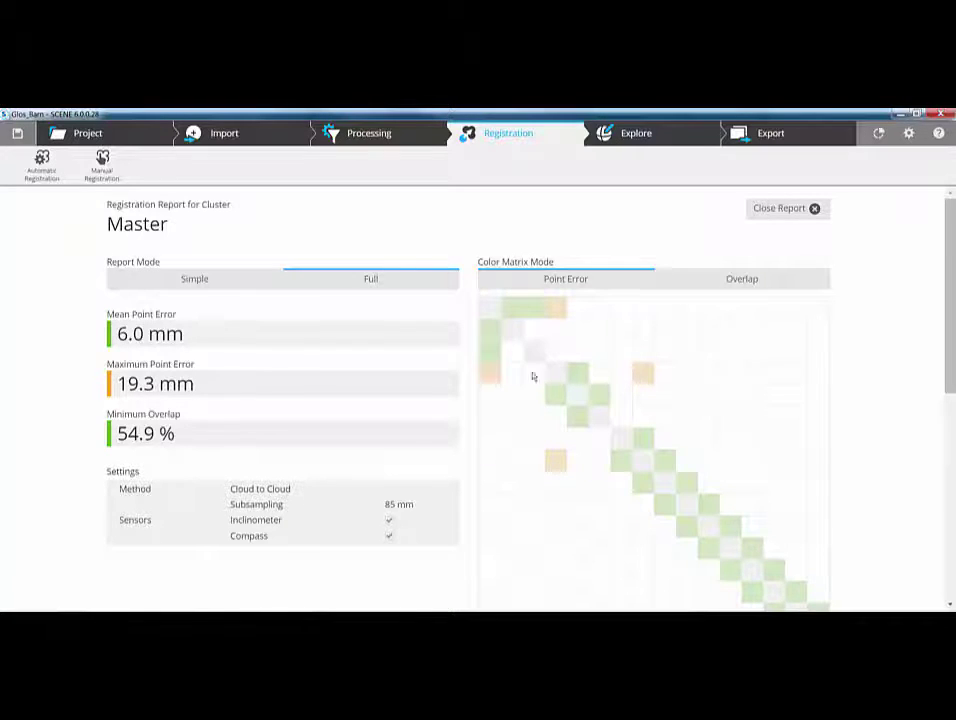
mouse_move(491, 378)
scroll(674, 397, "down", 5)
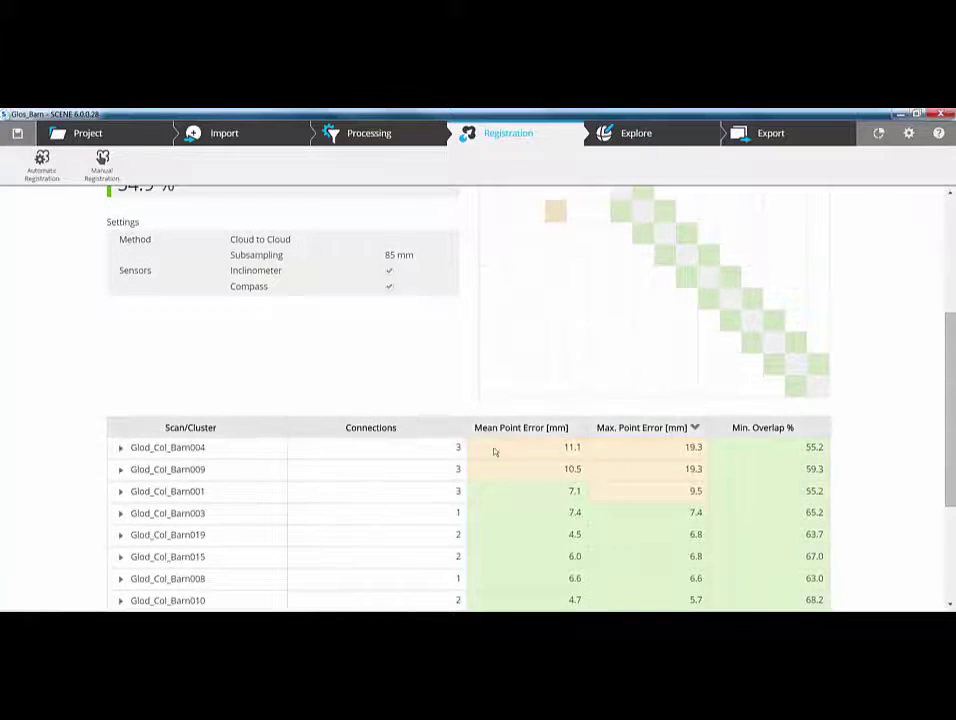
scroll(488, 464, "down", 4)
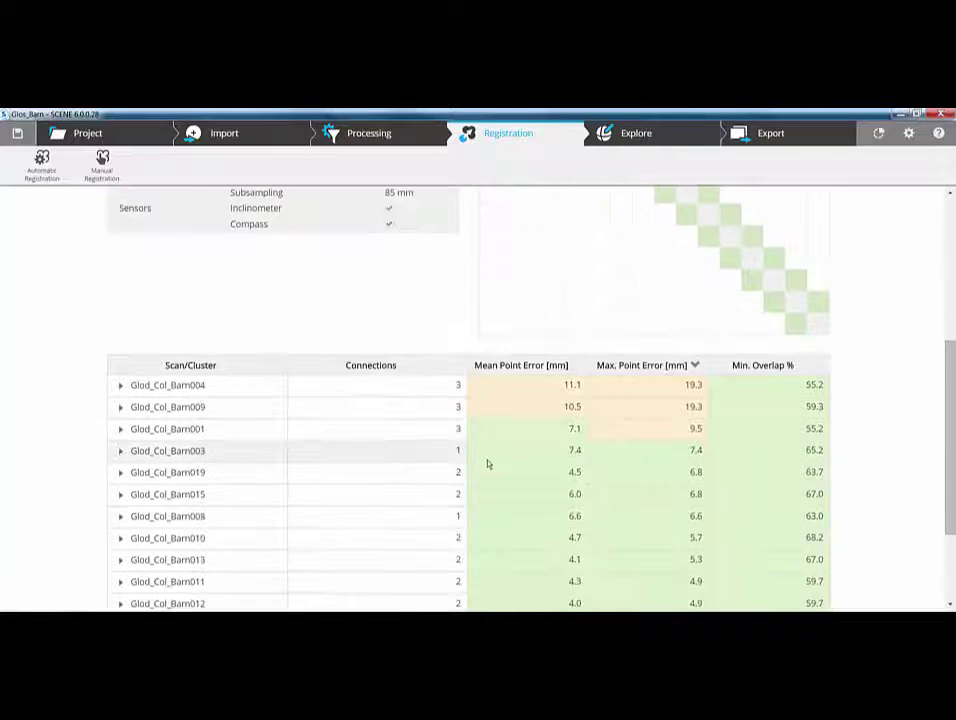
scroll(460, 415, "up", 4)
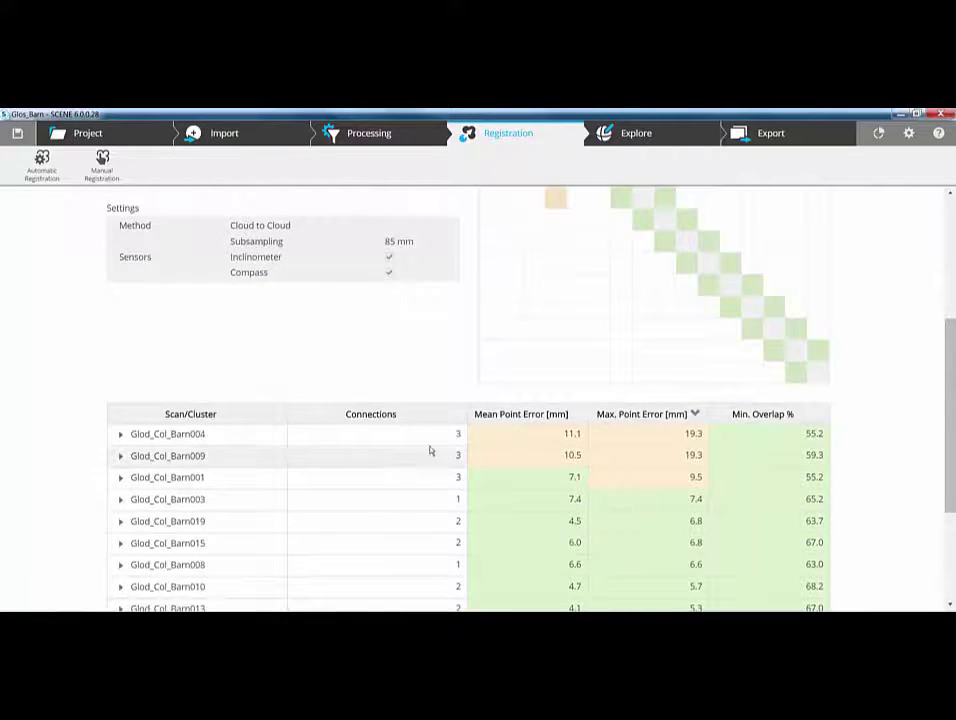